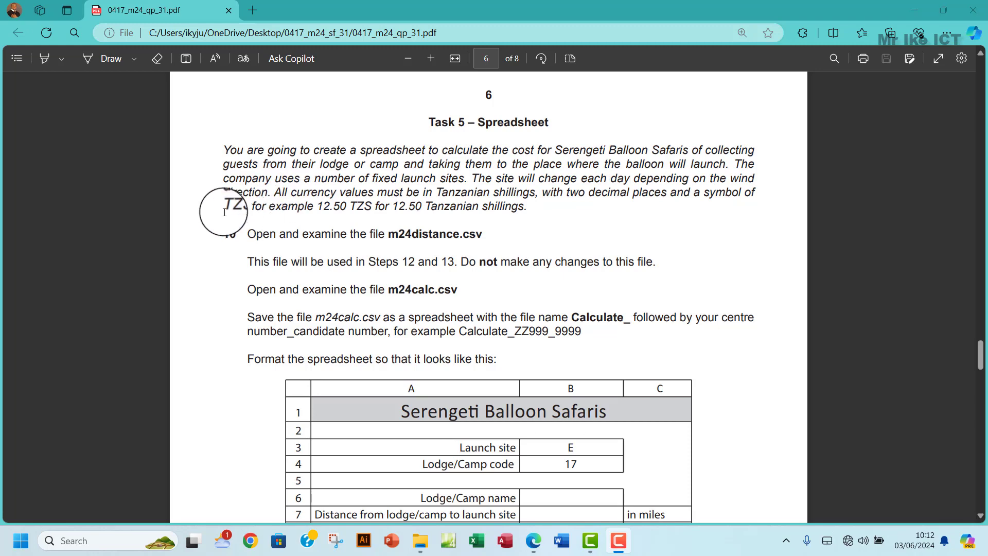
- Read Task 5's TZS currency example in the exam paper and open the 0417_m24_sf_31 task folder
left_click_drag(227, 206, 524, 208)
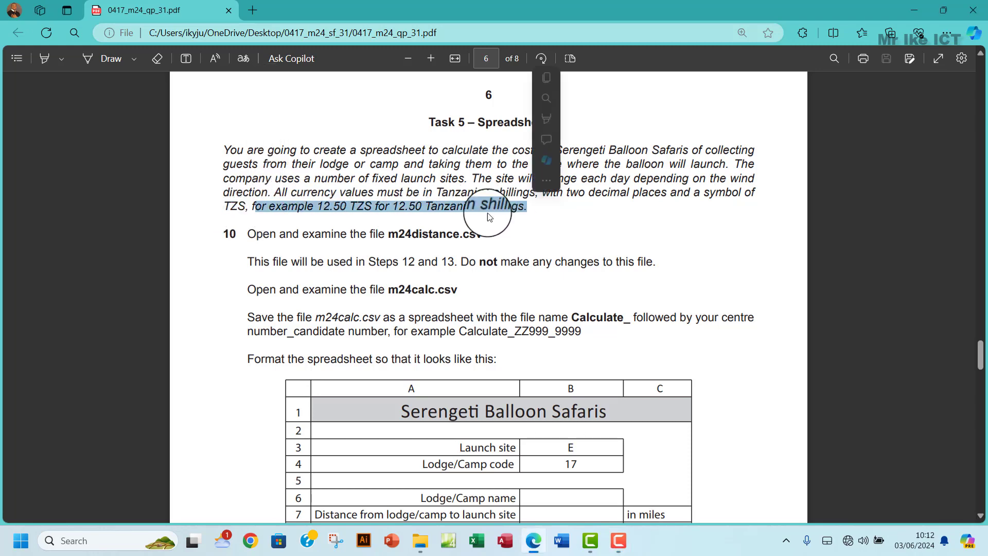
scroll(465, 216, "down", 1)
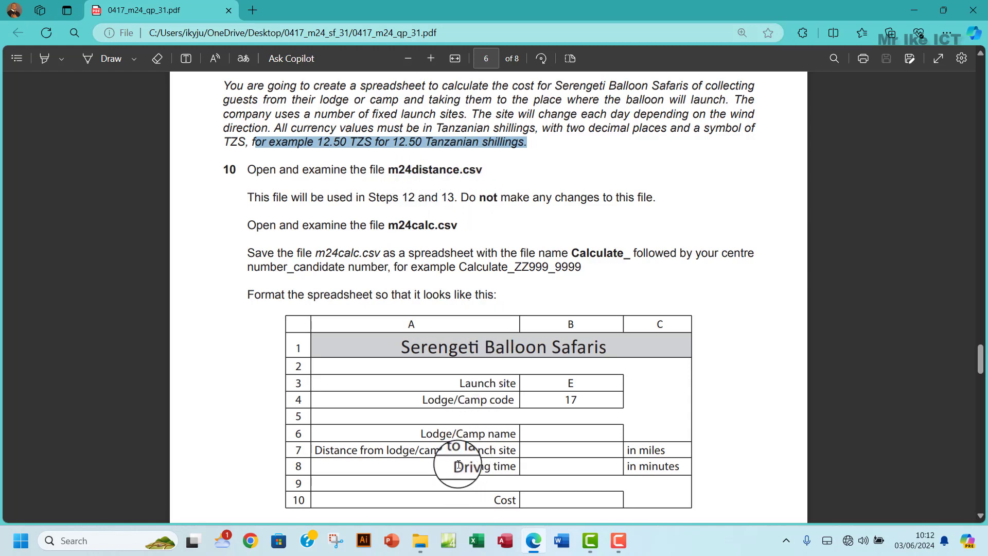
left_click(420, 540)
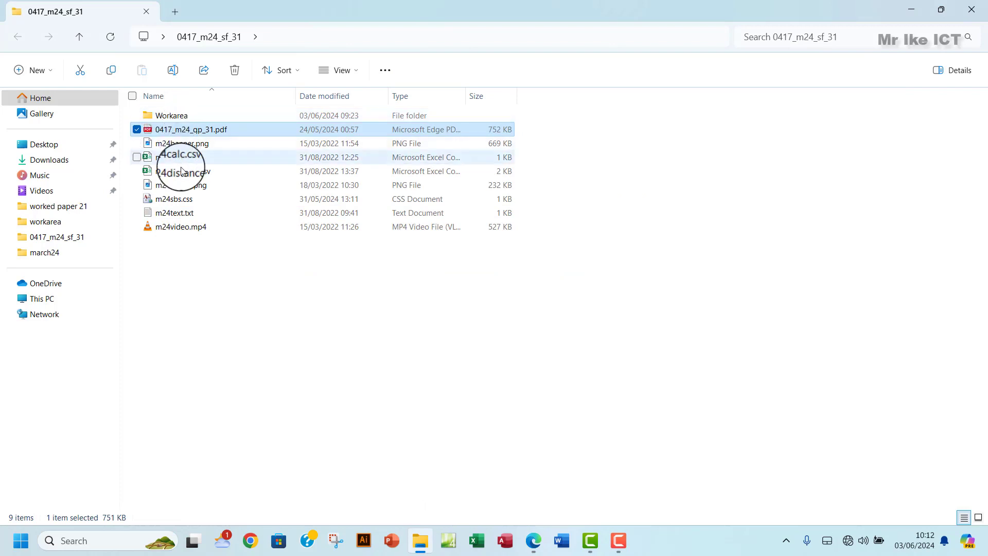
- Open m24distance.csv, autofit columns A to J, and dismiss the data-loss warning
double_click(226, 171)
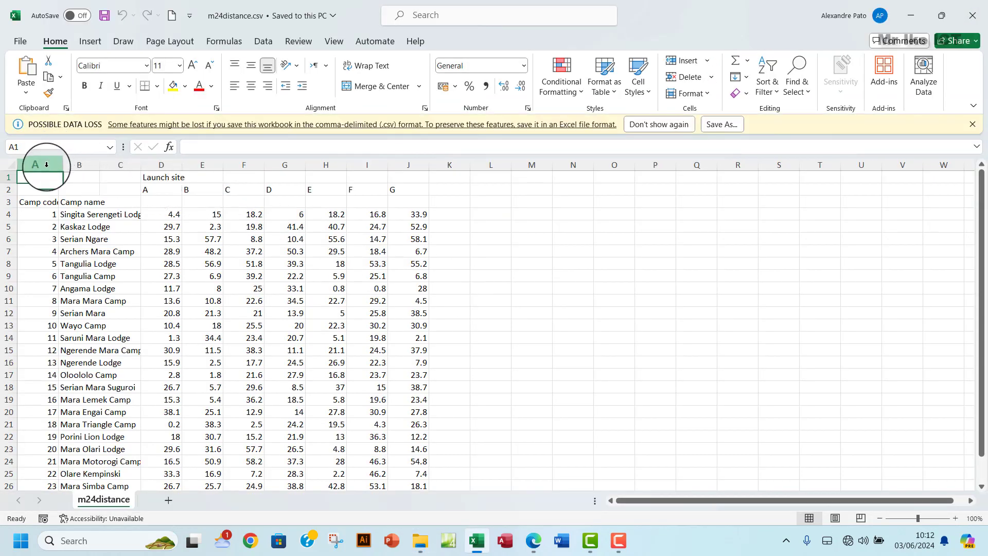
left_click_drag(46, 164, 422, 164)
double_click(429, 164)
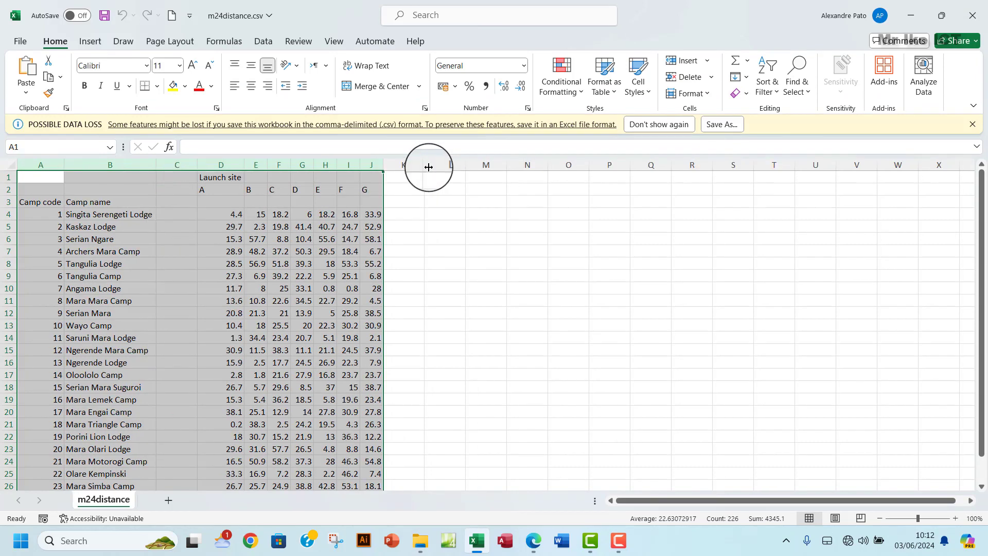
left_click(255, 251)
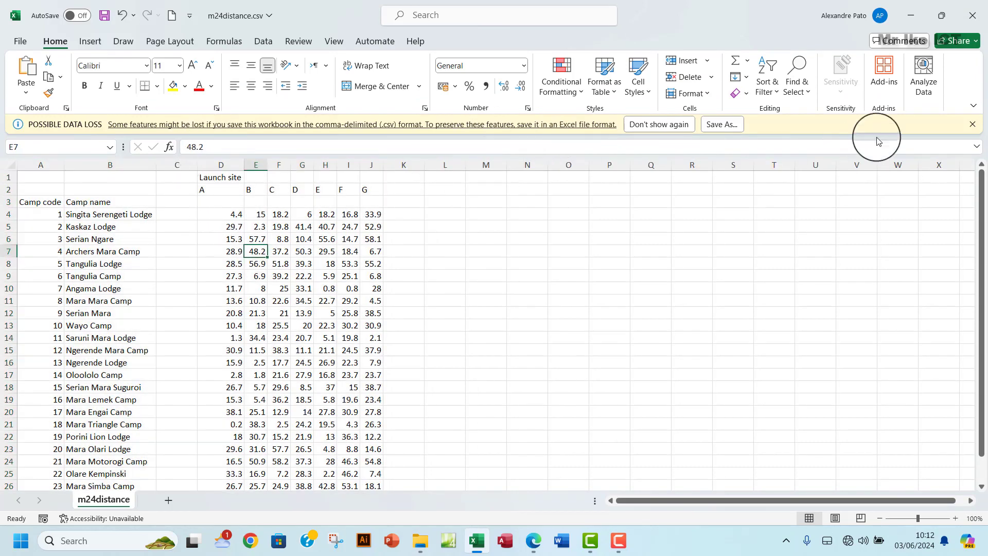
left_click(972, 124)
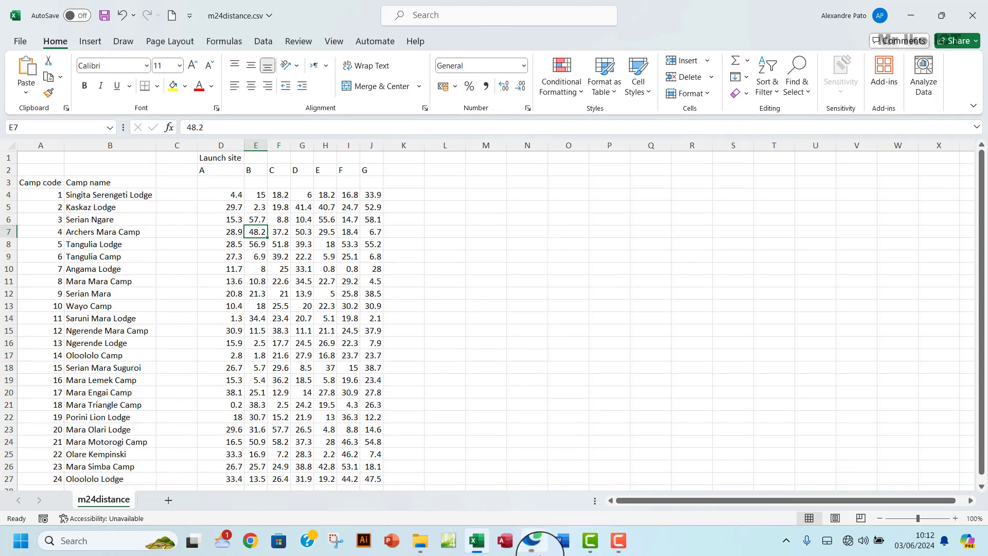
left_click(534, 540)
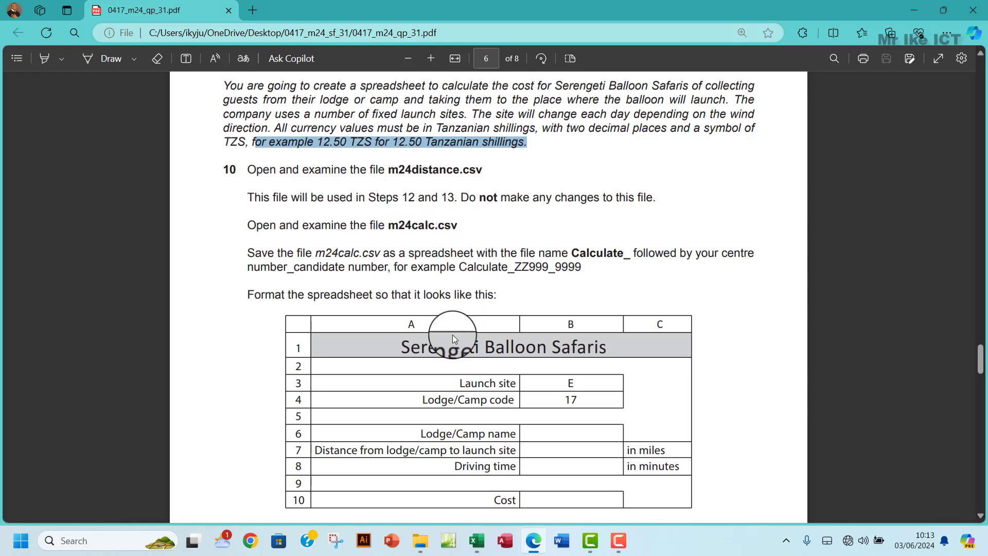
- Open m24calc.csv from the task folder and dismiss the data-loss warning
left_click(474, 541)
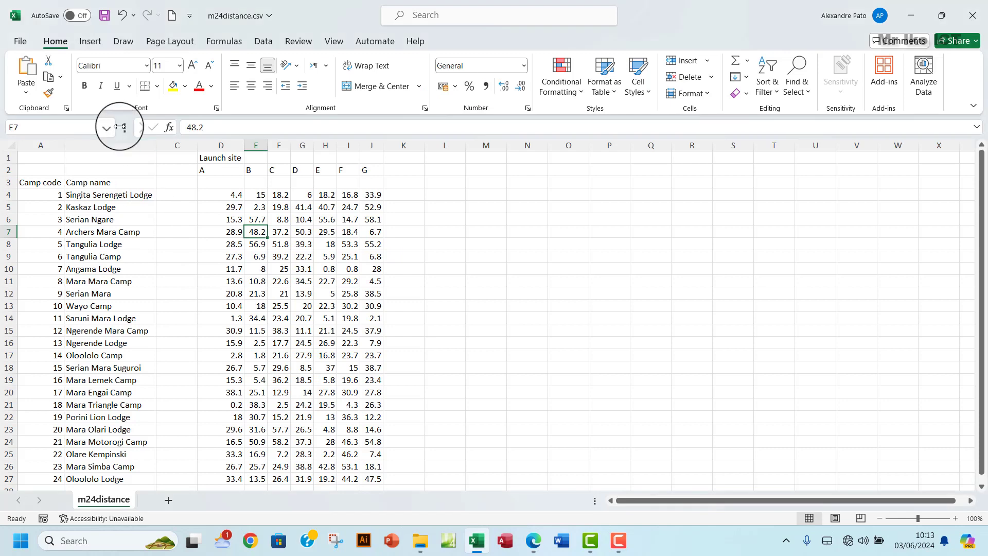
left_click(413, 547)
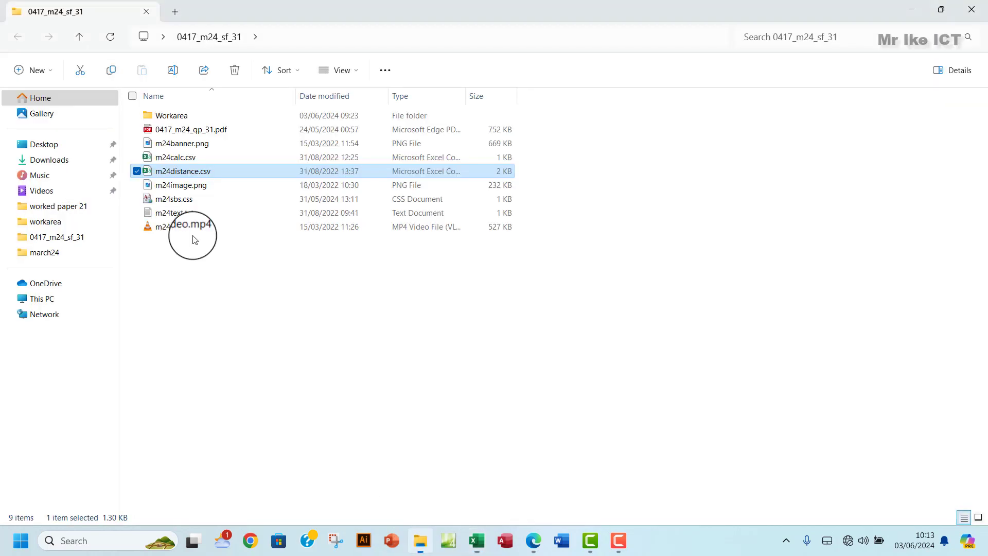
double_click(165, 154)
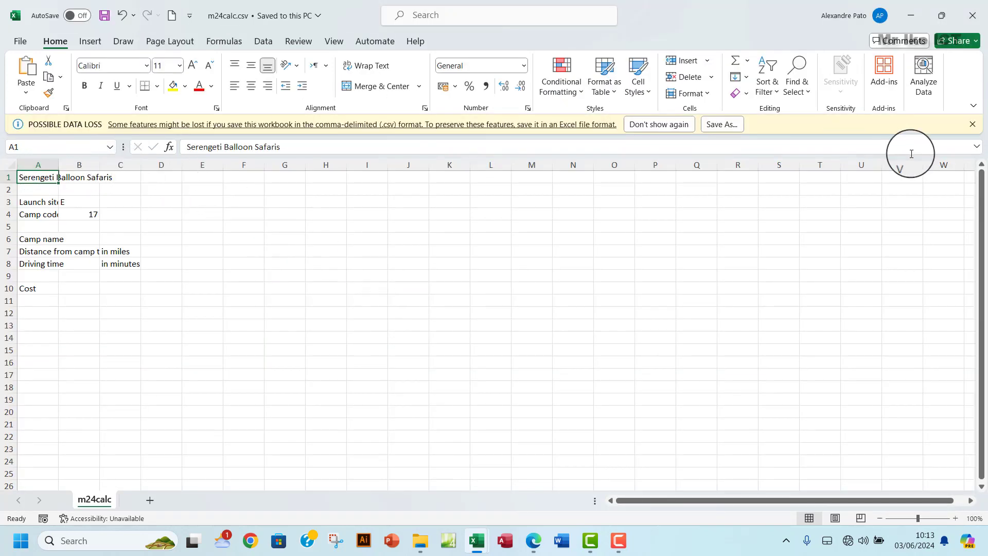
left_click(973, 124)
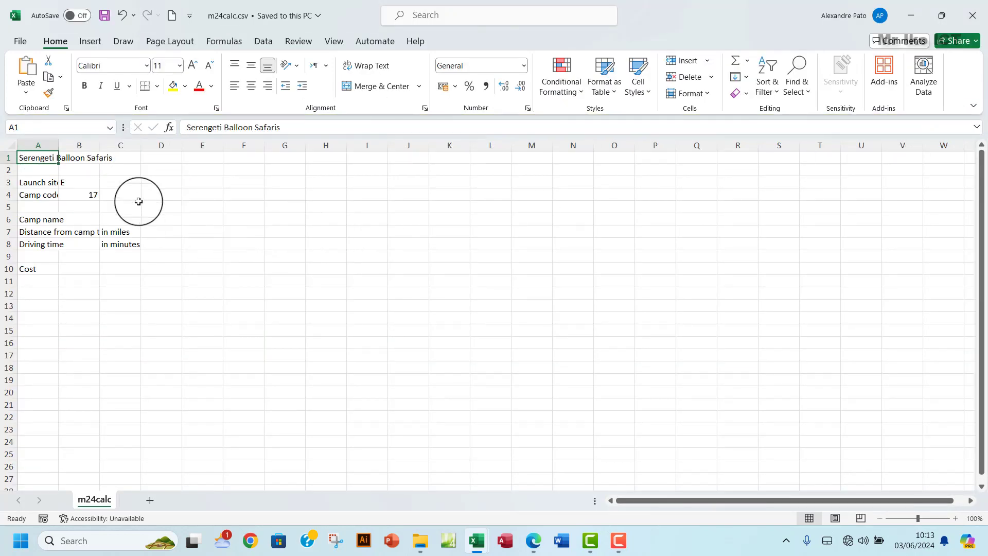
- Autofit columns A to C of m24calc.csv to their contents
left_click_drag(48, 156, 131, 169)
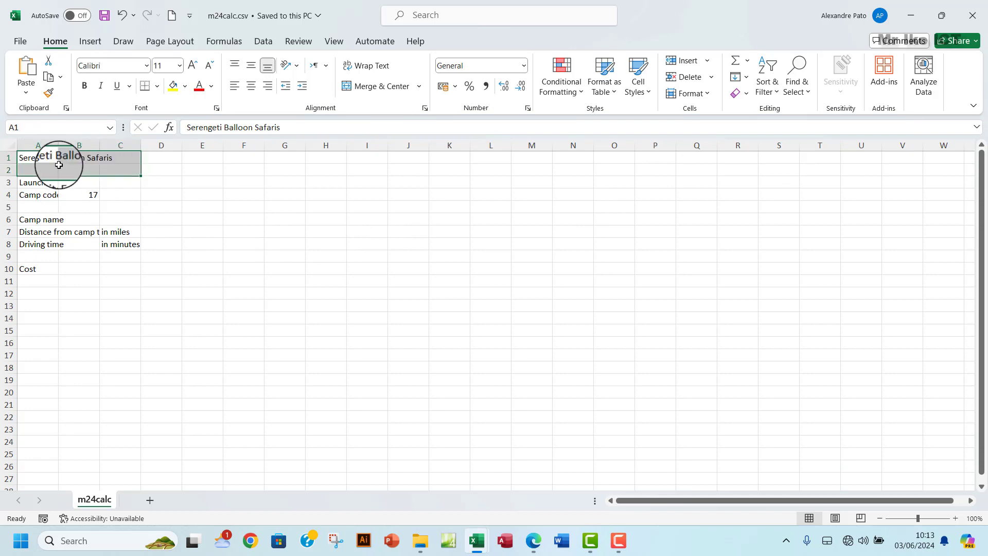
left_click_drag(38, 146, 110, 142)
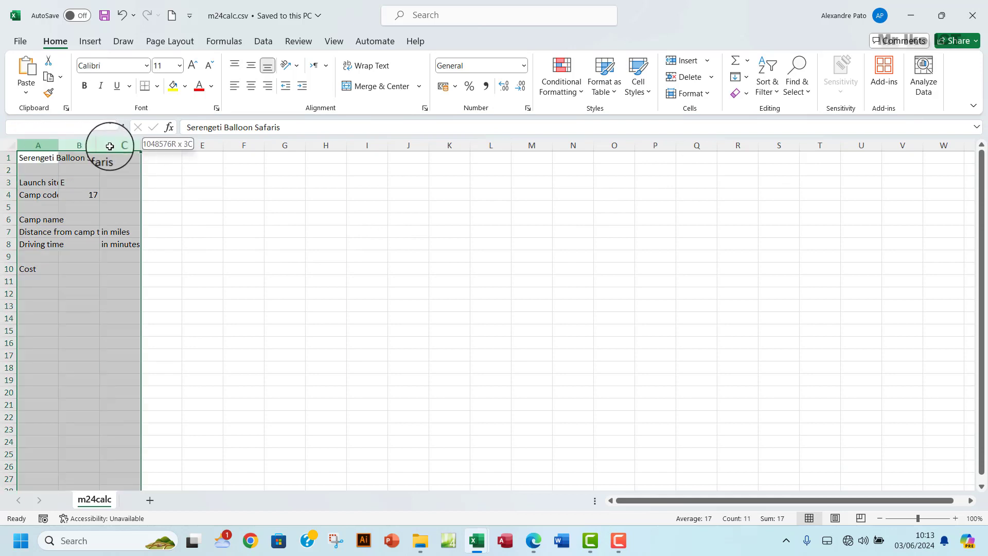
double_click(141, 143)
left_click(189, 257)
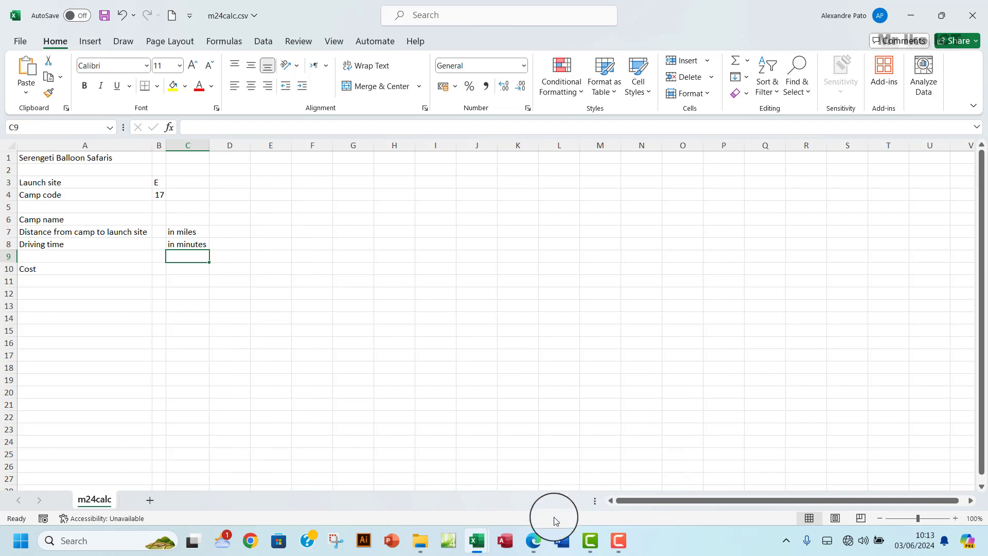
left_click(533, 540)
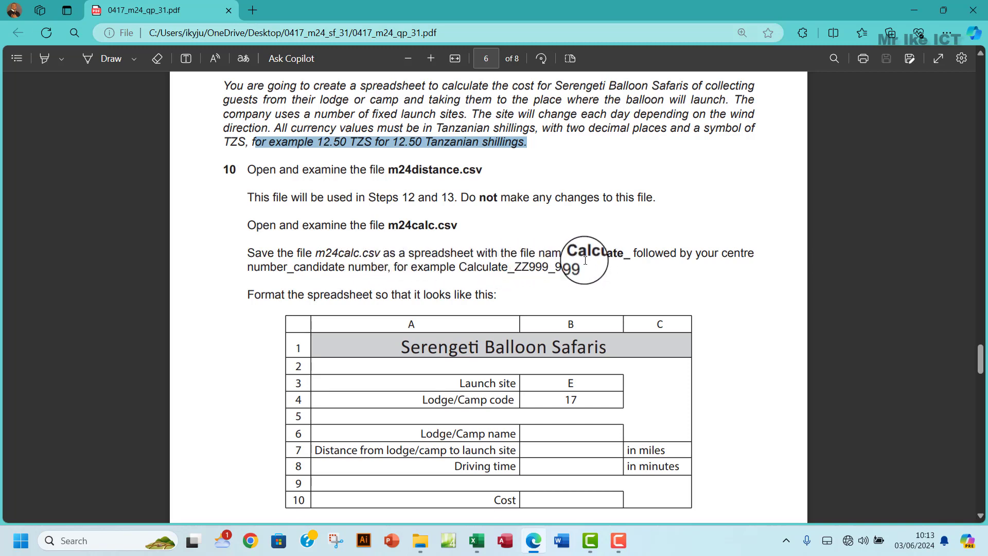
- Copy the Calculate_ prefix and note the example name Calculate_ZZ999_9999 from the exam paper
left_click_drag(572, 254, 618, 258)
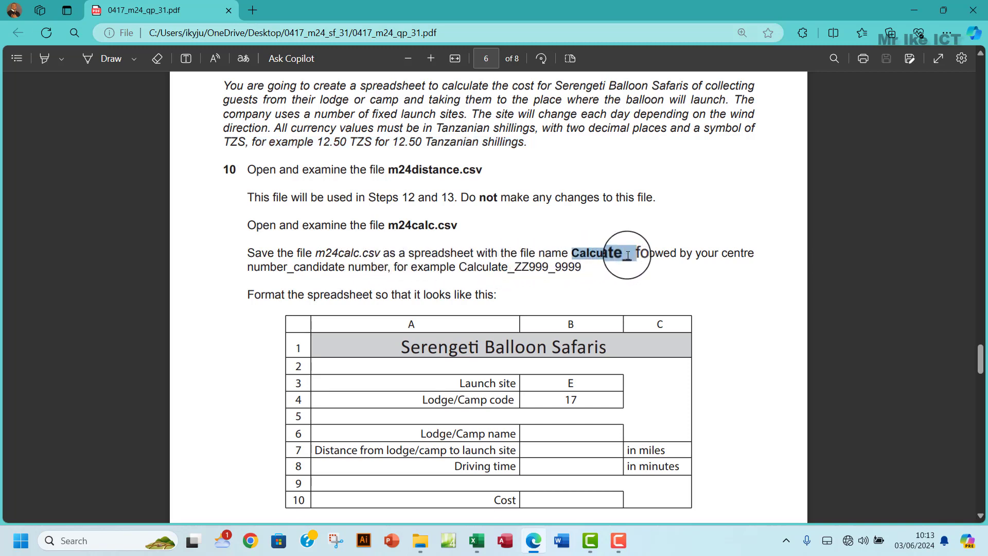
key("ctrl+c")
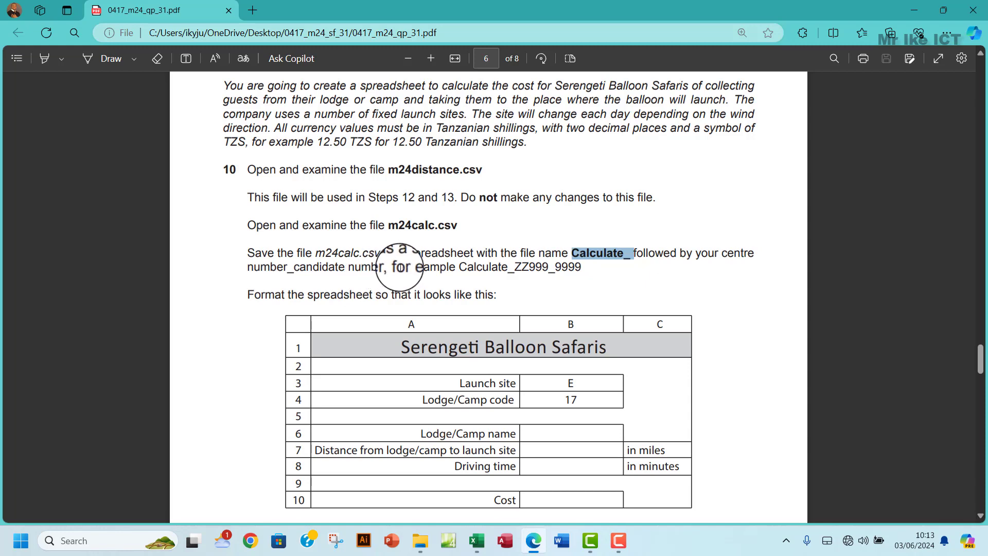
left_click_drag(403, 266, 582, 266)
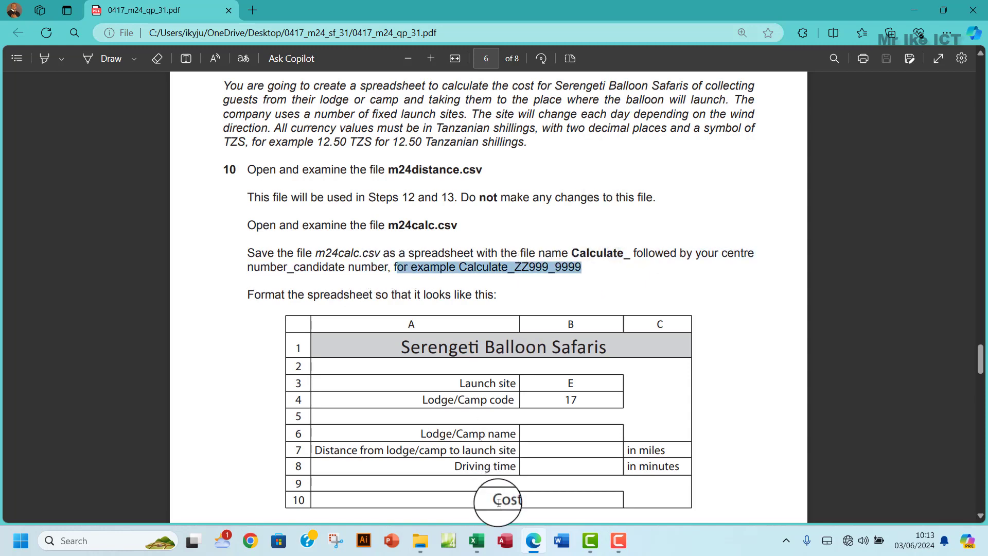
mouse_move(476, 535)
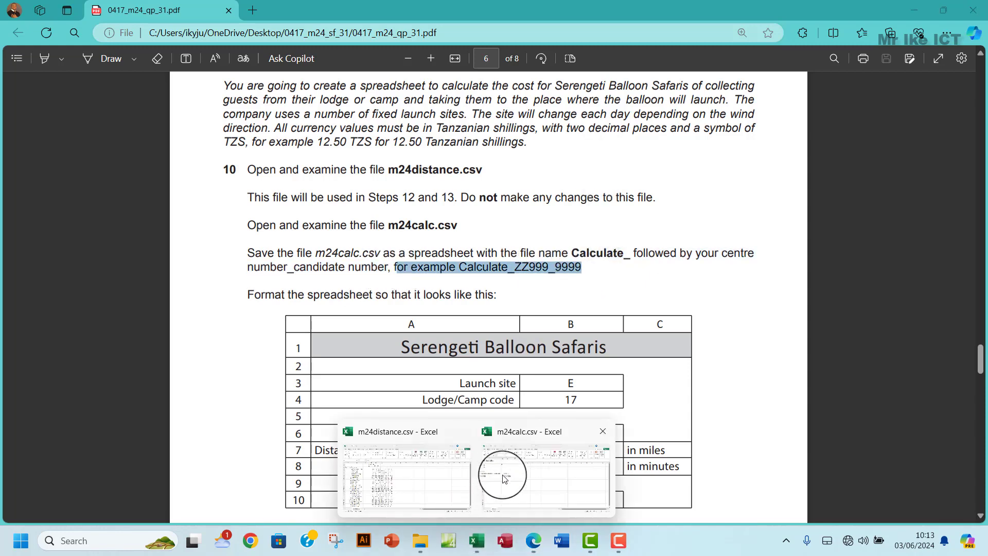
left_click(502, 476)
- In Save As, choose the Workarea folder and the Excel Workbook (*.xlsx) format
left_click(21, 41)
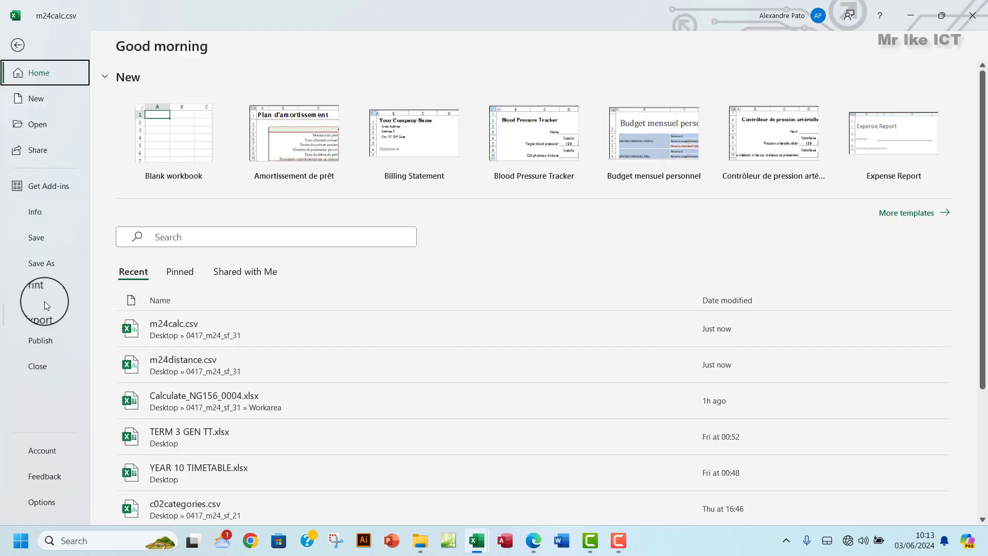
left_click(47, 266)
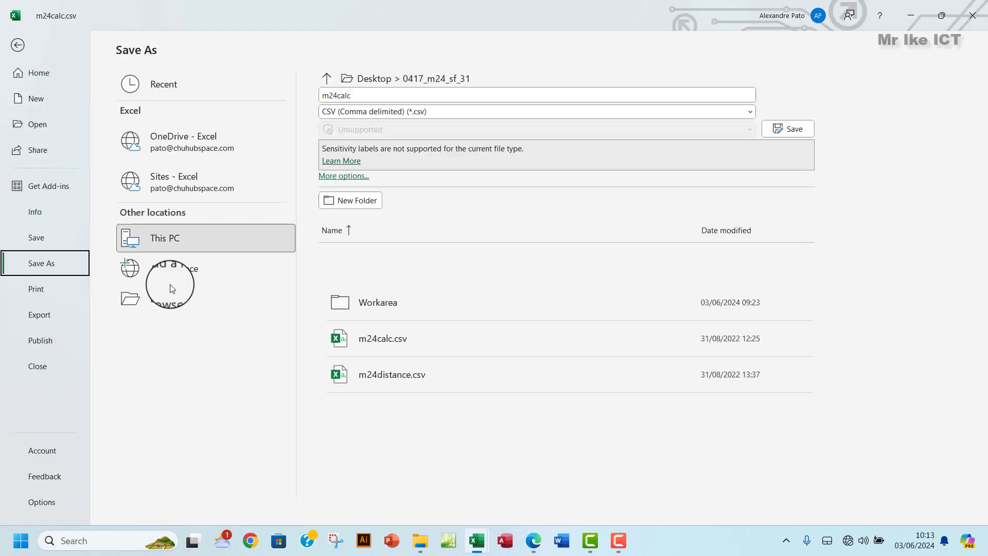
left_click(266, 279)
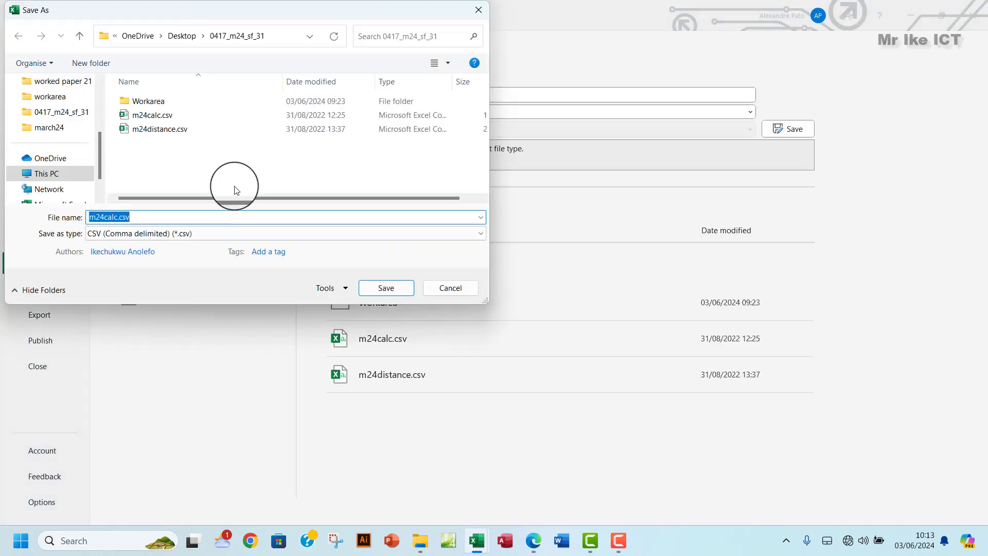
double_click(193, 109)
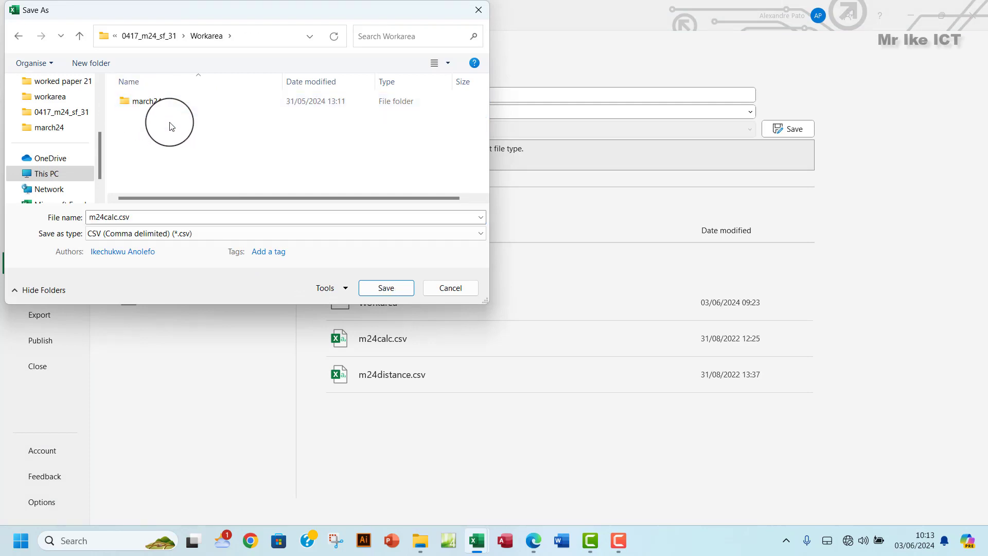
left_click(190, 235)
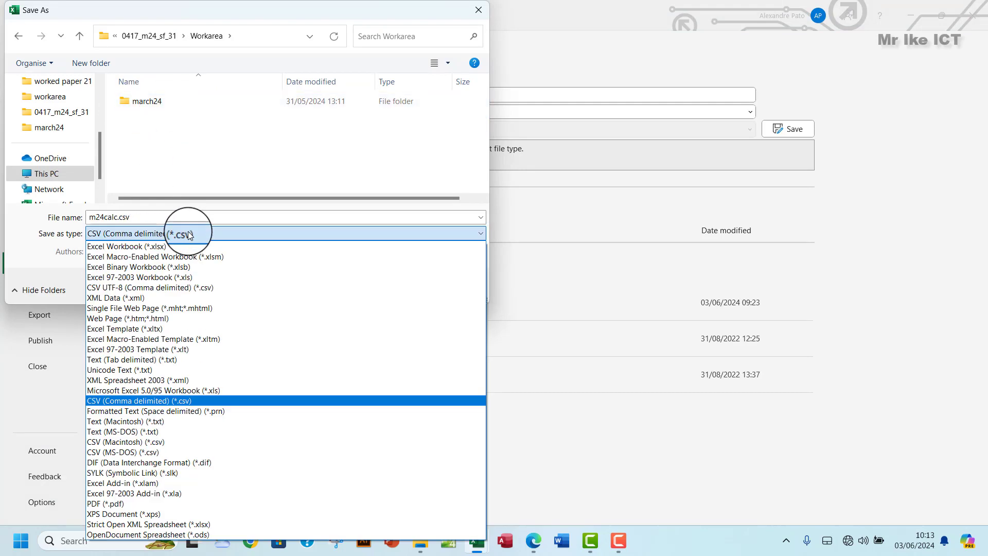
left_click(161, 248)
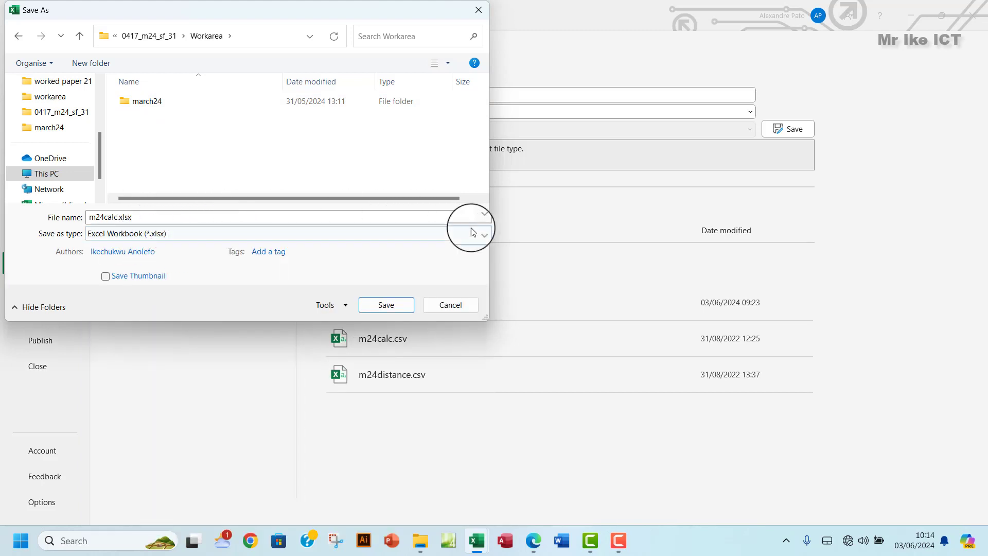
double_click(210, 219)
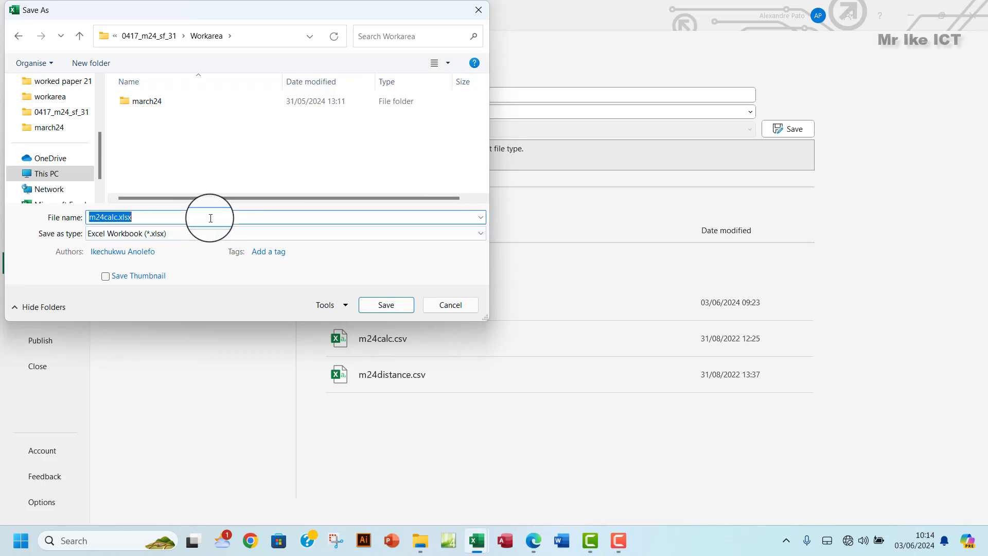
type("Calculate_")
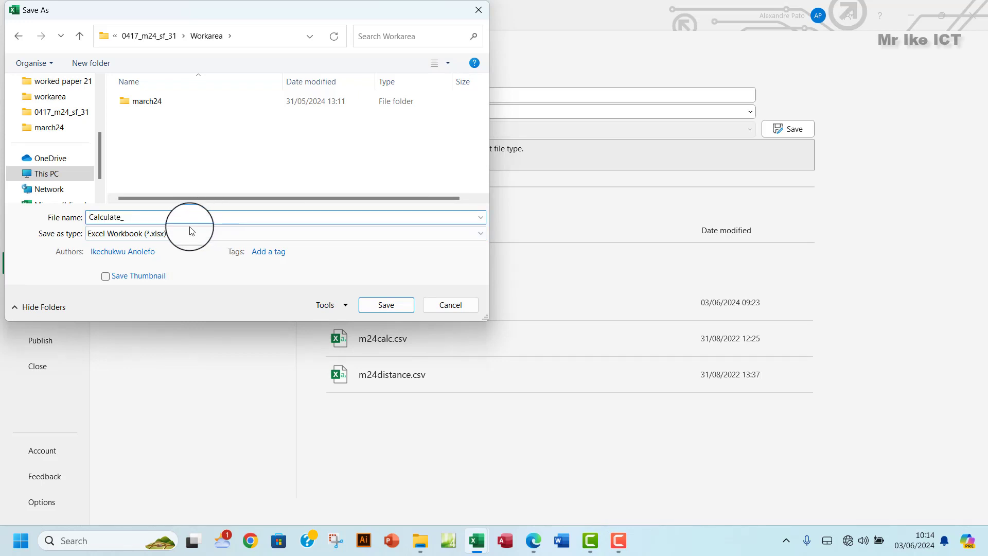
left_click(190, 231)
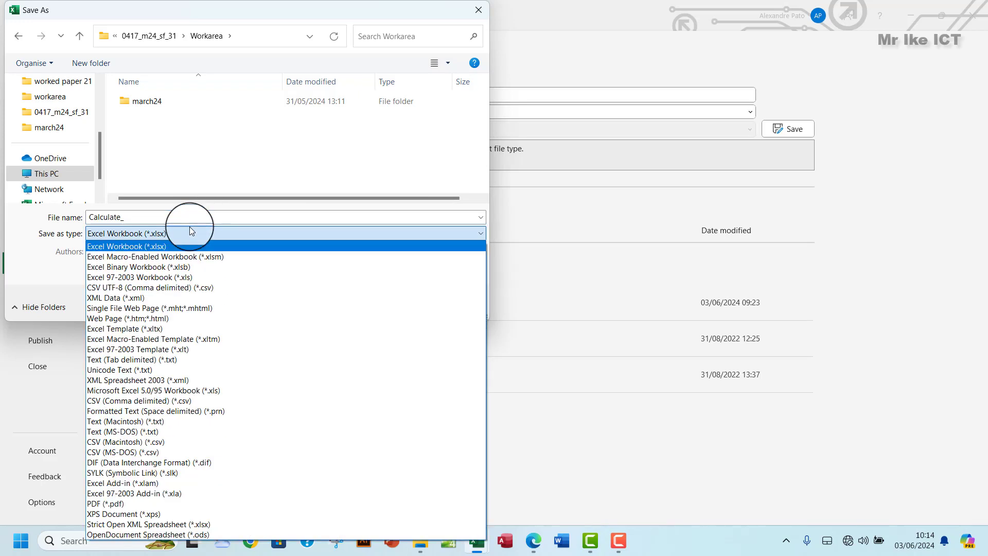
left_click(193, 217)
double_click(194, 218)
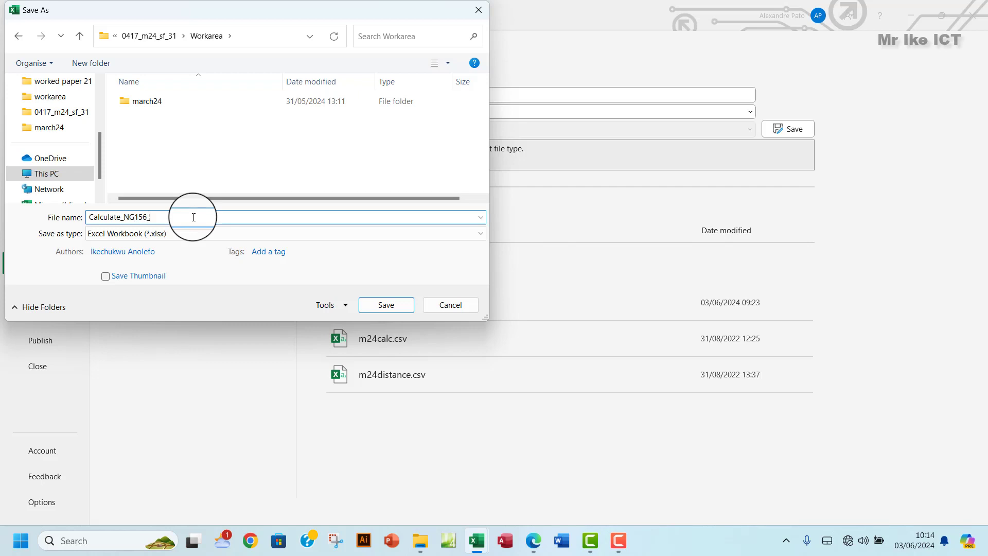
left_click(369, 305)
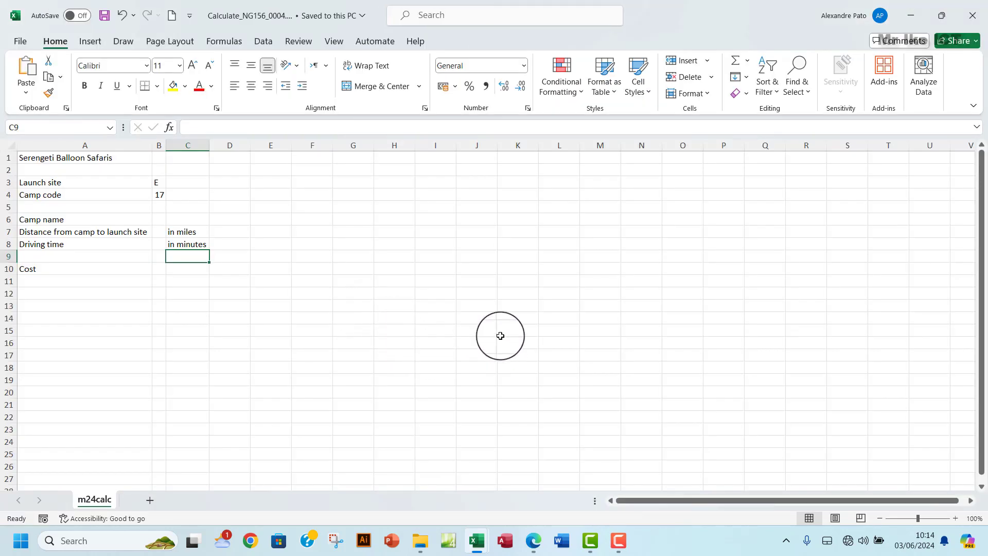
- Highlight the exam instruction to merge A1:C1 with 18-point black font on light blue
left_click(538, 543)
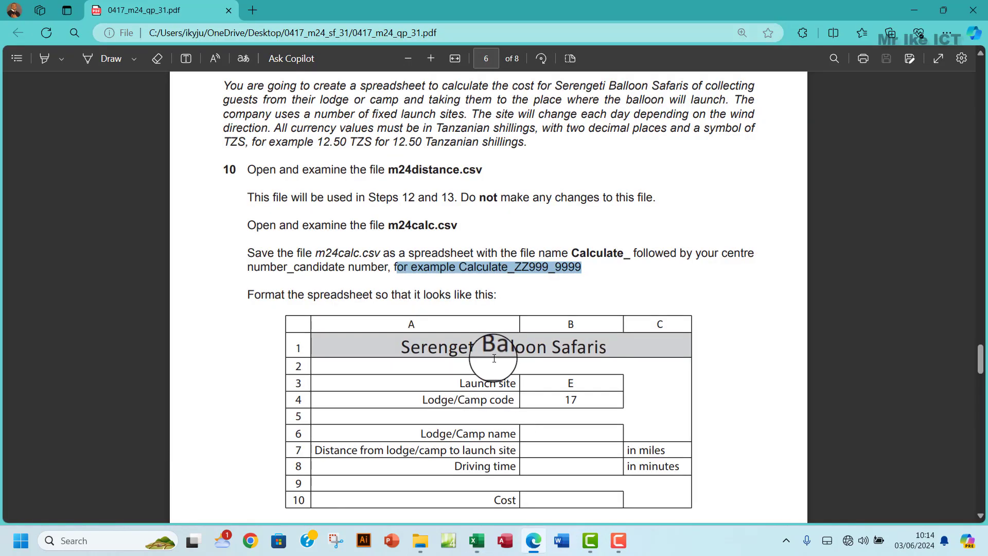
scroll(494, 361, "down", 2)
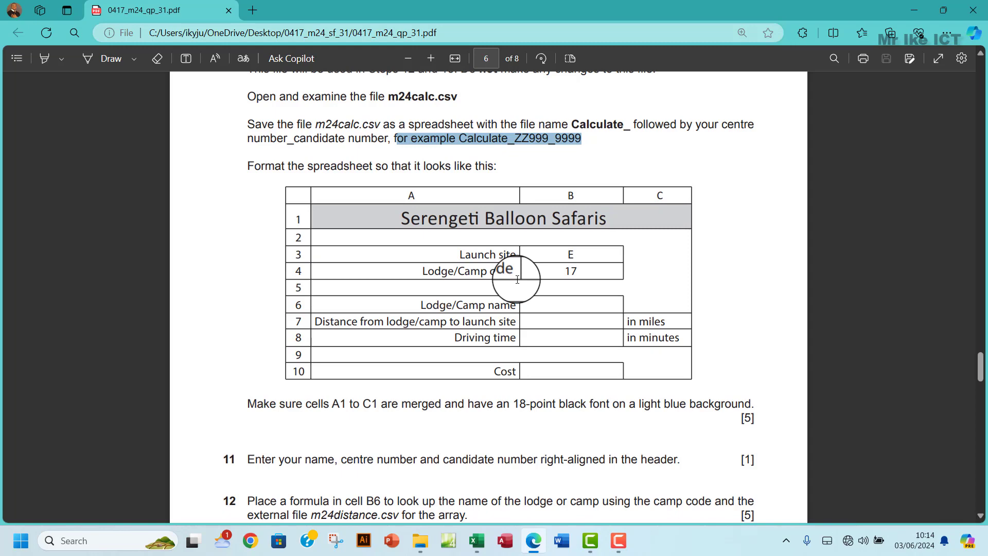
scroll(517, 279, "down", 1)
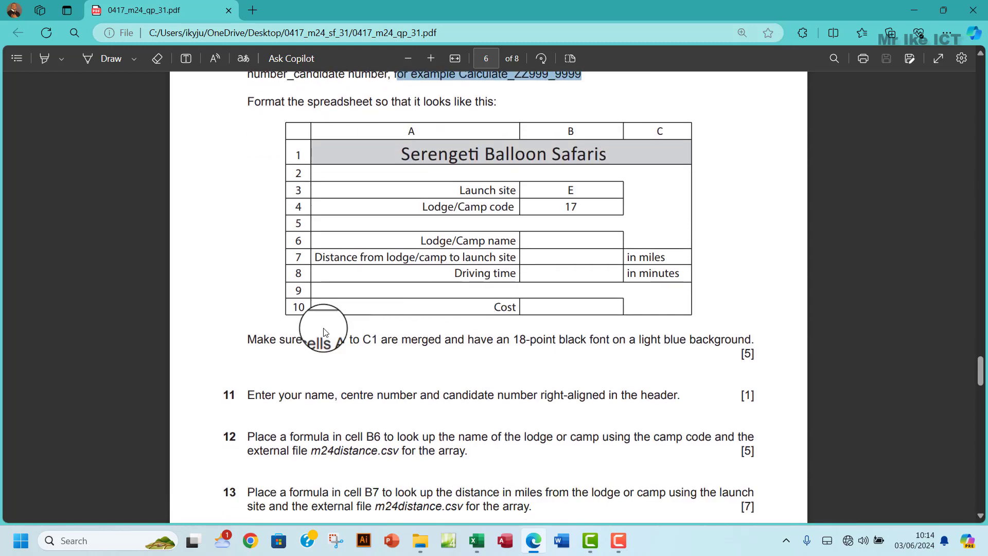
left_click_drag(251, 341, 669, 339)
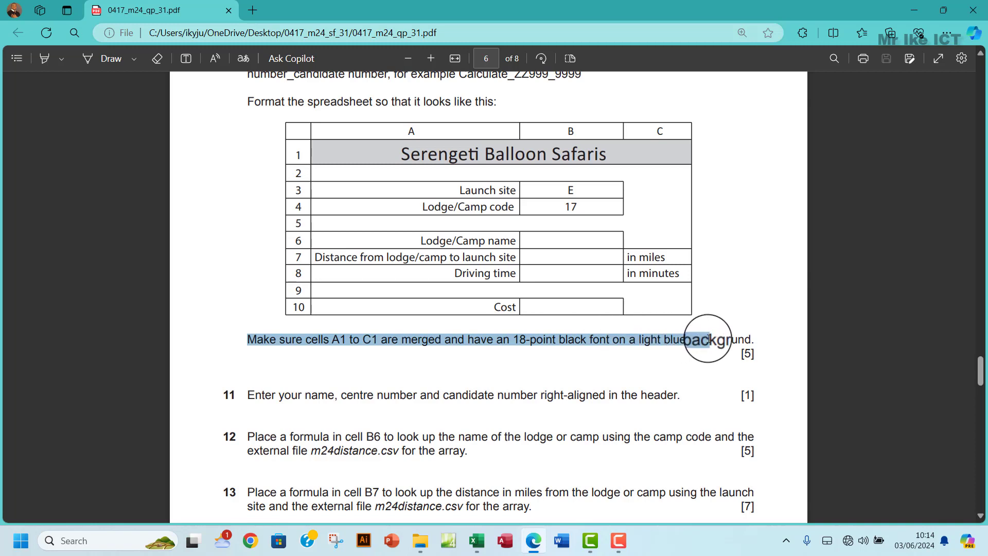
left_click_drag(709, 340, 761, 341)
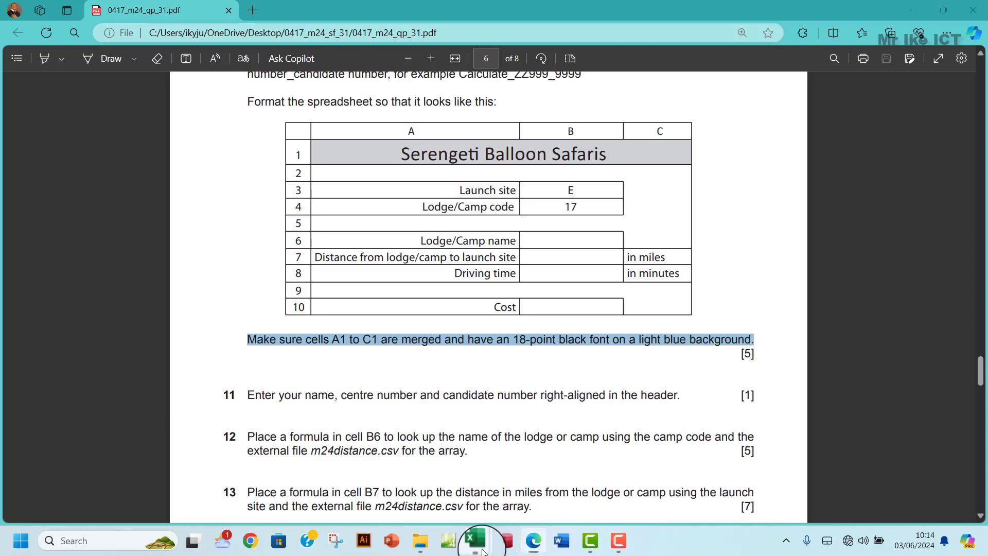
- Set the title to 18 point, middle-aligned and merged and centred across A1:C1
mouse_move(488, 541)
left_click(533, 484)
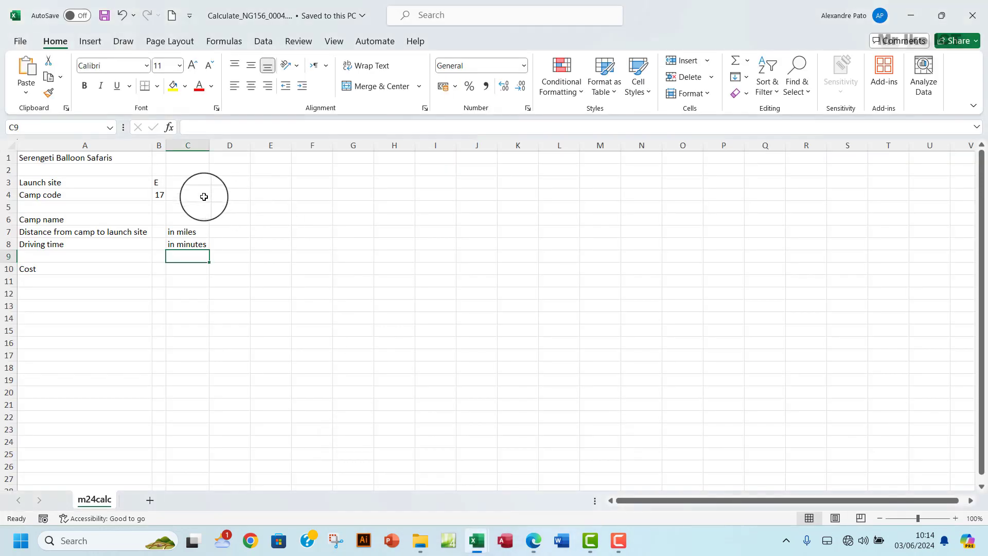
left_click(98, 157)
left_click(179, 66)
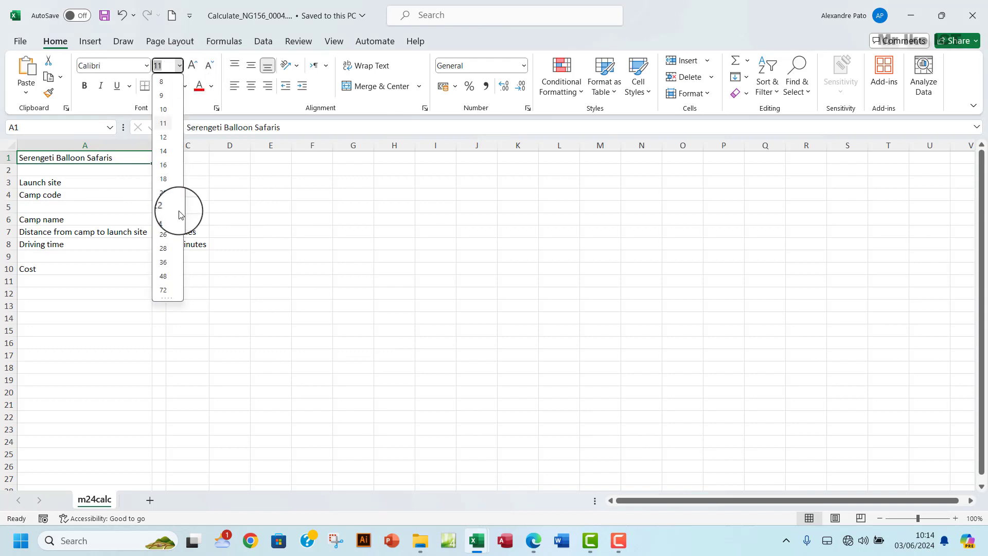
left_click(161, 176)
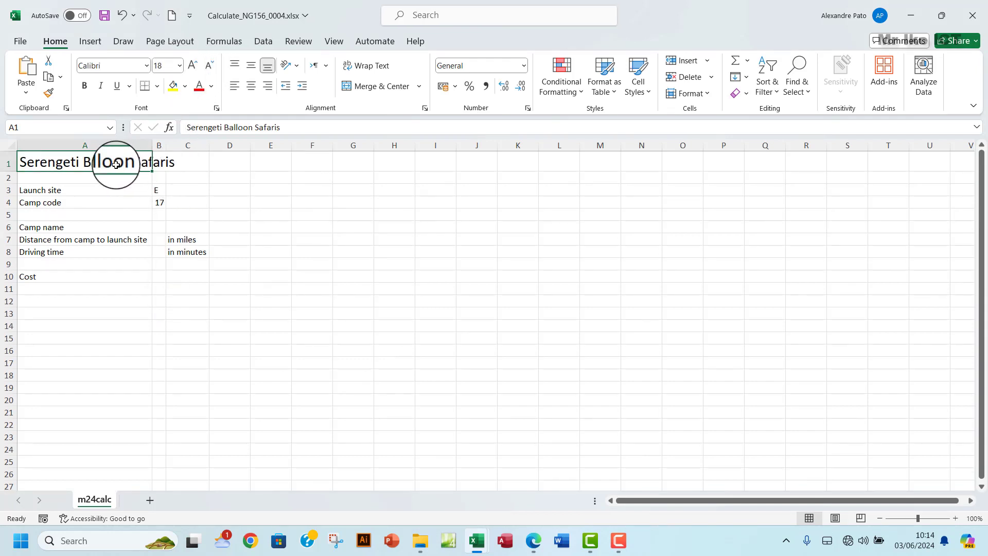
left_click_drag(115, 165, 197, 155)
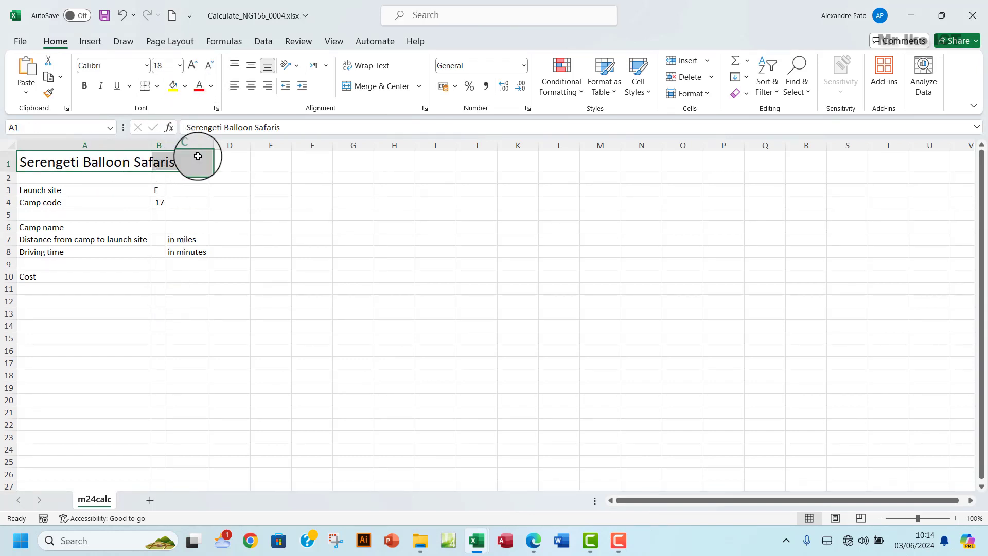
left_click(251, 65)
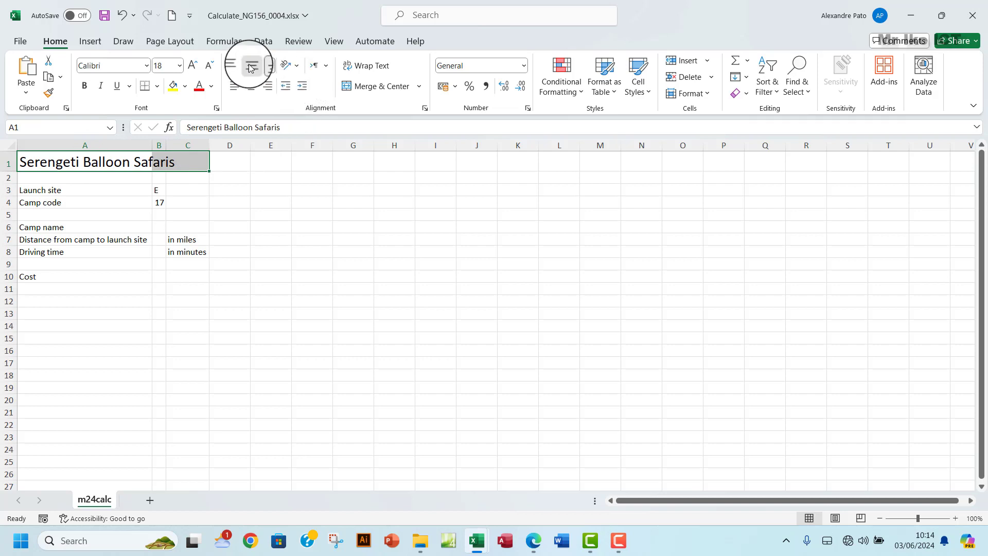
left_click(355, 87)
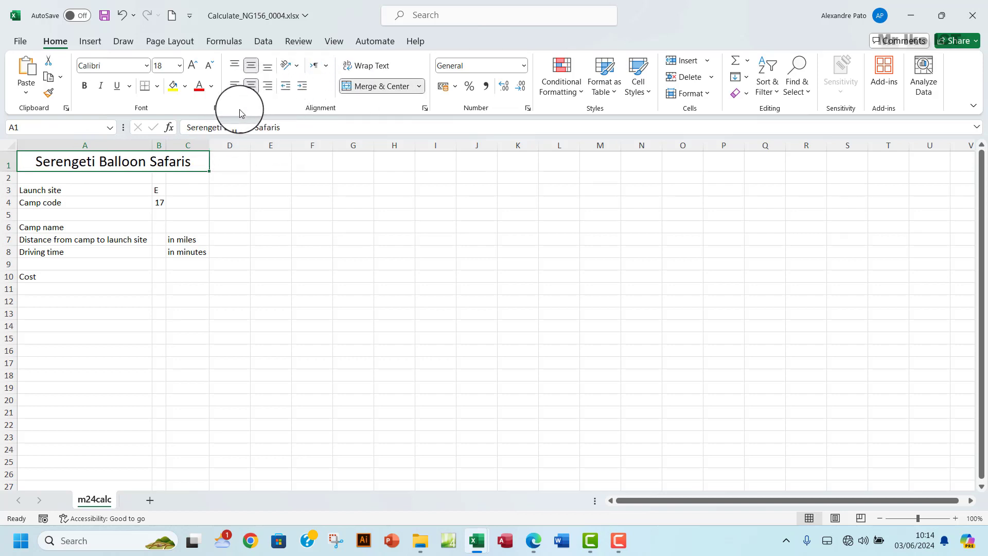
- Fill the merged title cell light blue
left_click(129, 200)
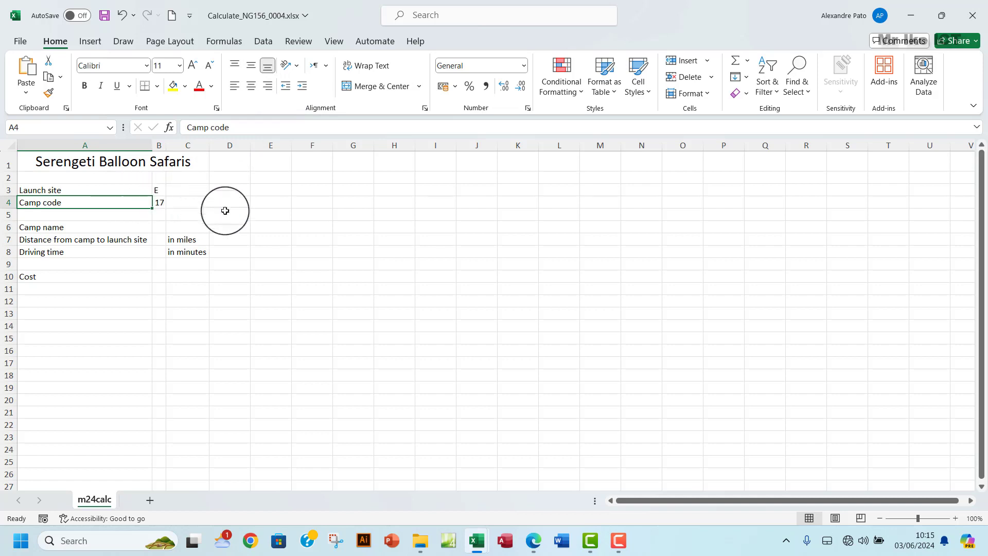
left_click(173, 161)
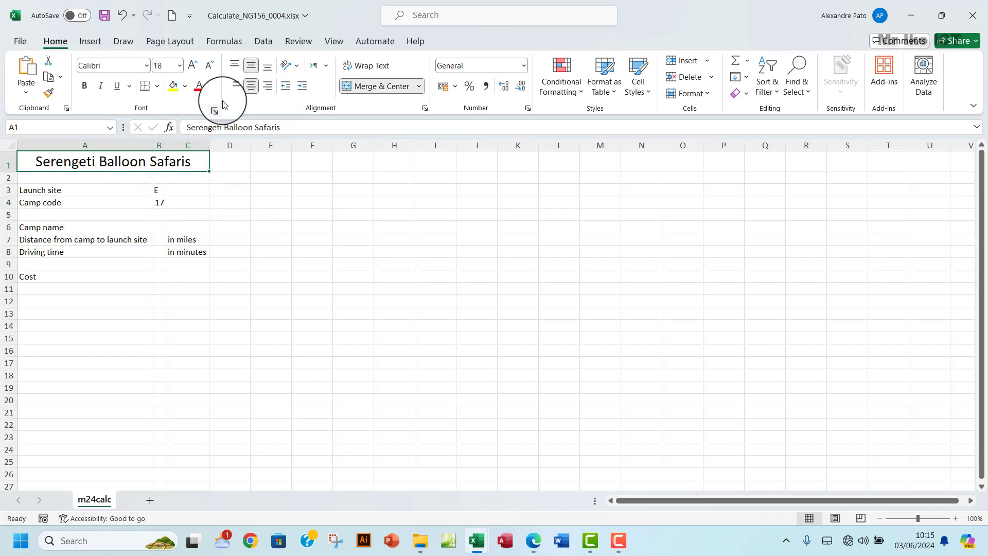
left_click(185, 86)
left_click(204, 143)
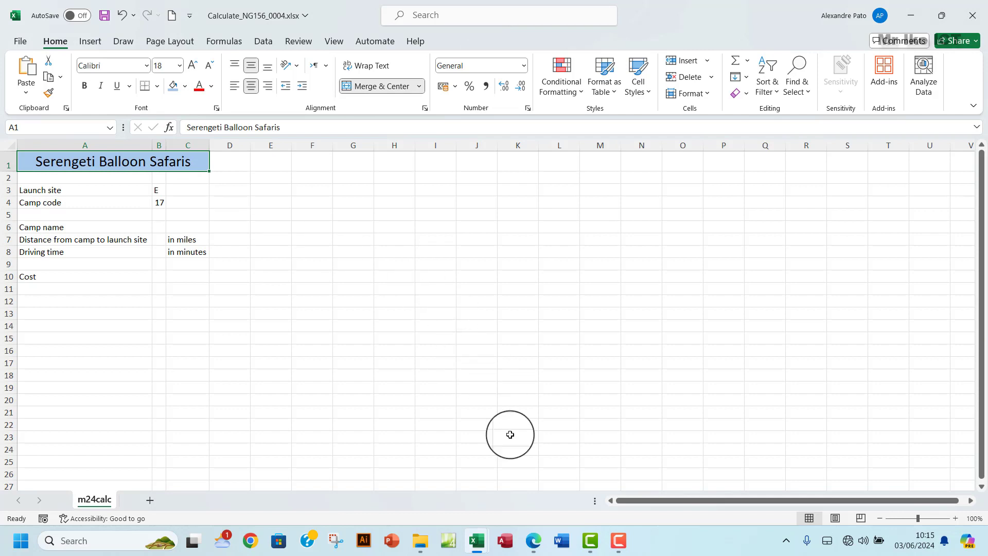
left_click(536, 546)
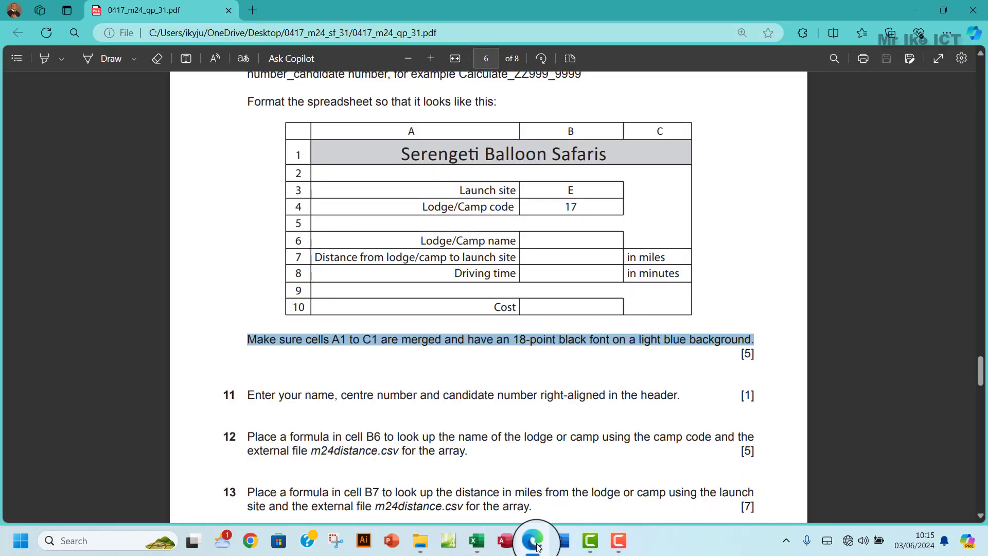
left_click(536, 546)
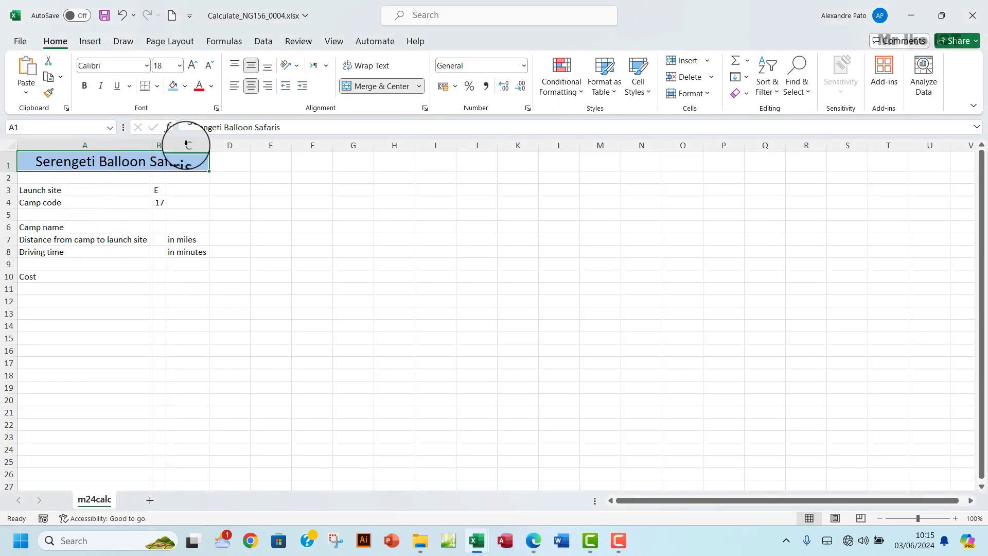
- Apply All Borders to the merged title cell
left_click(157, 88)
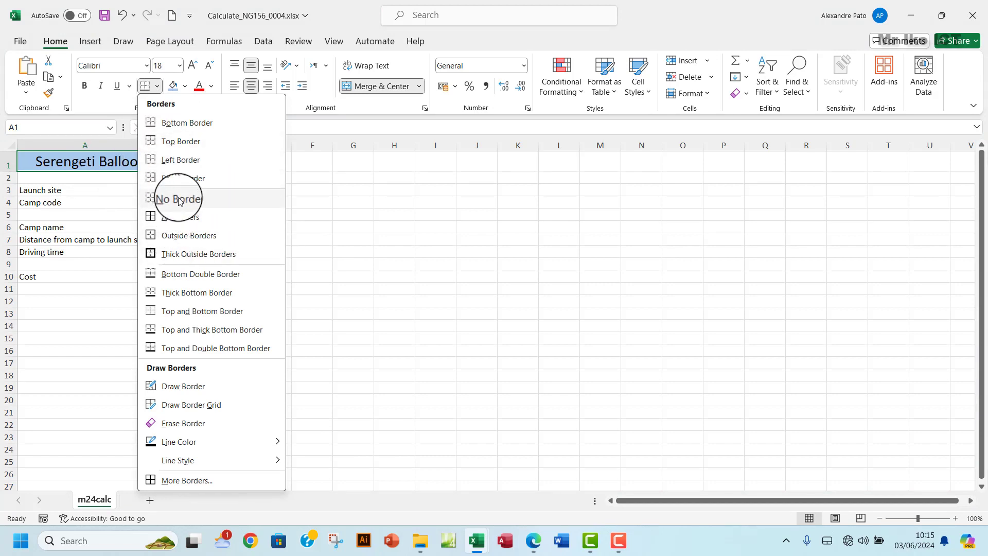
left_click(181, 219)
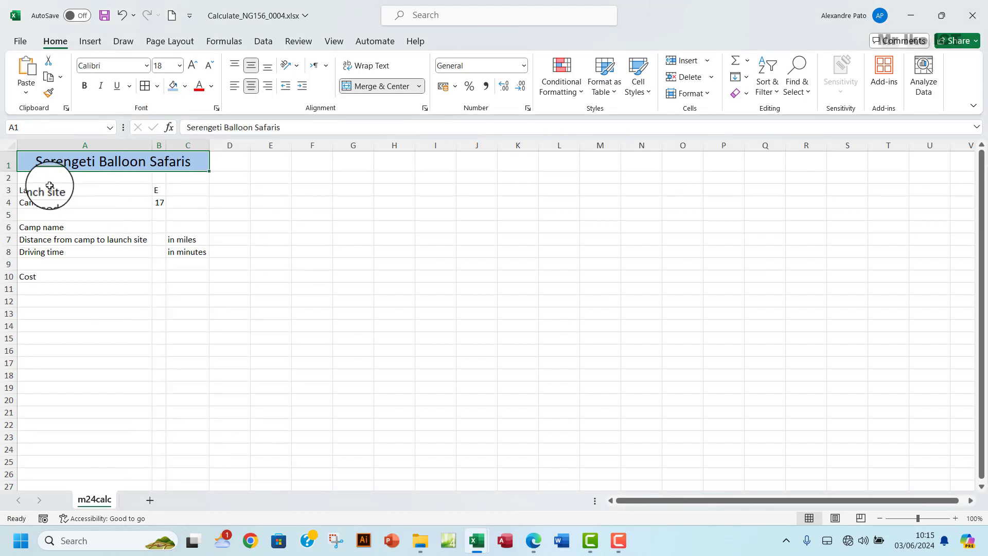
left_click_drag(42, 190, 172, 210)
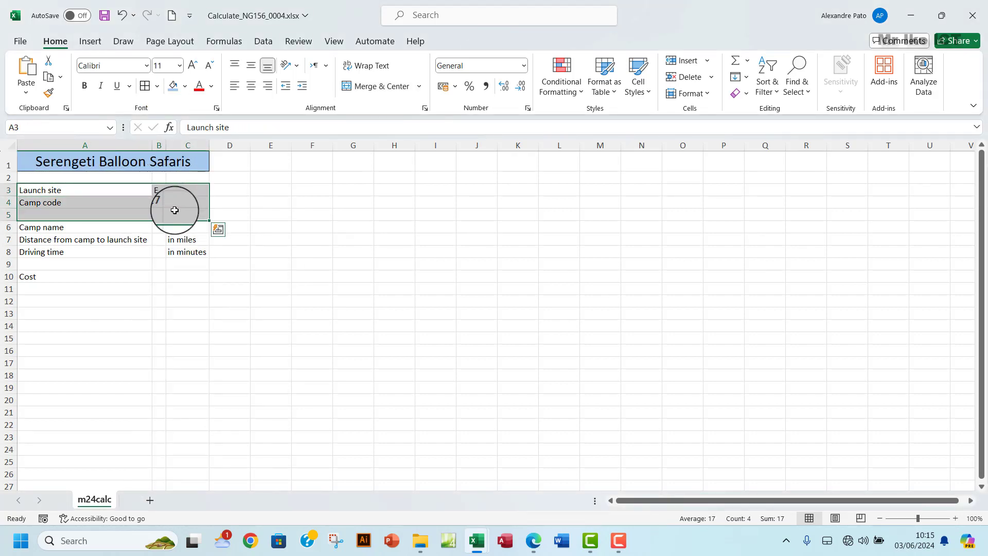
left_click(123, 190)
left_click_drag(123, 190, 179, 202)
left_click(171, 159)
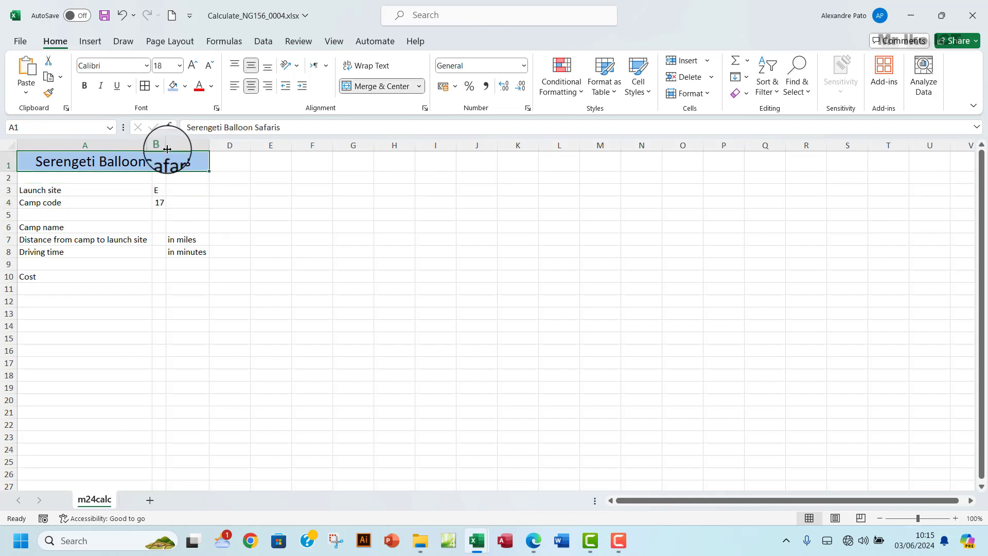
- Widen column B to about 16.33 so the full title shows
left_click_drag(167, 149, 298, 152)
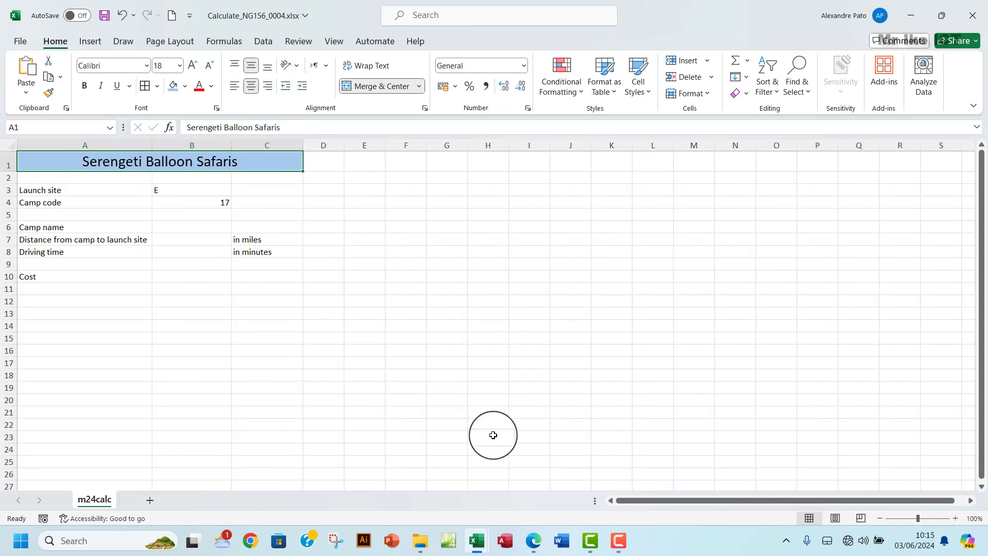
left_click(534, 541)
left_click(534, 543)
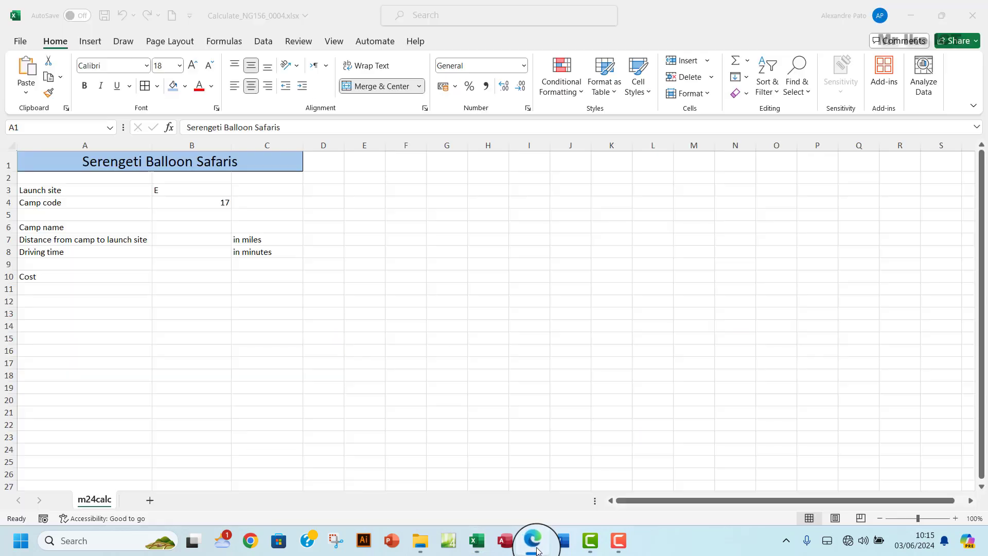
left_click_drag(103, 191, 200, 201)
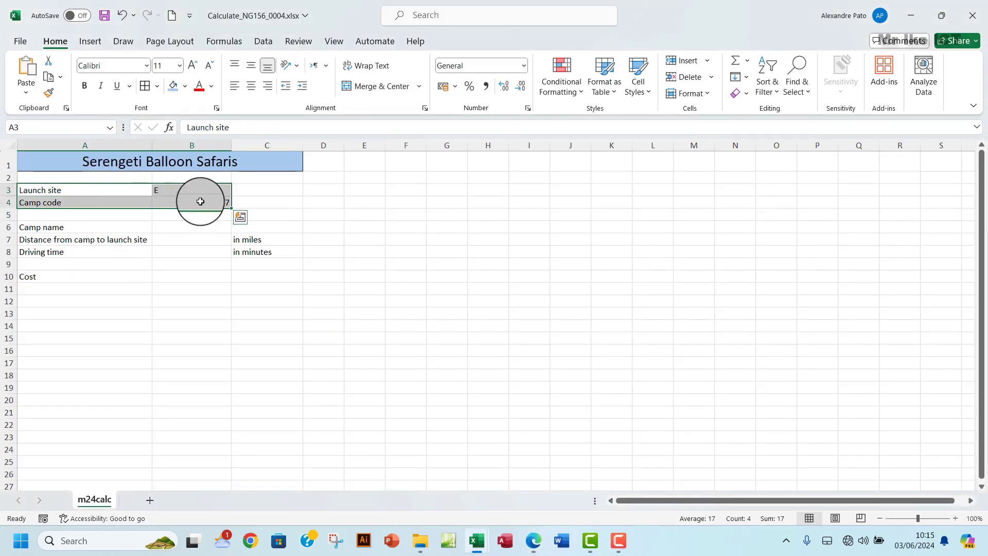
- Add borders around A3:B4, A6:B8 and the C7:C8 units cells, matching the exam sample
left_click(144, 84)
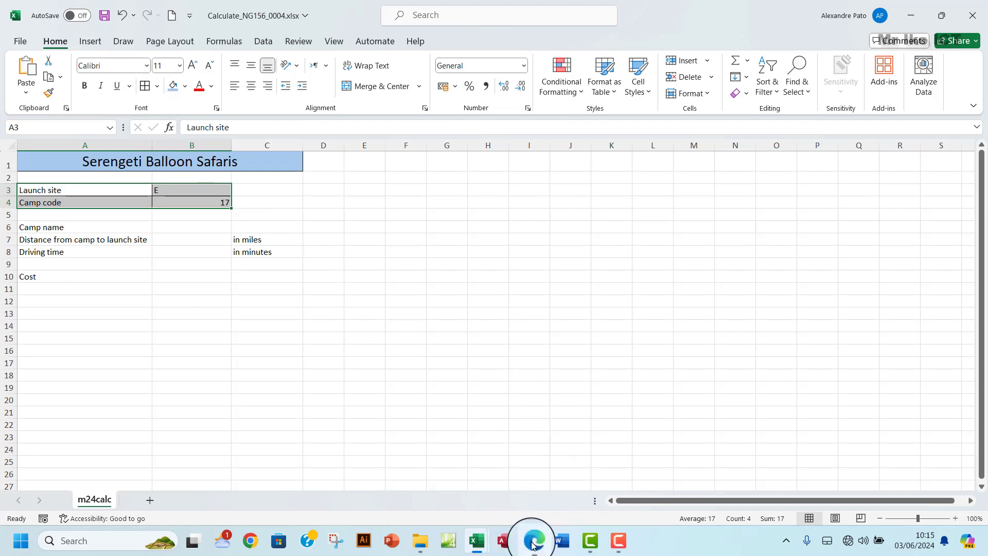
left_click(533, 542)
left_click(533, 542)
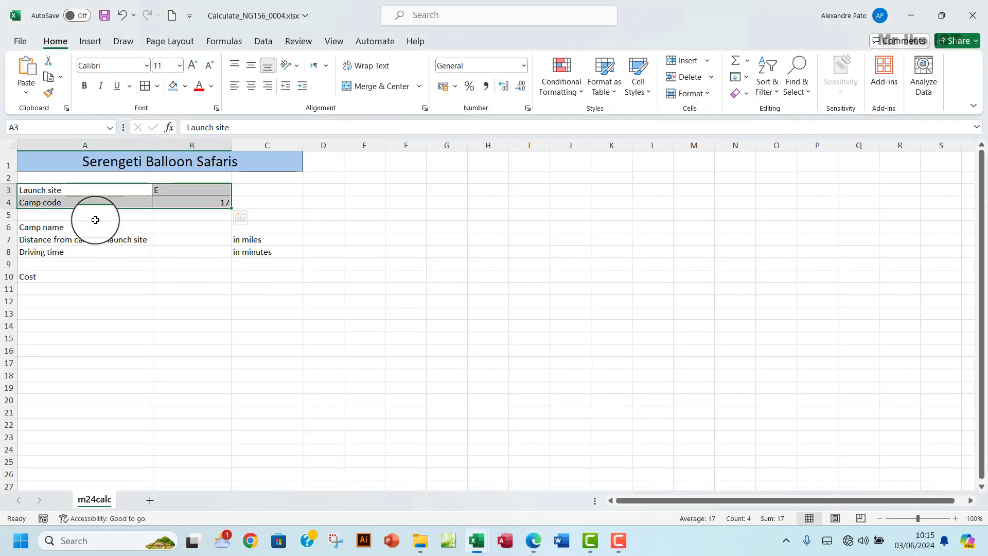
left_click_drag(121, 227, 265, 253)
left_click(145, 85)
left_click(145, 86)
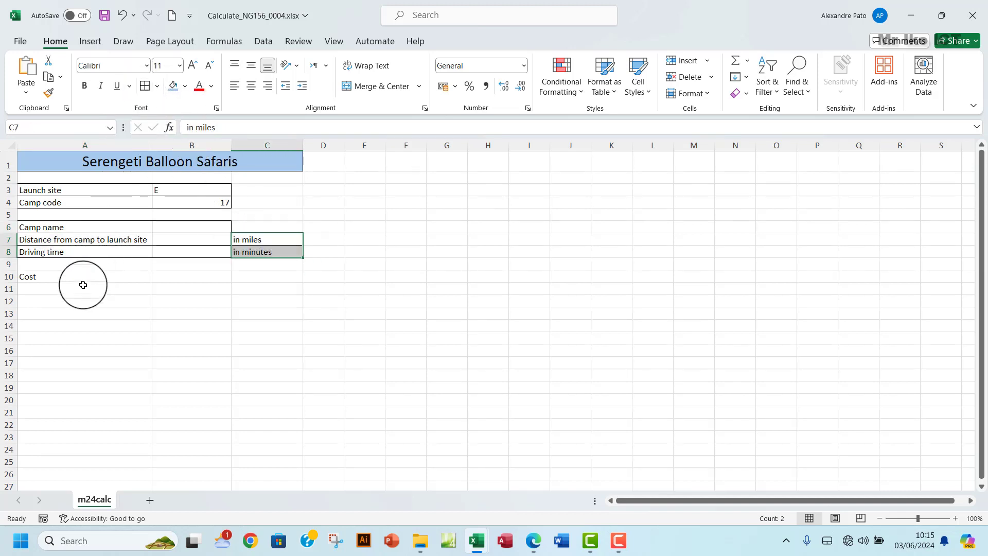
left_click(534, 540)
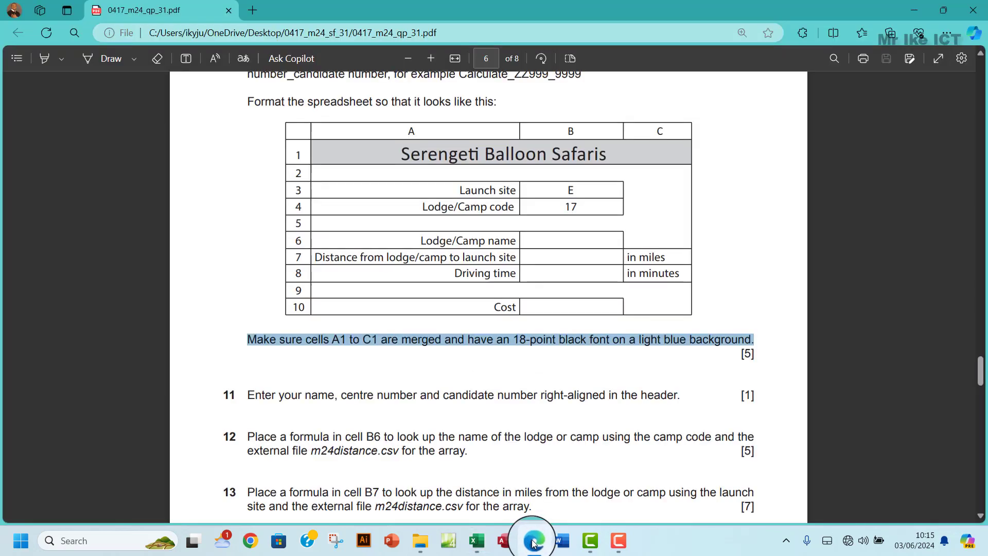
left_click(477, 540)
left_click_drag(51, 275, 182, 273)
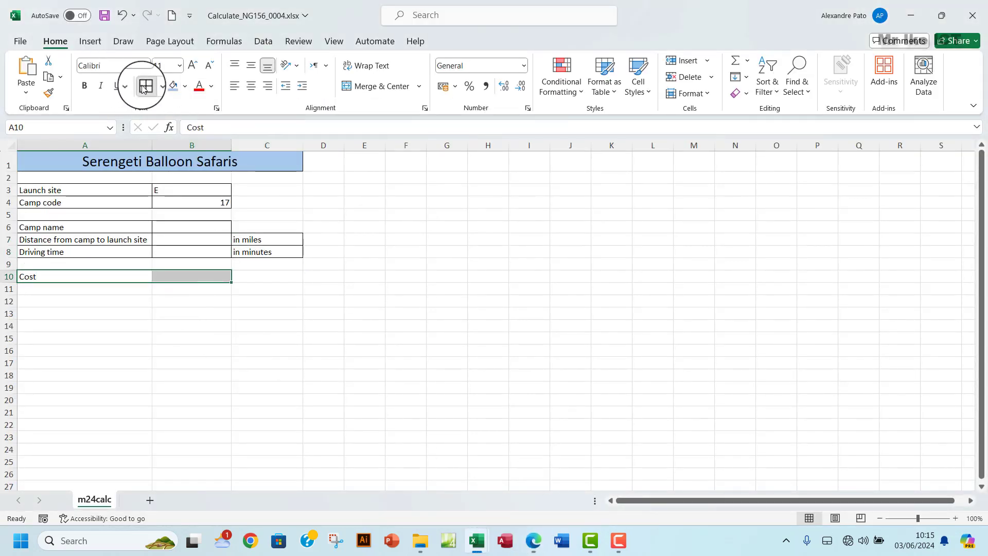
left_click(533, 540)
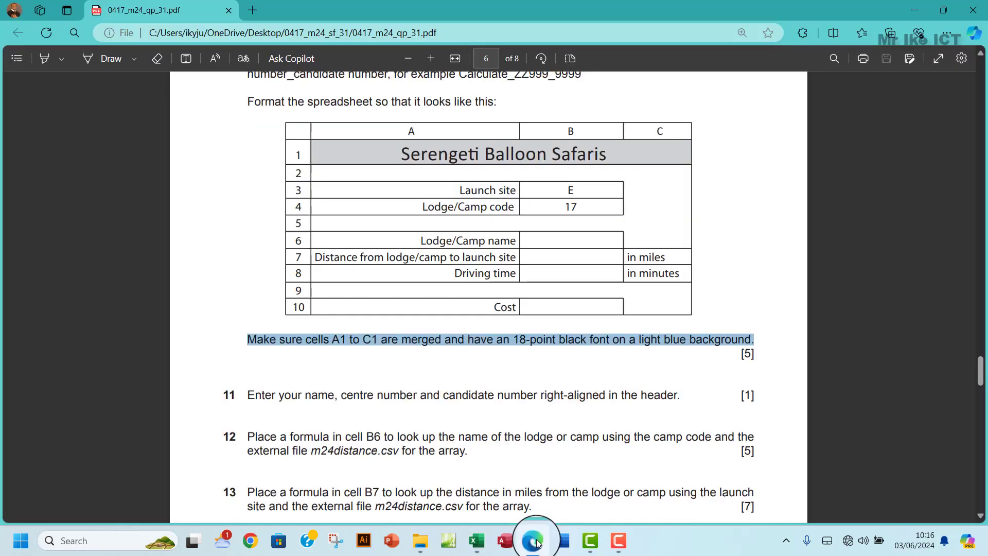
left_click(536, 542)
- Centre the values in B3:B10 and right-align the labels in A3:A10
left_click(164, 238)
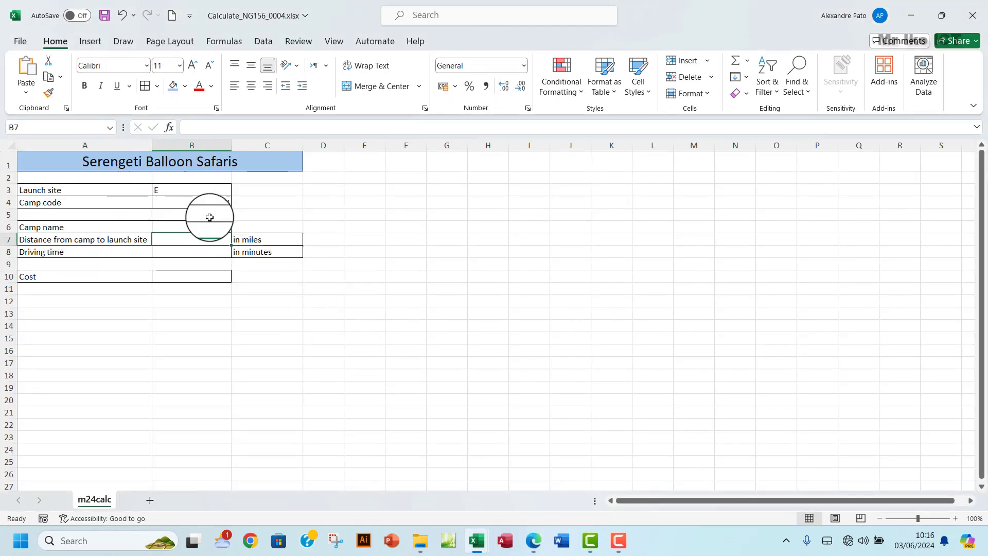
left_click_drag(199, 188, 198, 274)
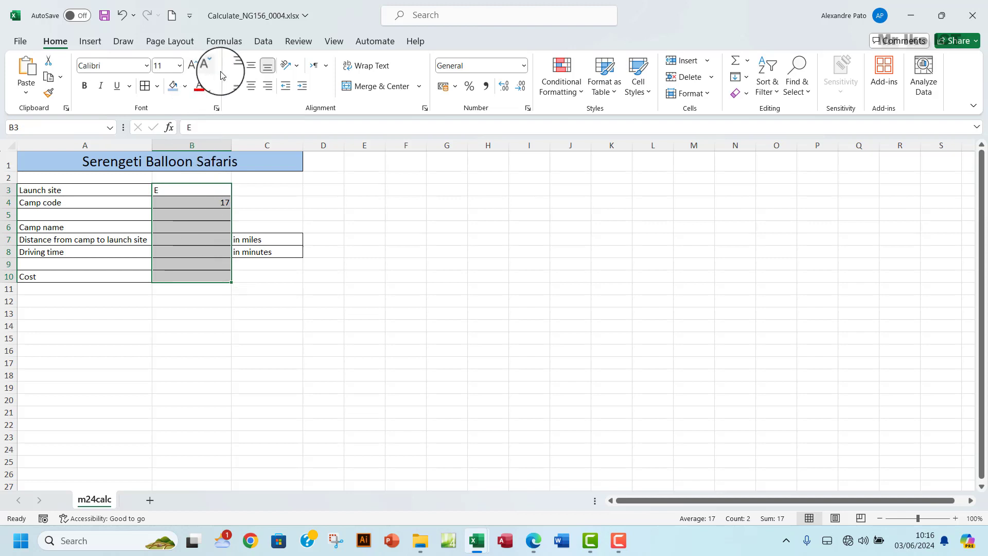
left_click(251, 86)
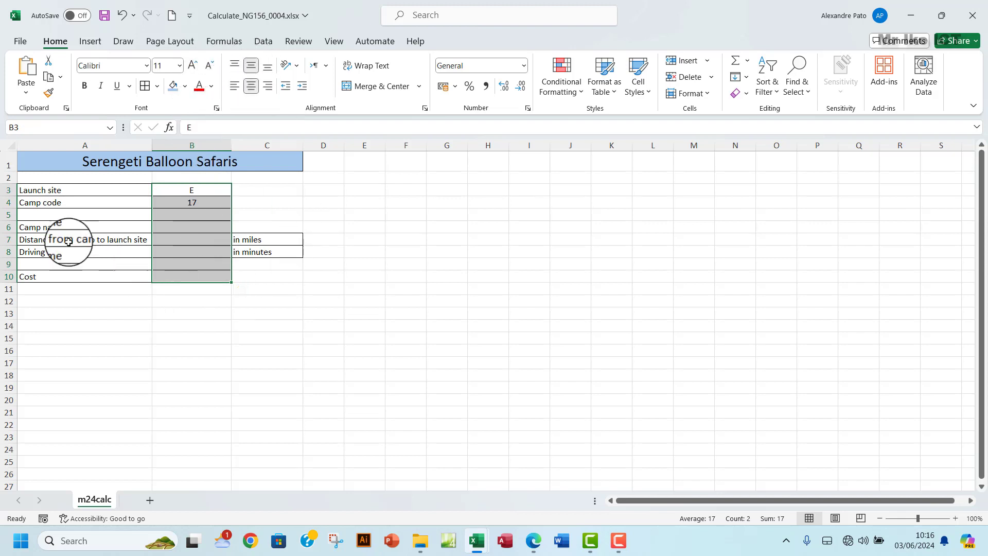
left_click_drag(59, 190, 70, 276)
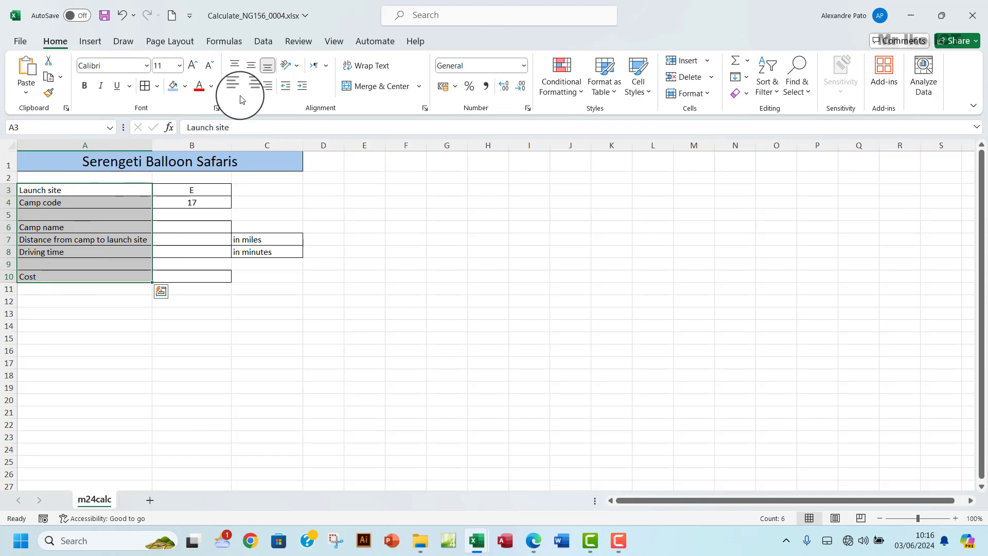
left_click(266, 88)
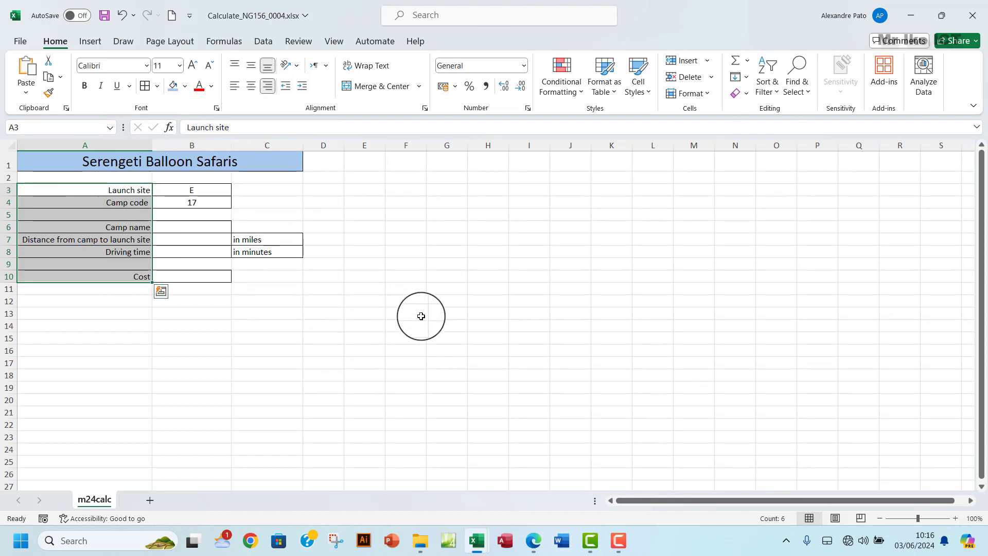
left_click(531, 544)
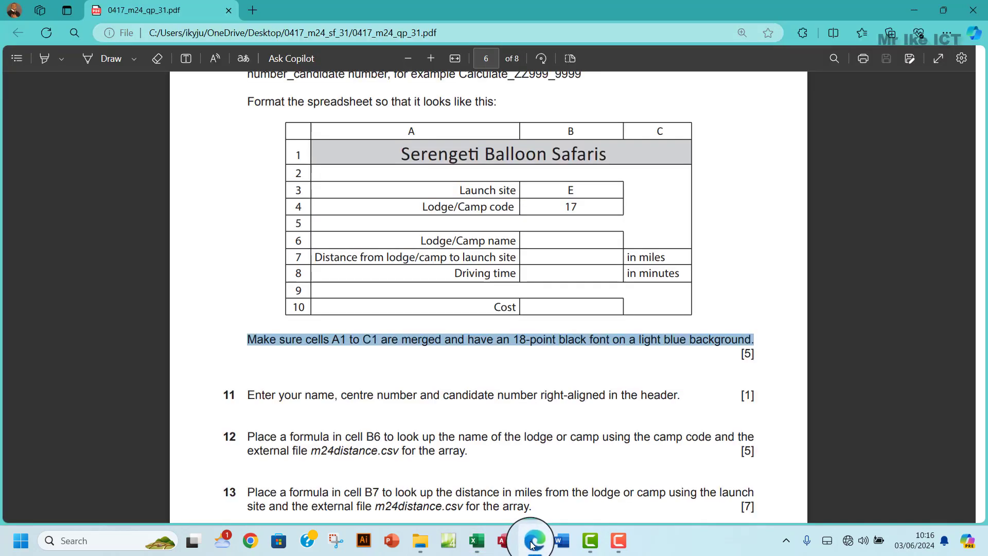
- After comparing with the exam sample, apply Outside Borders to the A1:C10 table
left_click(532, 544)
left_click(533, 544)
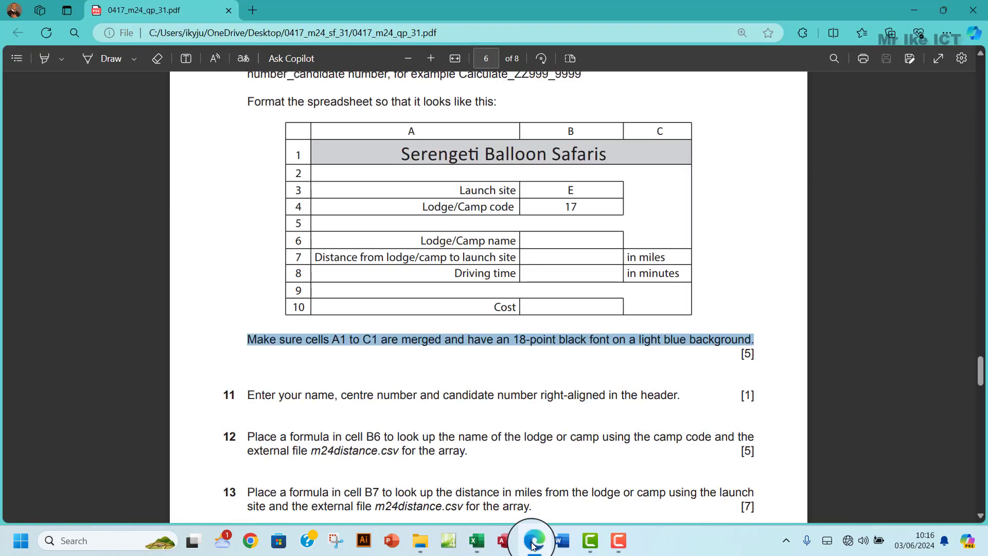
left_click(533, 545)
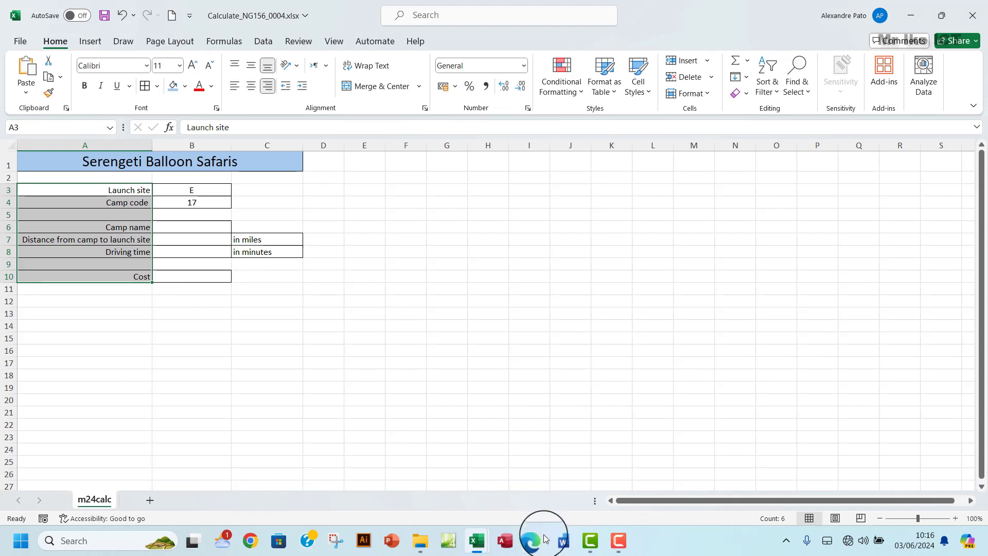
left_click(534, 543)
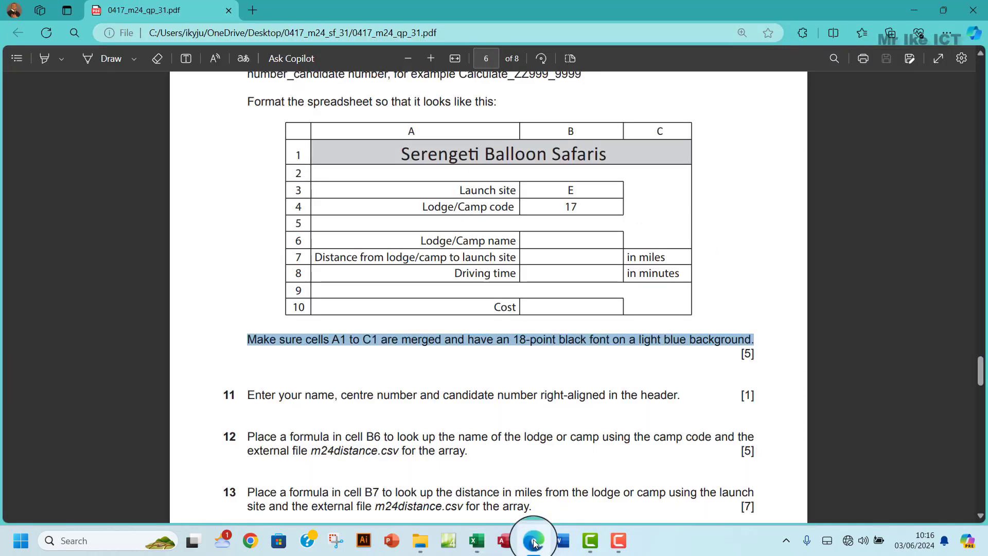
left_click(535, 543)
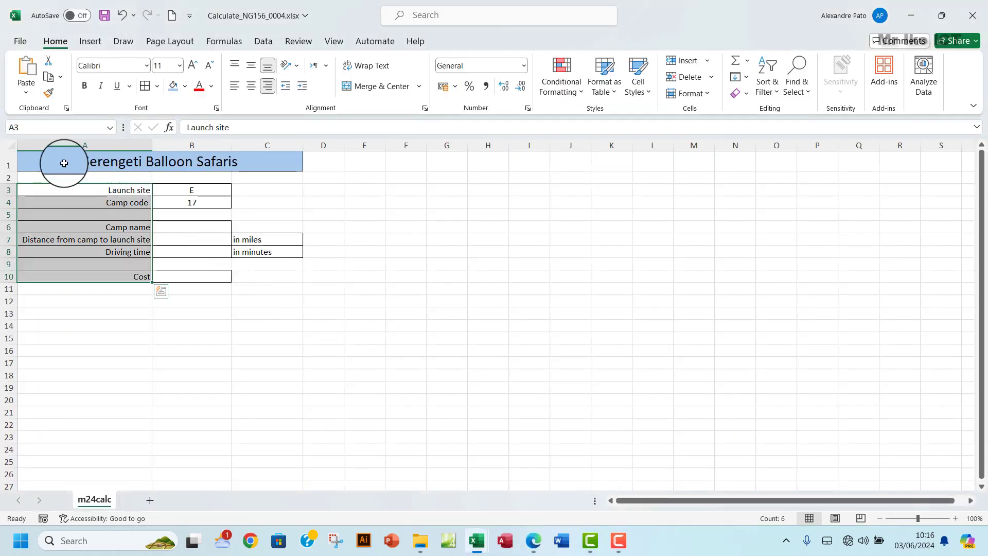
left_click(235, 169)
left_click_drag(235, 169, 271, 282)
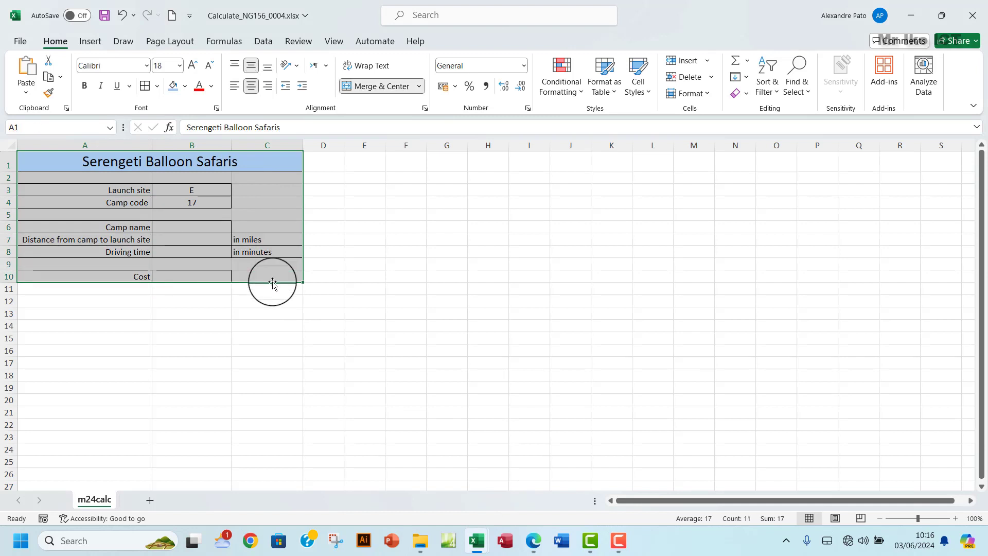
left_click(154, 86)
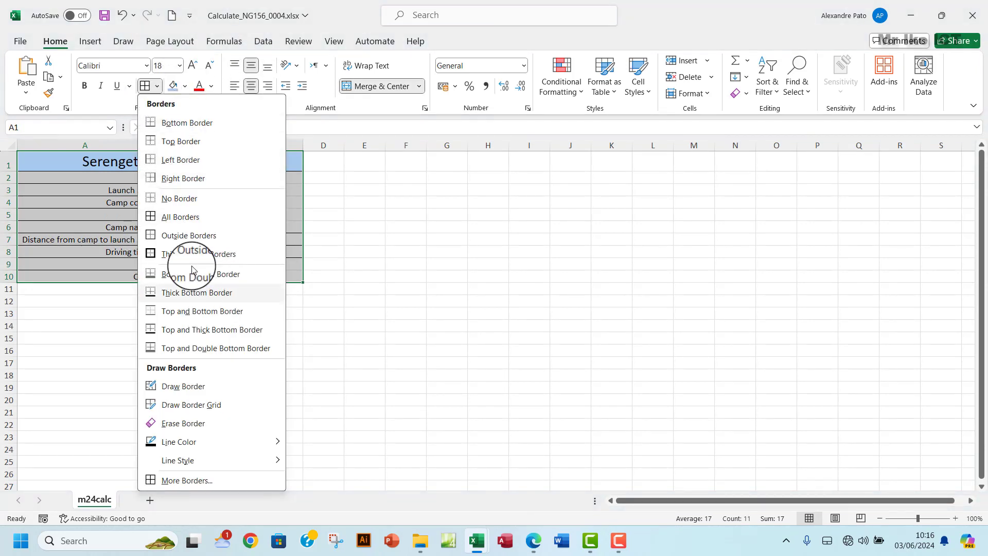
left_click(256, 235)
left_click(405, 227)
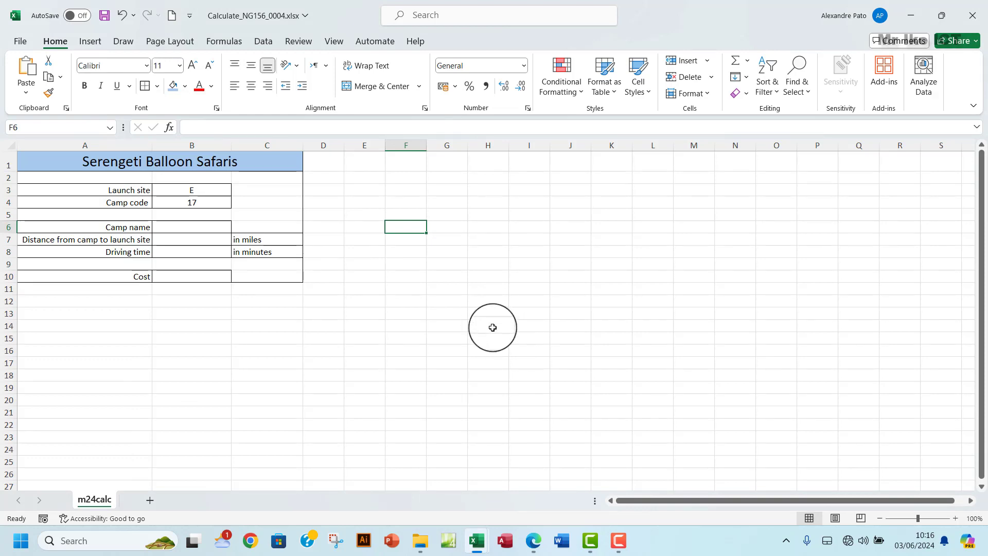
left_click(533, 540)
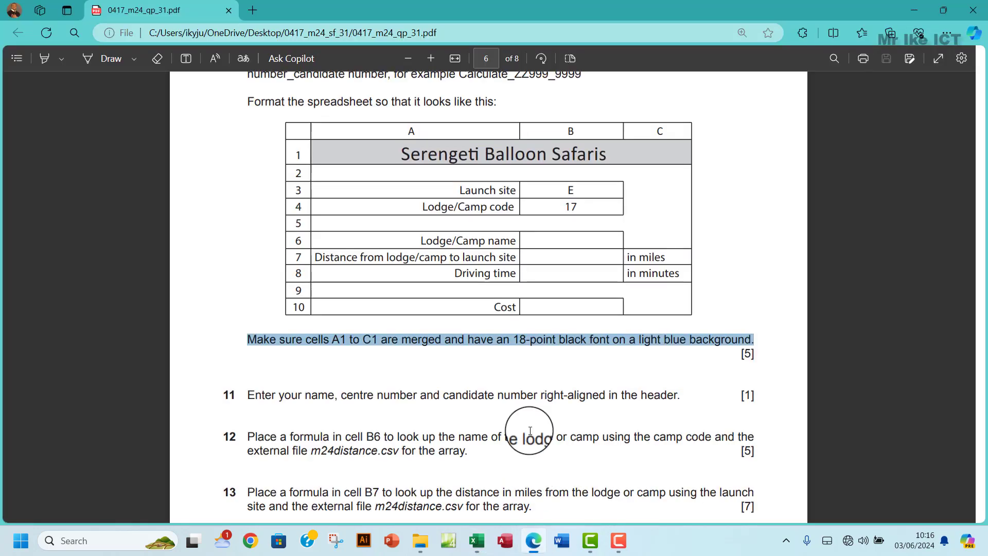
scroll(509, 294, "down", 3)
scroll(509, 294, "up", 6)
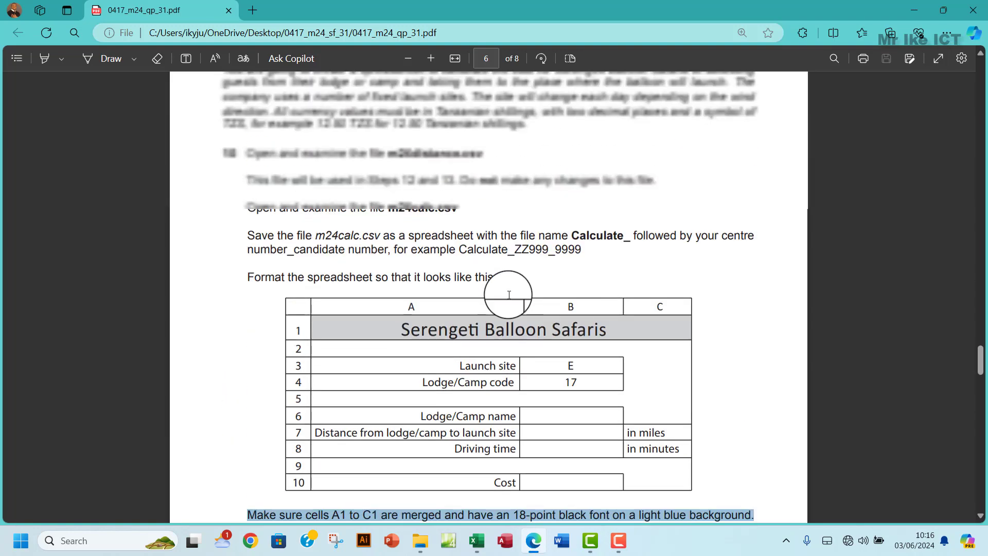
scroll(509, 298, "down", 2)
scroll(510, 298, "down", 6)
scroll(510, 299, "up", 4)
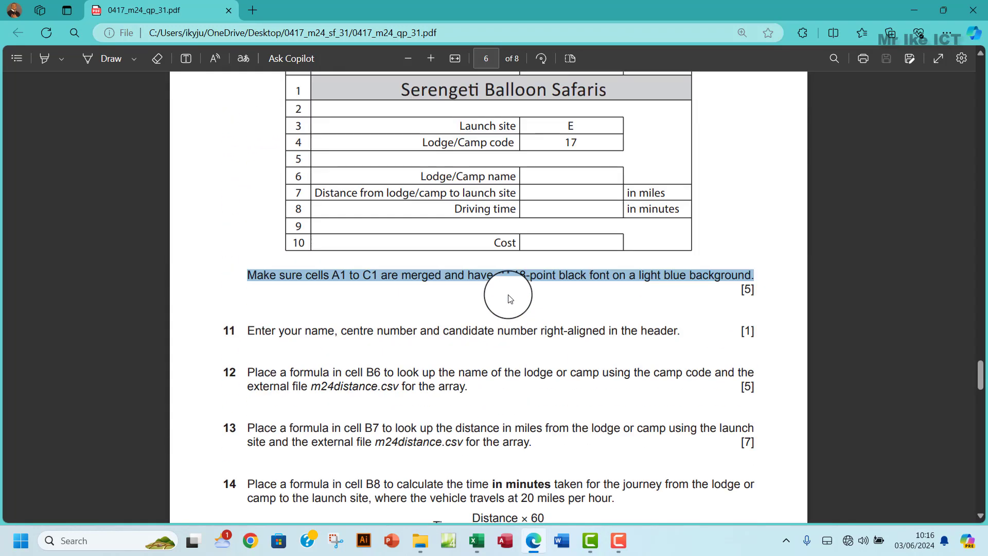
scroll(509, 299, "down", 3)
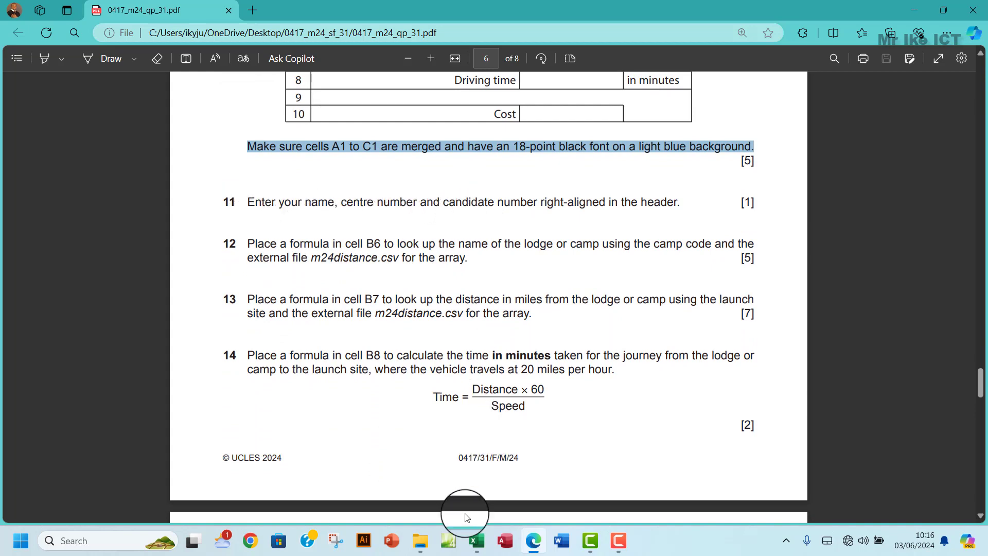
mouse_move(476, 540)
left_click(507, 494)
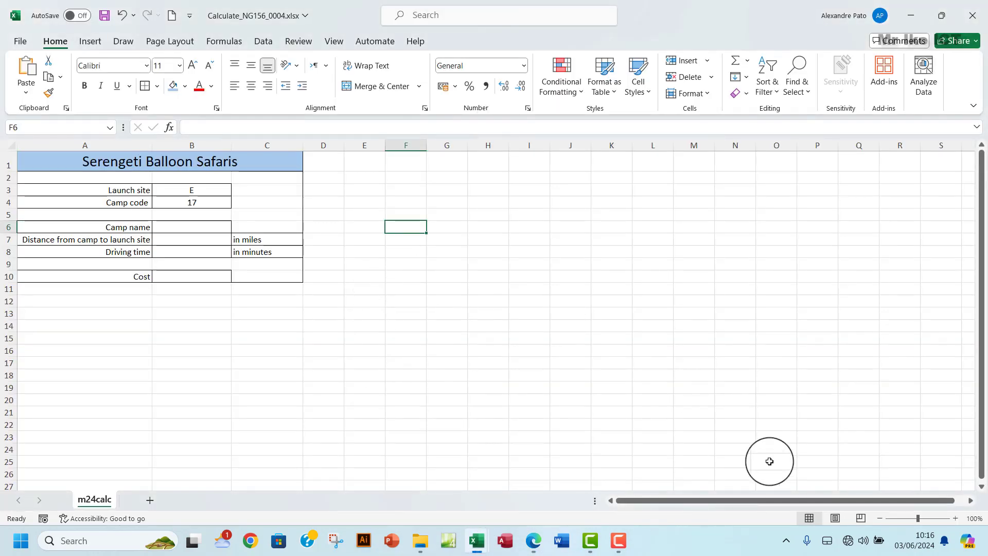
- Put the candidate's name, centre number and candidate number in the right header section, then return to Normal view
left_click(834, 518)
left_click(427, 211)
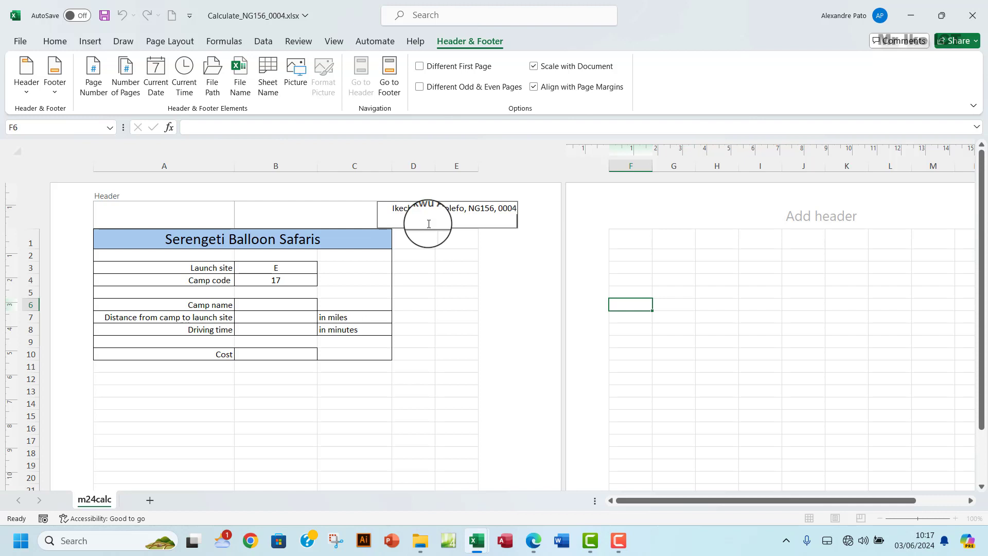
left_click(448, 264)
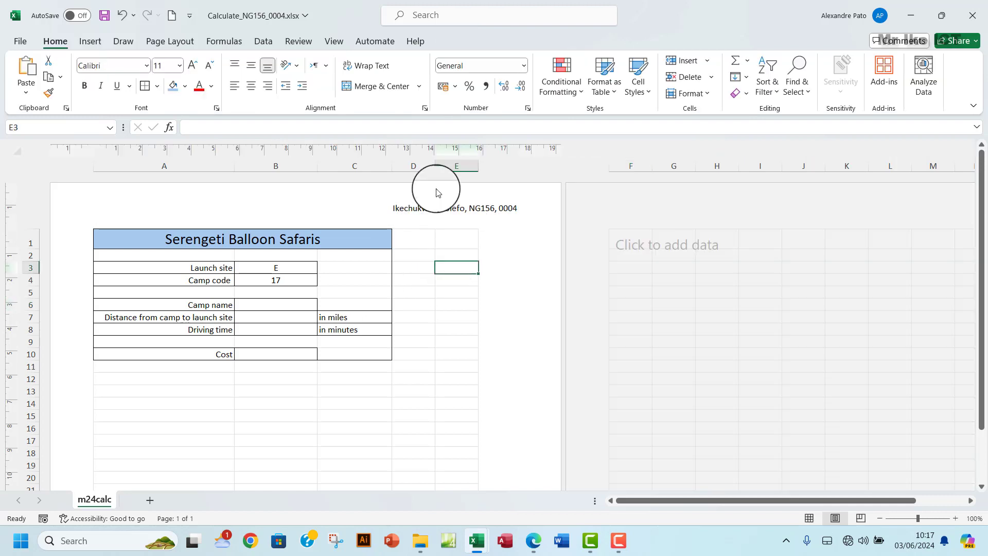
left_click(810, 519)
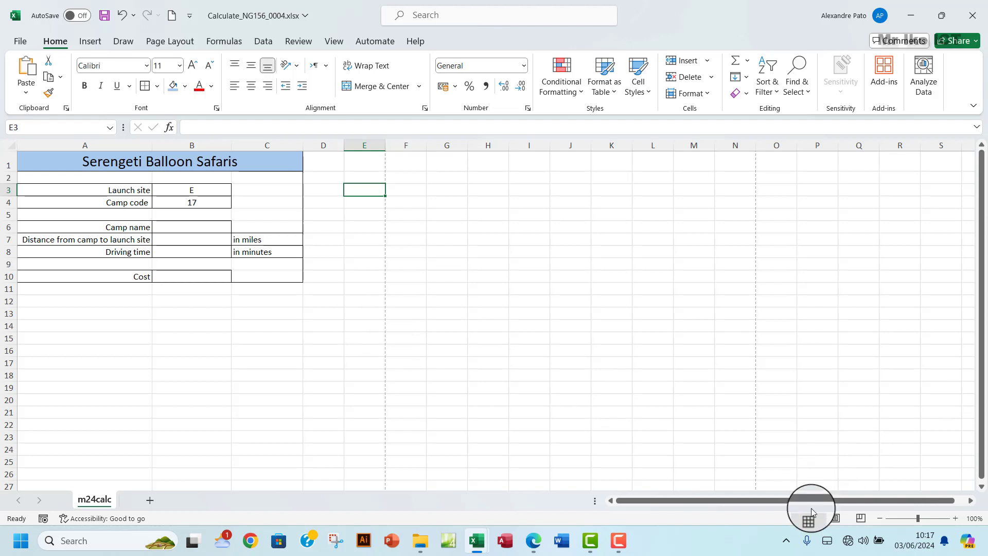
left_click(540, 551)
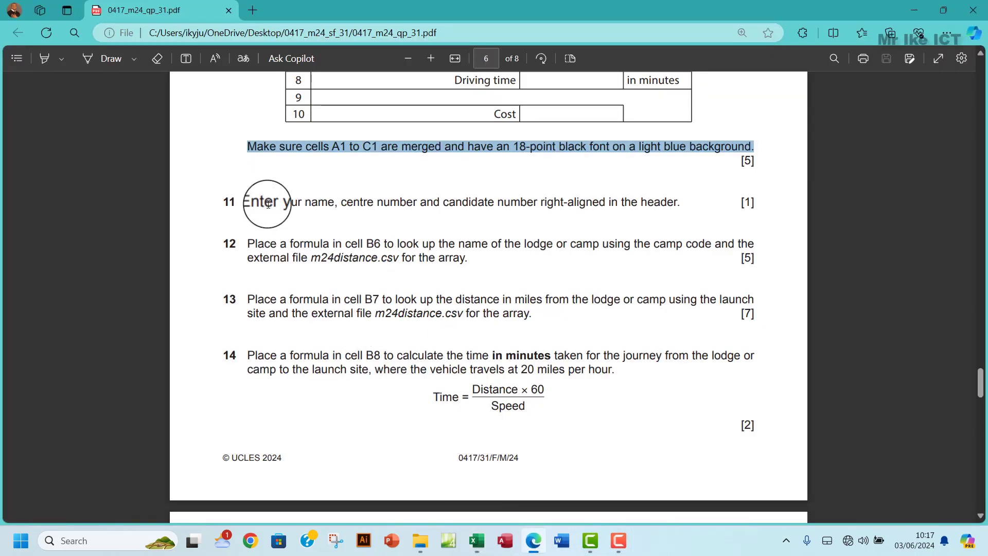
- Highlight the text of question 11 in green
left_click_drag(245, 203, 684, 201)
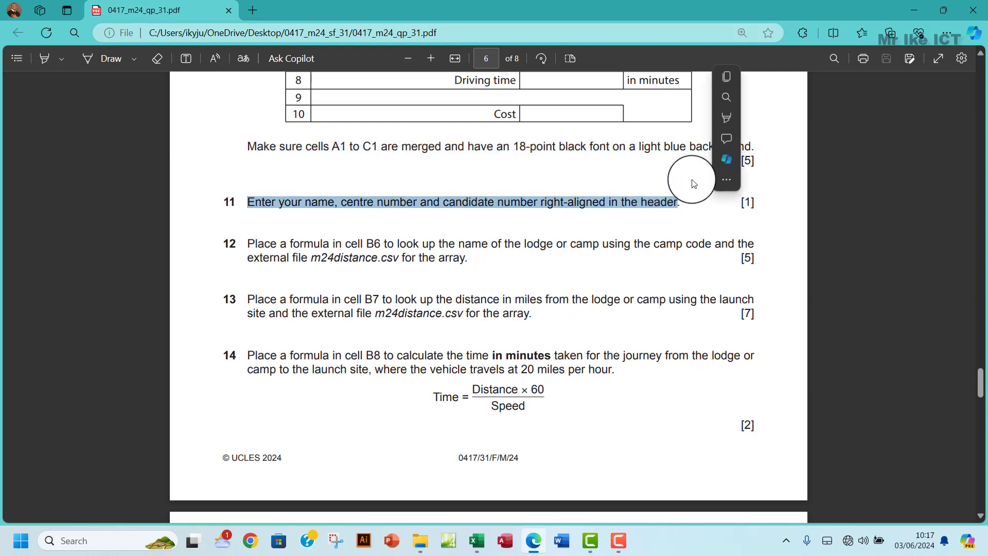
mouse_move(762, 115)
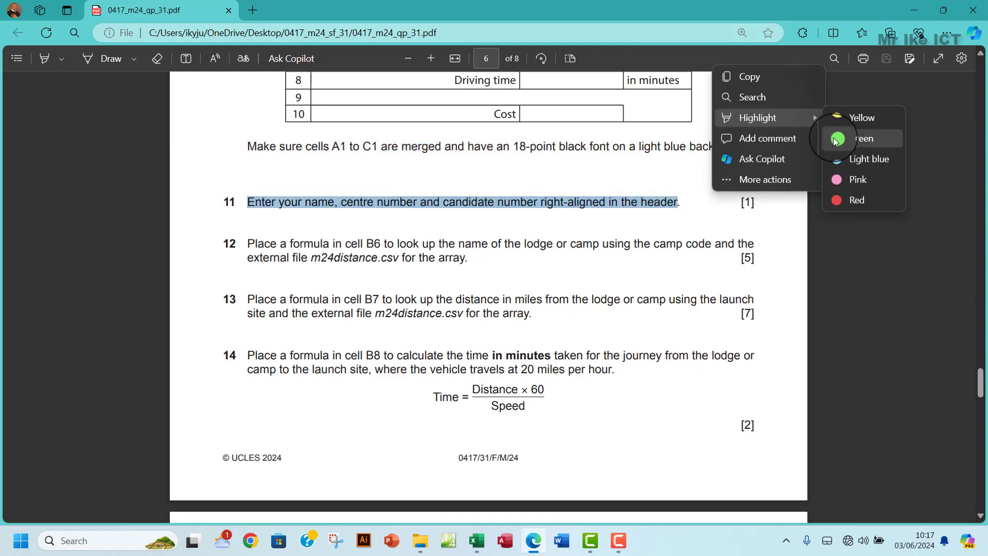
left_click(854, 135)
scroll(496, 263, "down", 2)
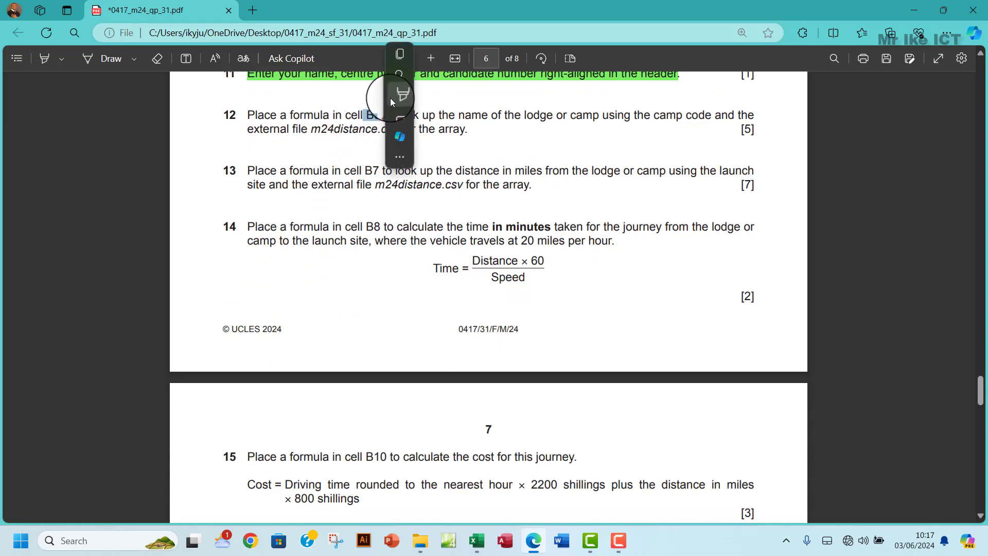
- Highlight B6 in green and locate cell B6 in the Calculate workbook
left_click(401, 94)
left_click(424, 99)
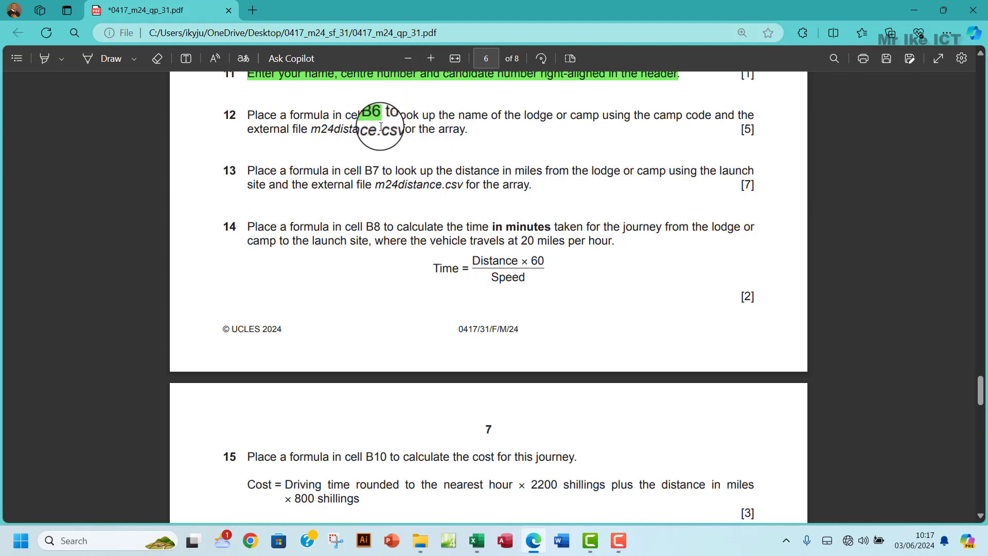
mouse_move(476, 540)
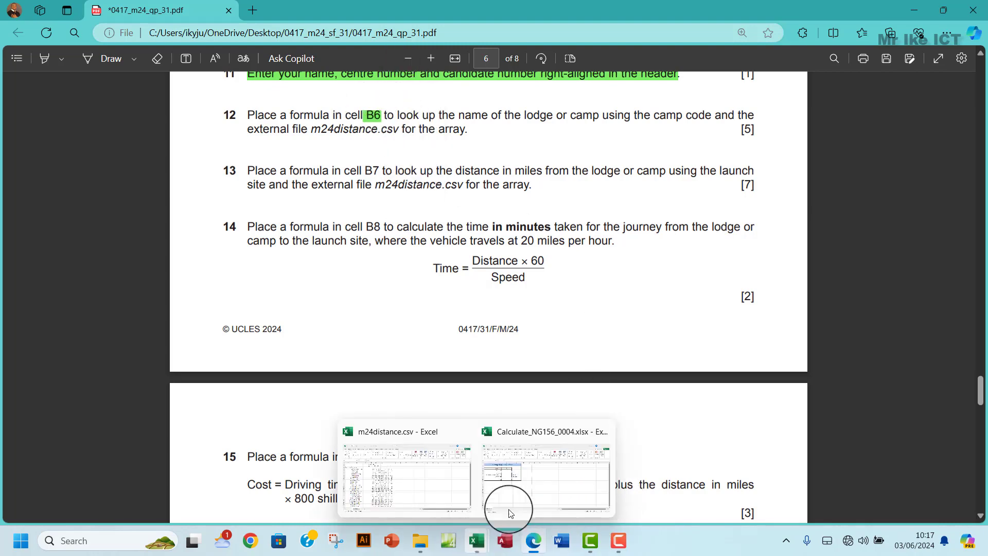
left_click(510, 512)
left_click(183, 229)
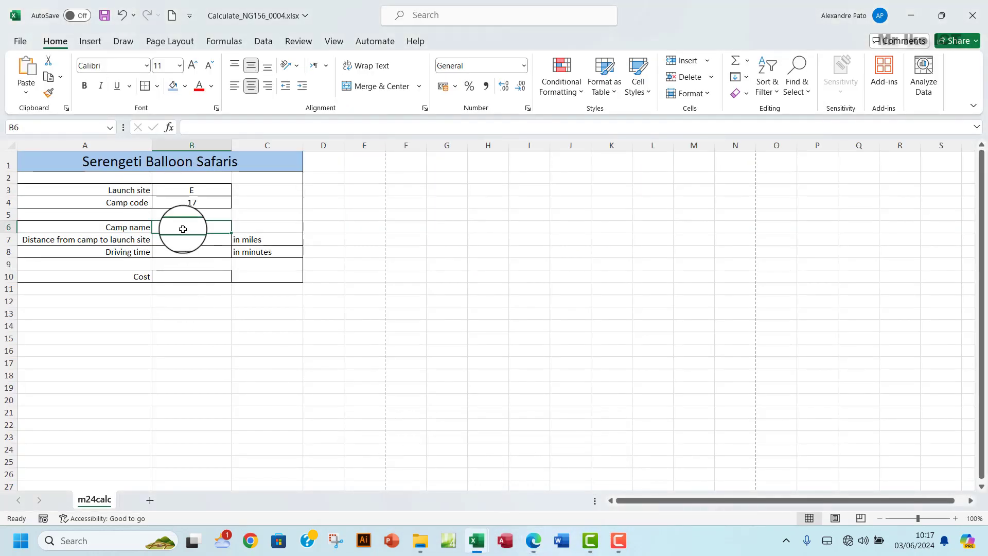
left_click(534, 541)
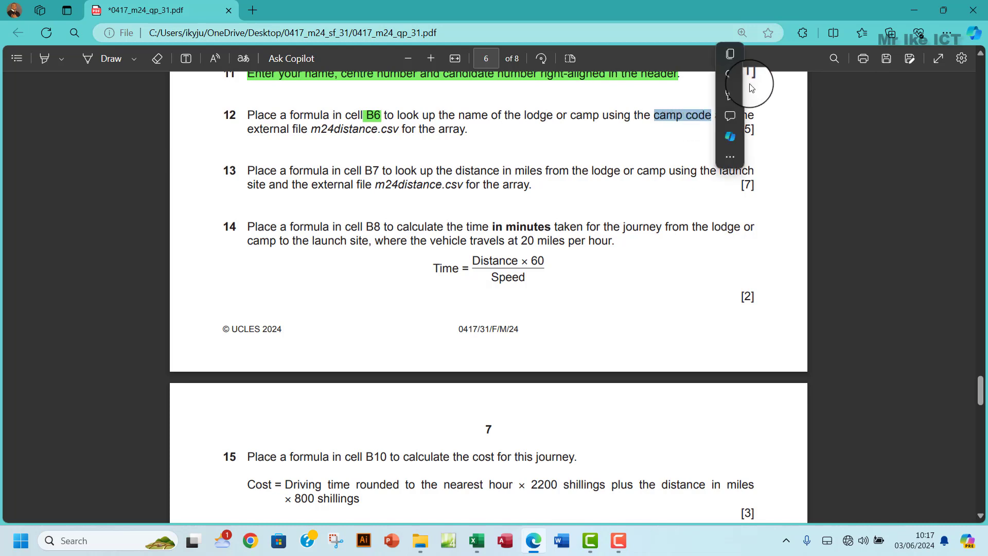
- Highlight 'camp code' and 'm24distance.csv' in question 12 in green
mouse_move(762, 95)
left_click(864, 113)
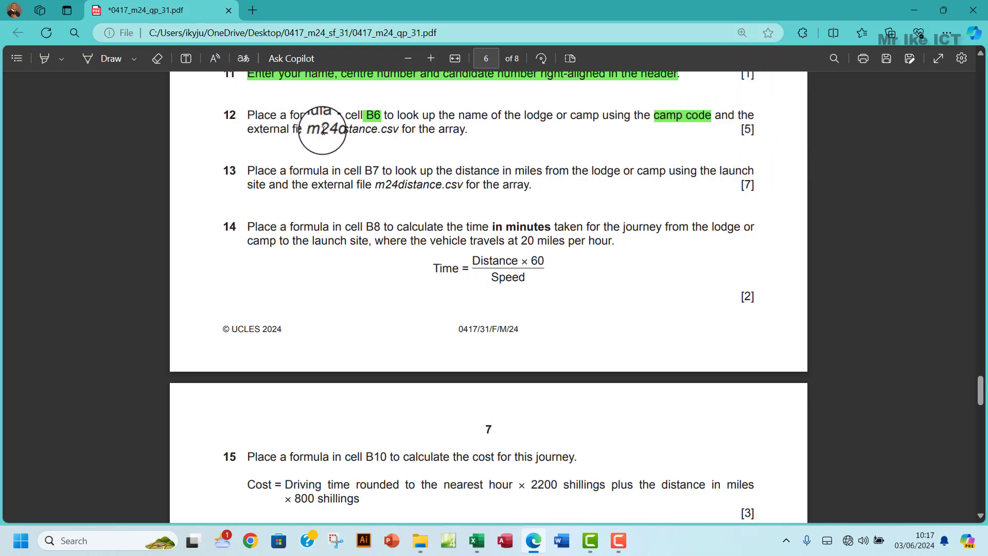
left_click_drag(315, 130, 389, 134)
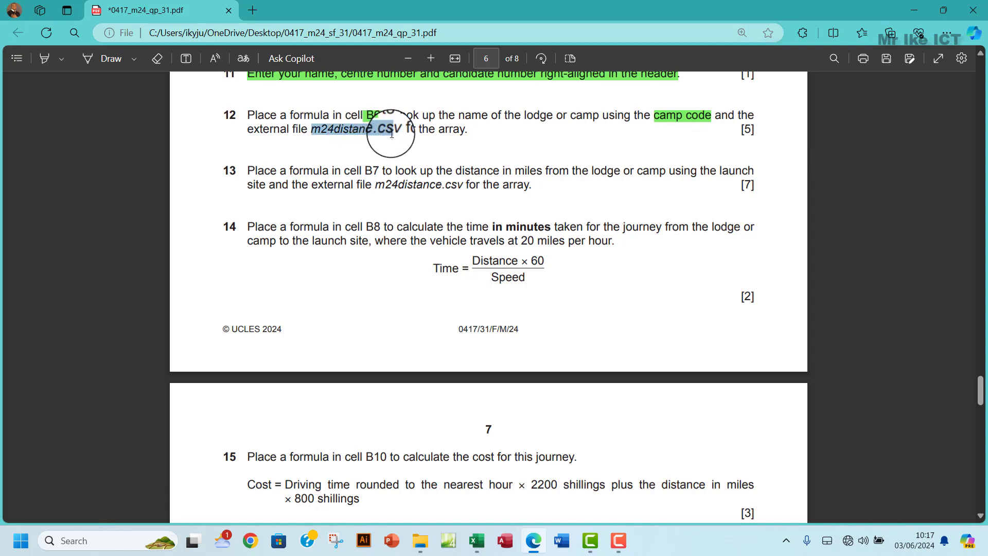
left_click_drag(398, 133, 399, 134)
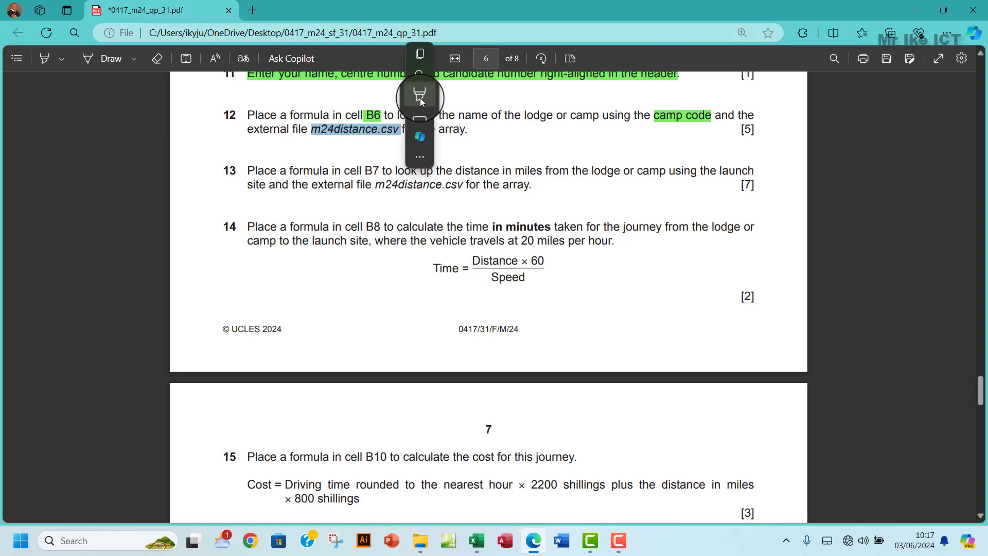
mouse_move(419, 96)
left_click(450, 116)
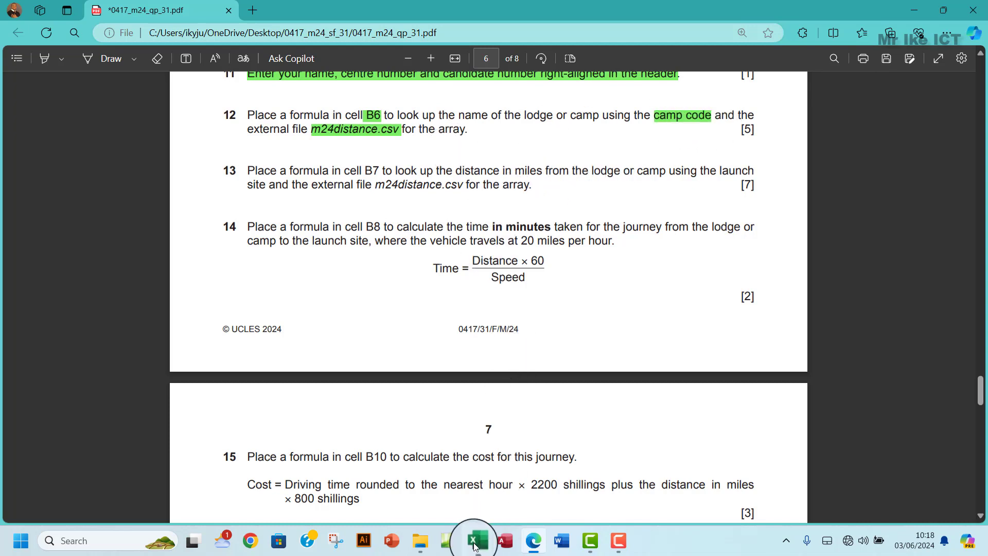
mouse_move(477, 543)
left_click(523, 507)
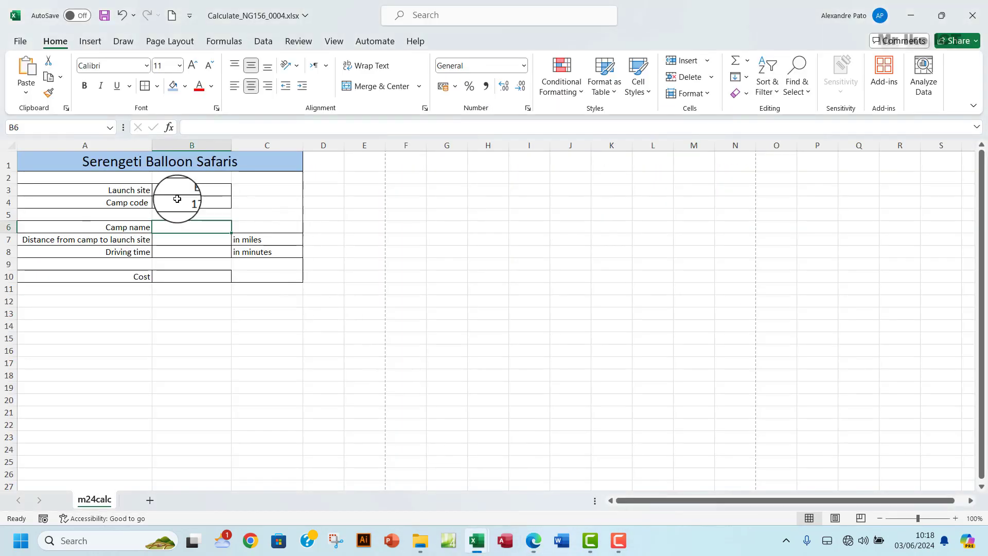
mouse_move(477, 540)
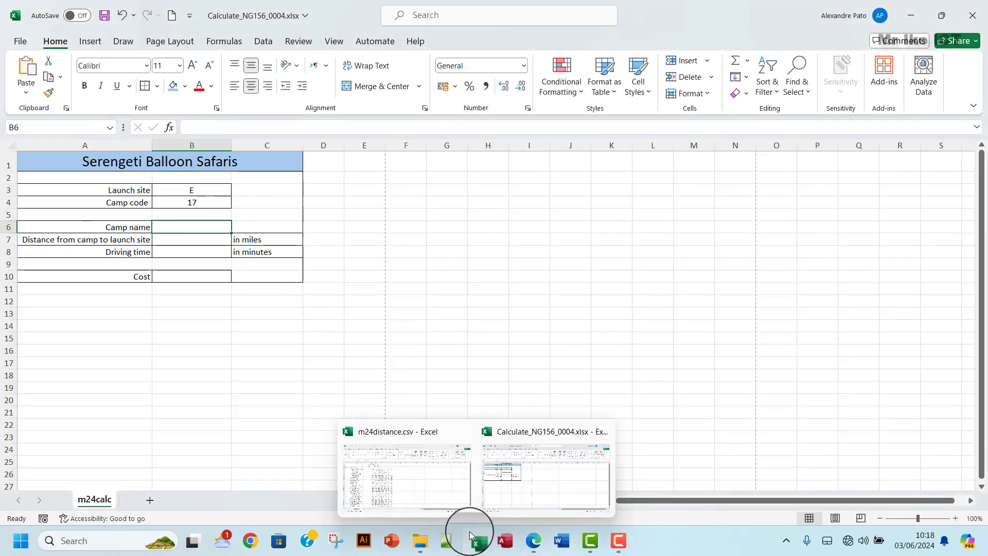
left_click(391, 475)
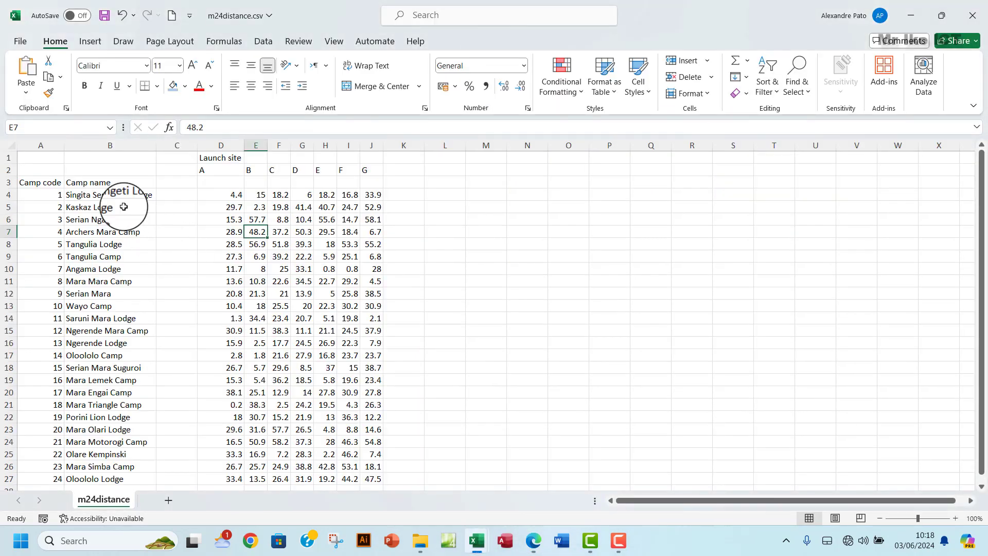
left_click(34, 183)
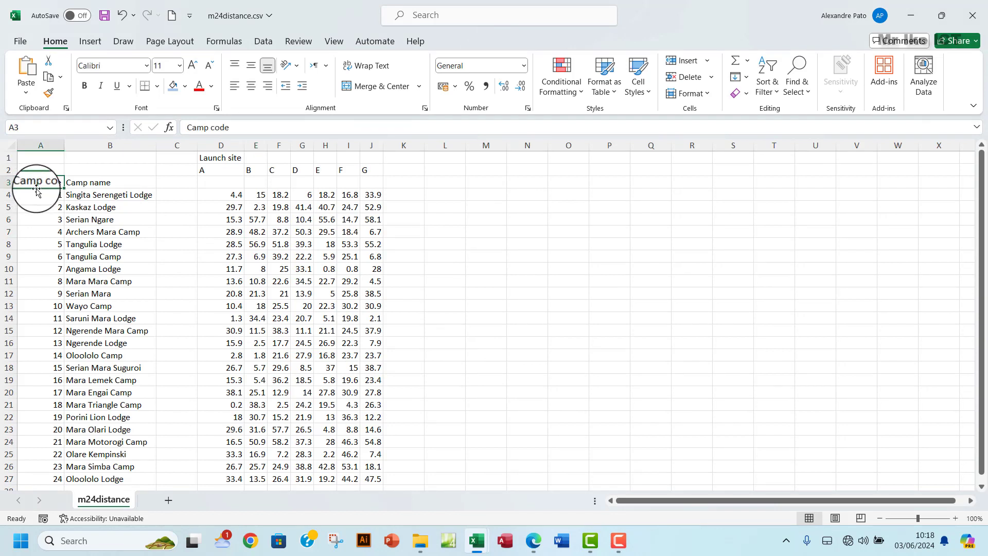
left_click_drag(85, 184, 100, 337)
mouse_move(539, 550)
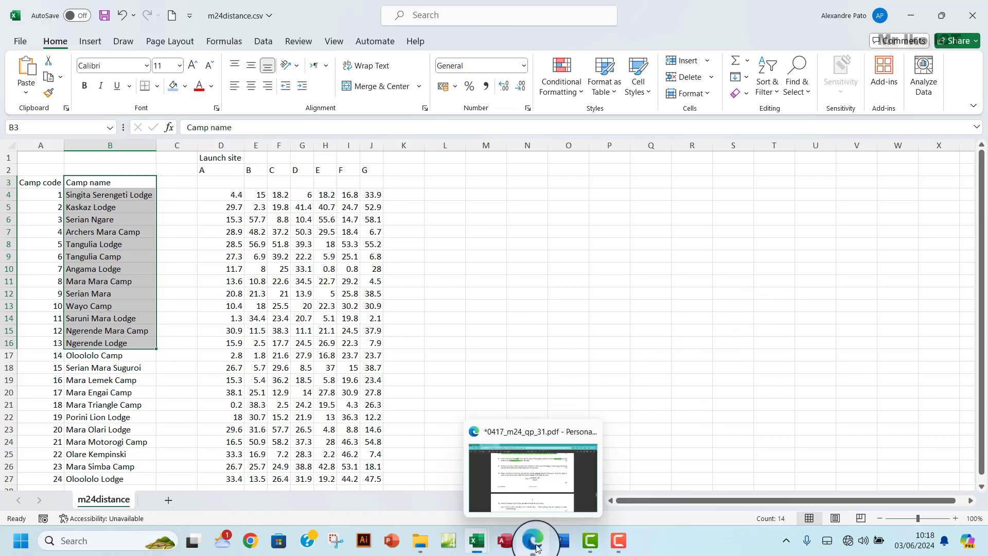
left_click(535, 547)
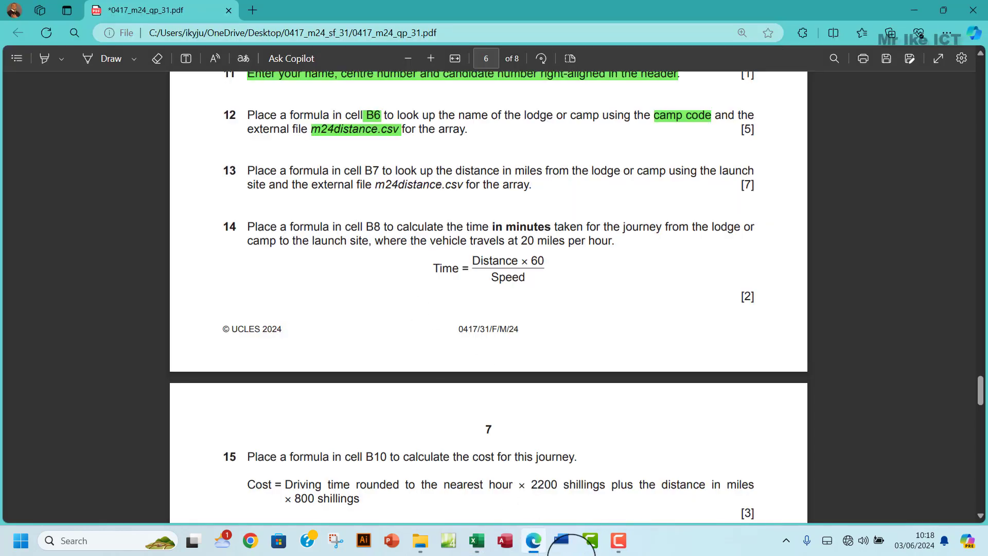
mouse_move(475, 540)
left_click(511, 503)
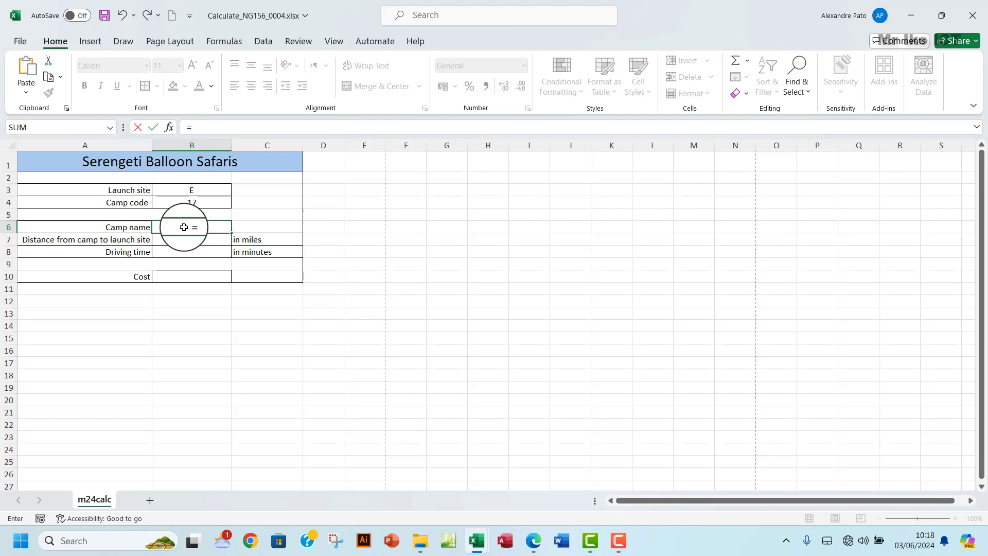
- Start B6's formula with the VLOOKUP function, rechecking the task in the PDF
type("VLOOP")
key("BackSpace")
type("K")
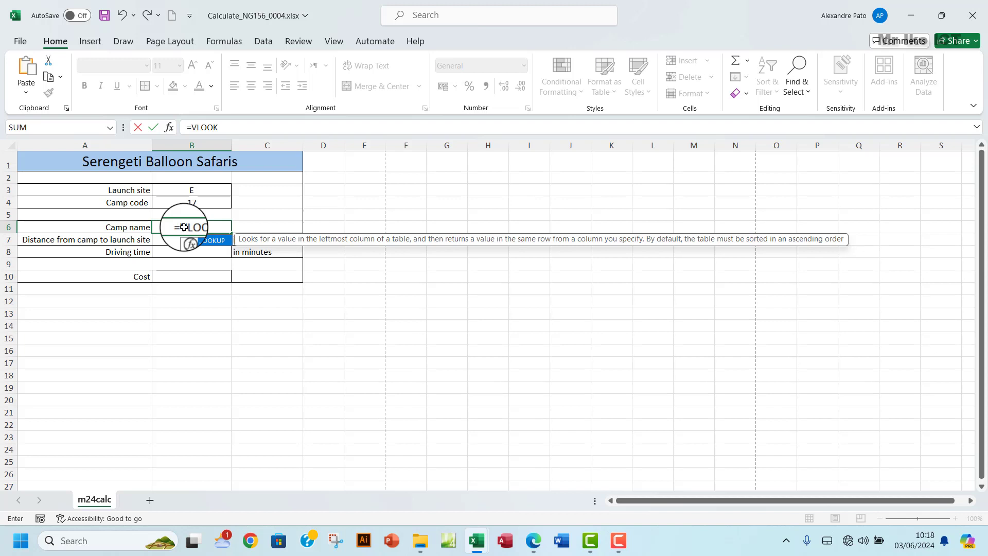
double_click(203, 240)
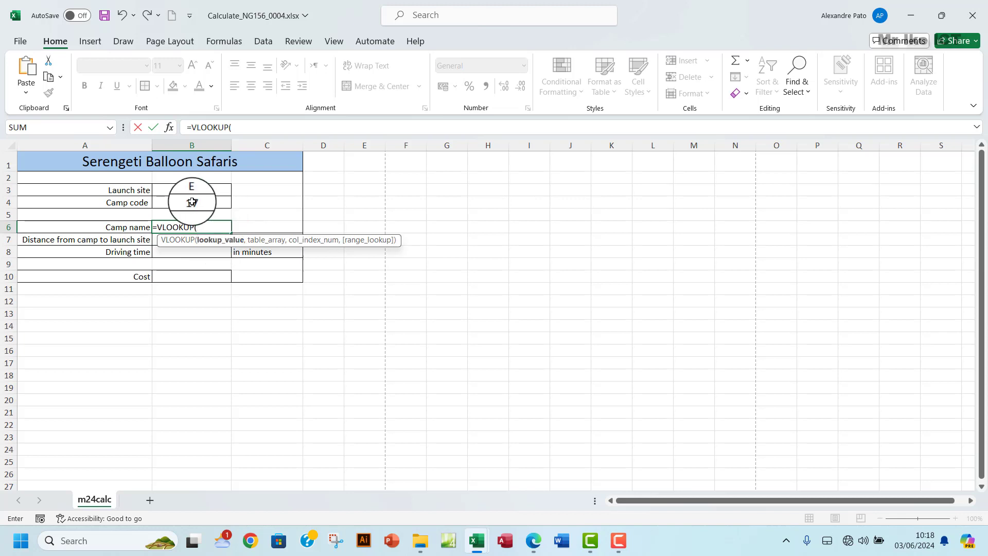
left_click(533, 540)
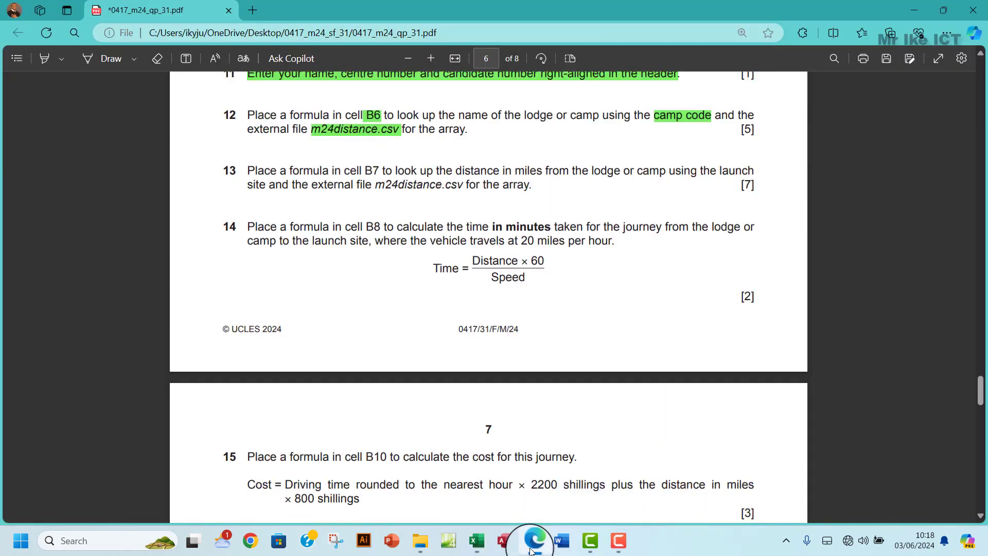
left_click(533, 540)
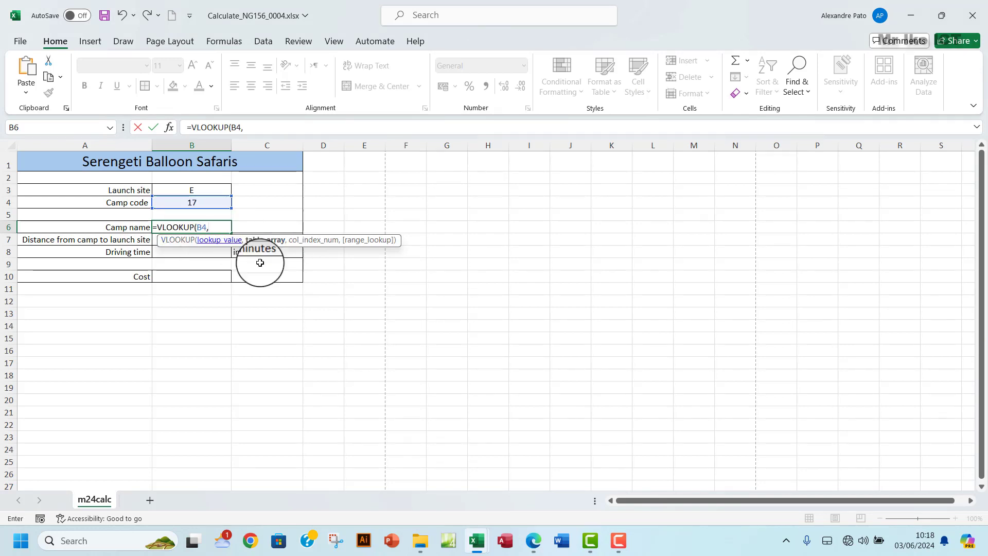
- Complete it with lookup range $A$4:$B$27 from m24distance.csv, column 2 and FALSE
mouse_move(477, 540)
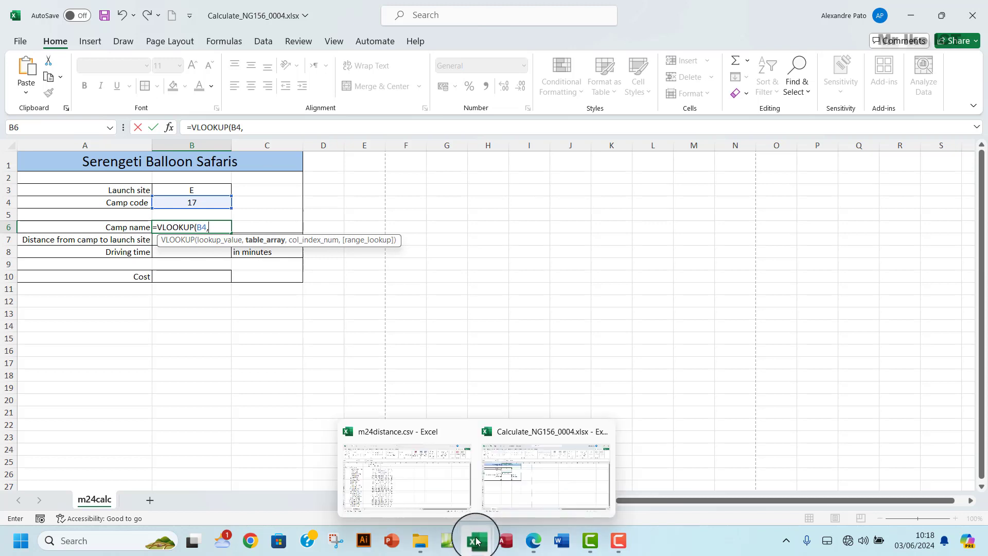
left_click(363, 456)
left_click_drag(35, 194, 137, 451)
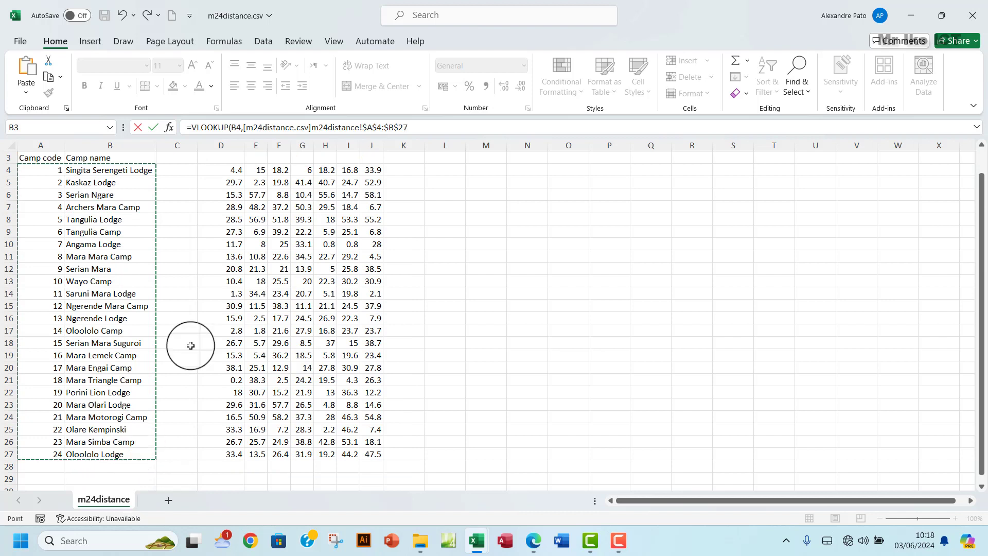
left_click(442, 128)
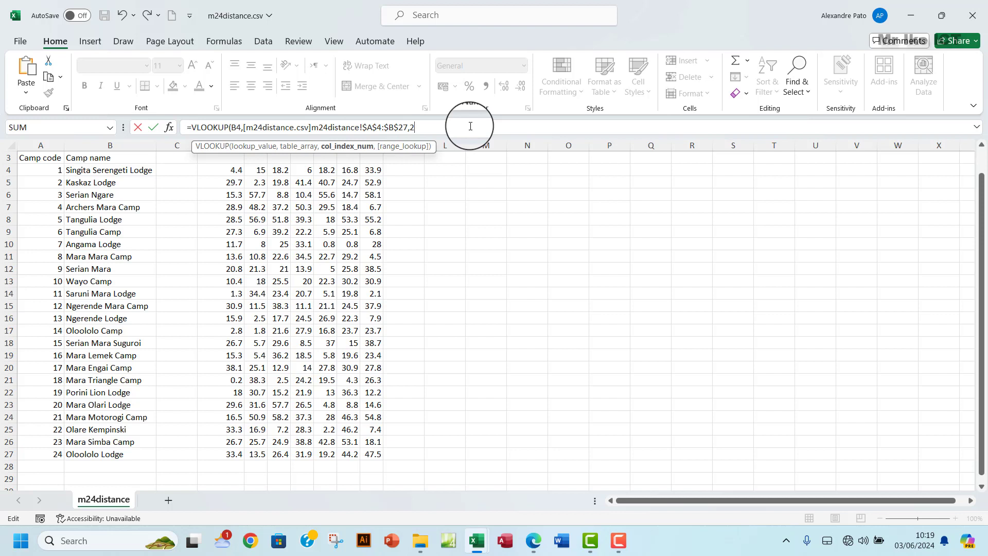
type(",")
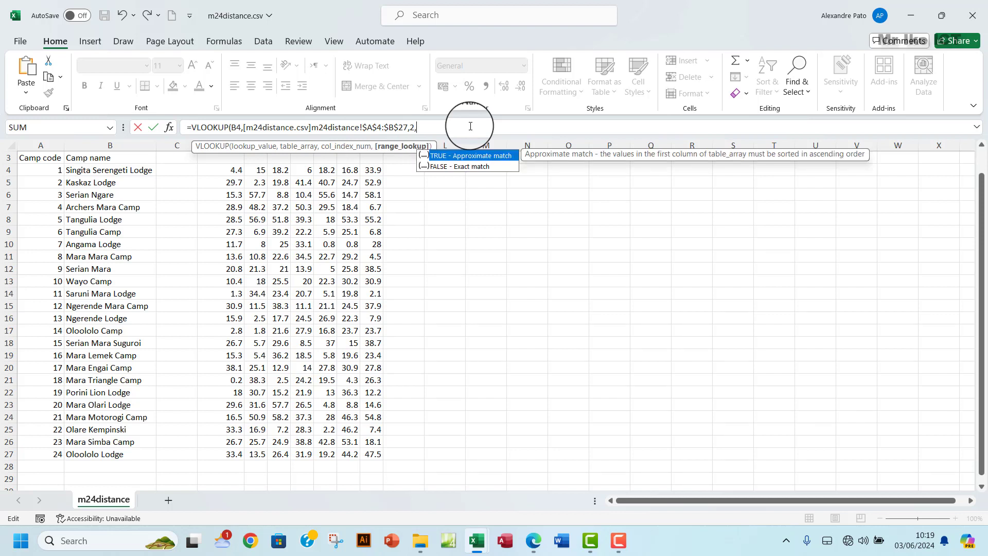
double_click(472, 166)
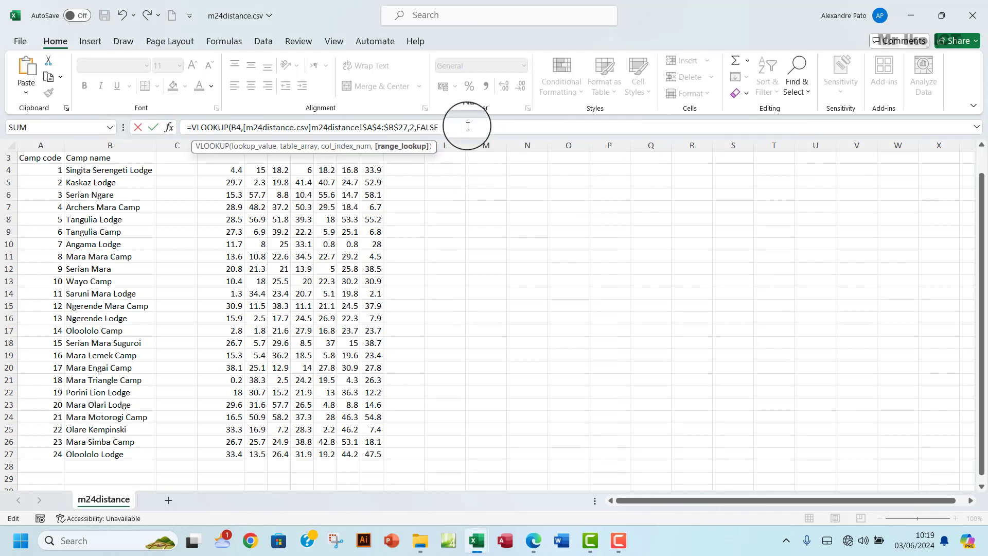
type(")")
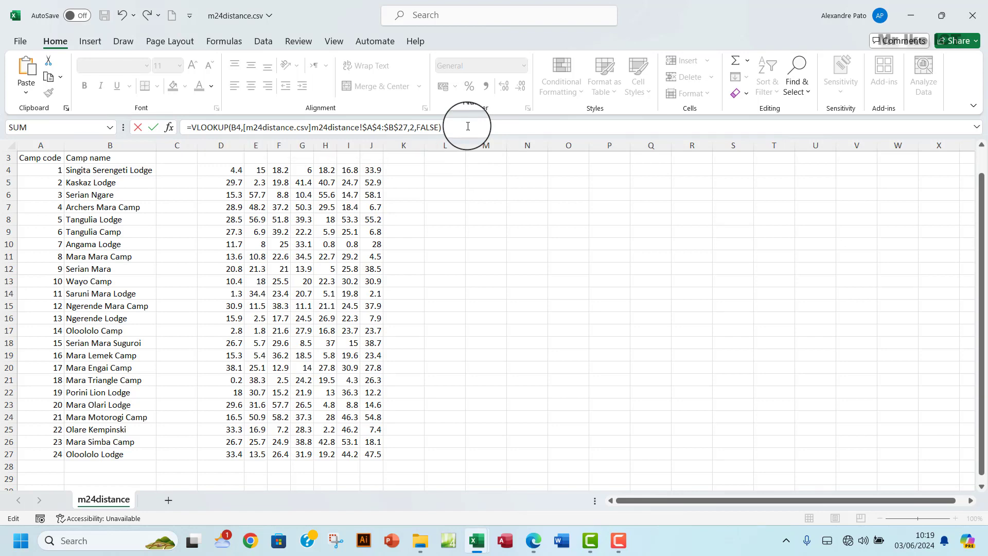
key("Return")
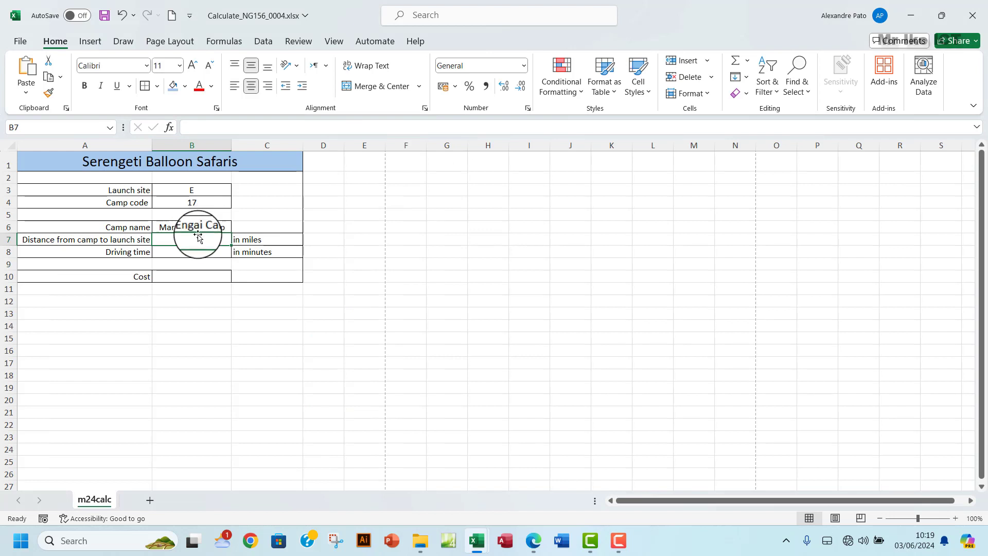
- Review the B6 lookup formula, the camp code in B4 and the launch site label
left_click(203, 227)
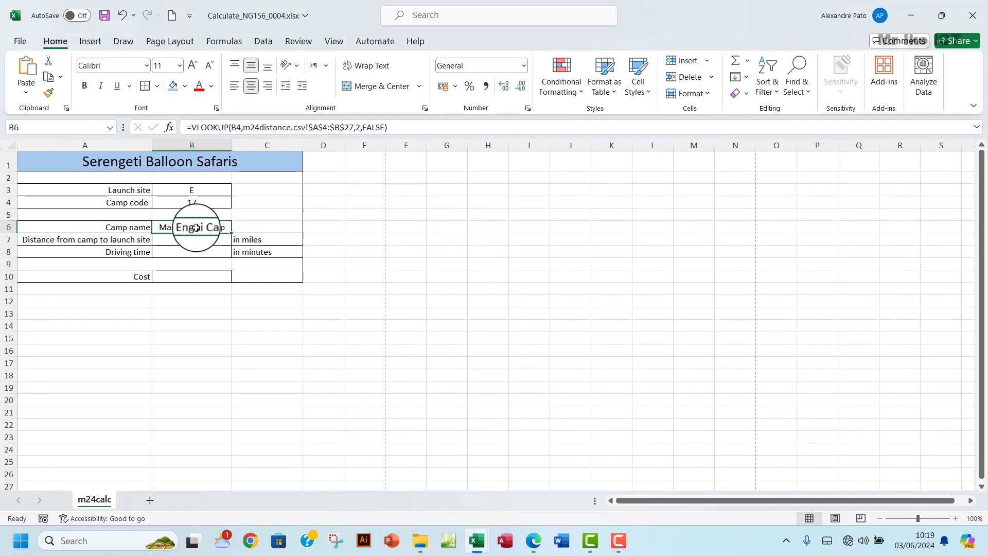
left_click(168, 205)
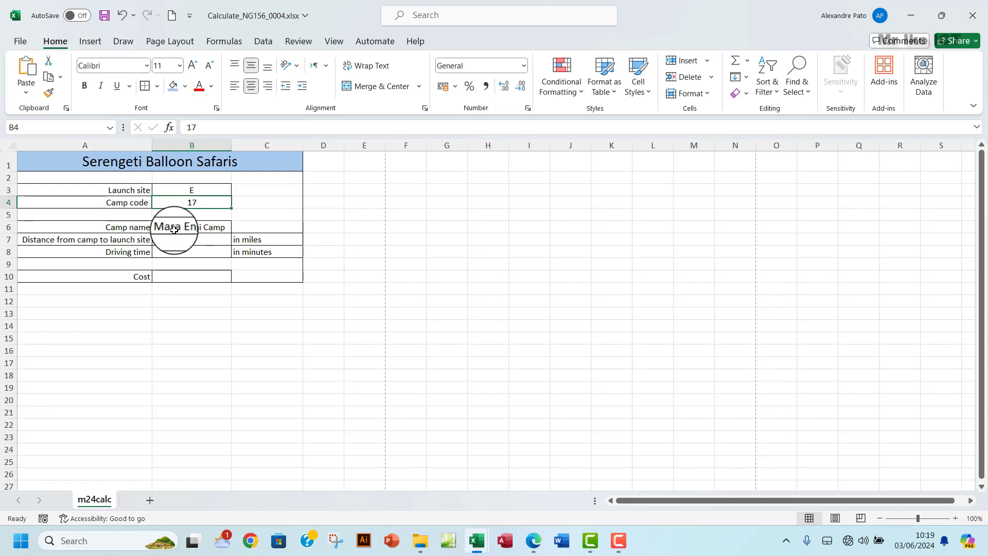
left_click(149, 192)
mouse_move(157, 191)
left_mouse_down()
mouse_move(129, 190)
mouse_move(180, 191)
left_mouse_up()
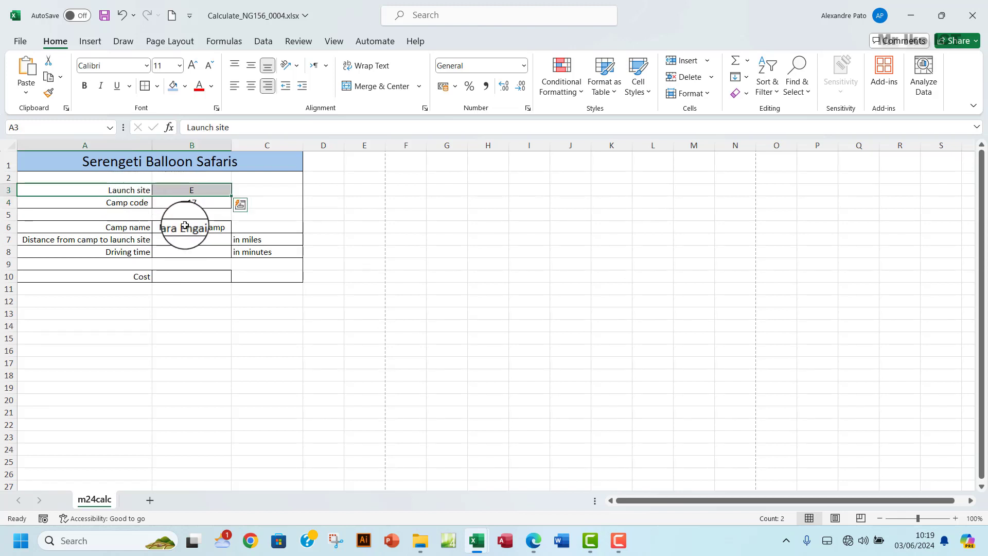
left_click(166, 204)
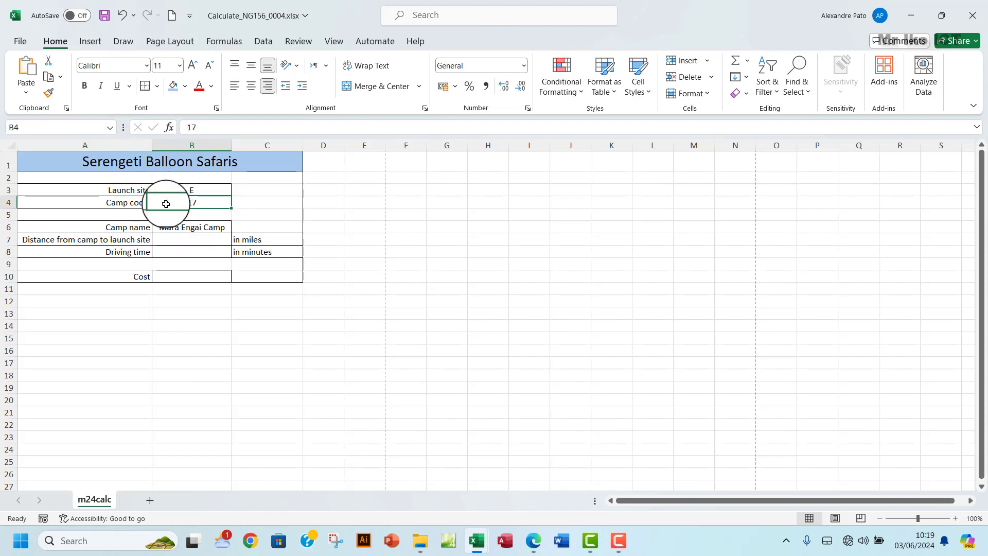
left_click(183, 228)
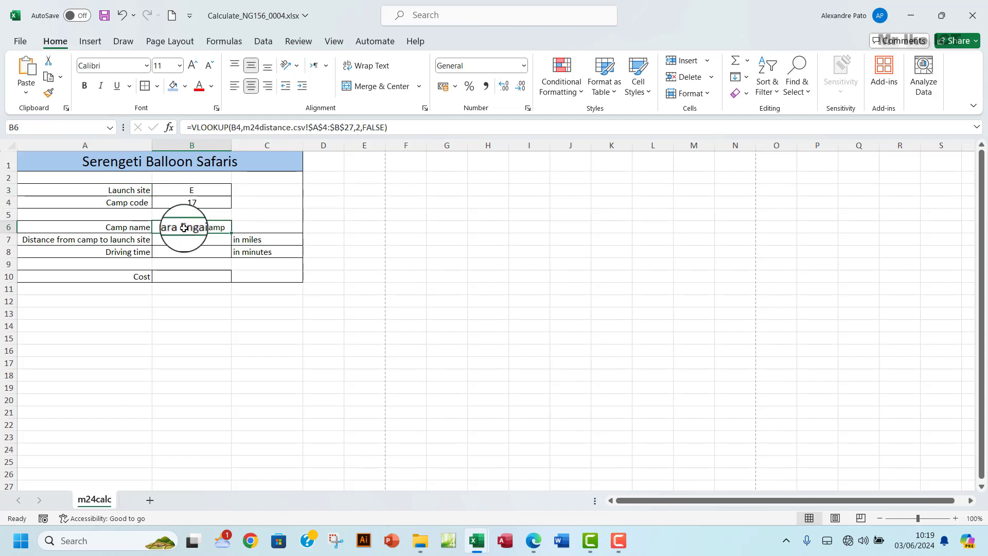
left_click(192, 203)
- Check camp code 17's row and Serian Mara's code 9 in m24distance.csv
mouse_move(477, 539)
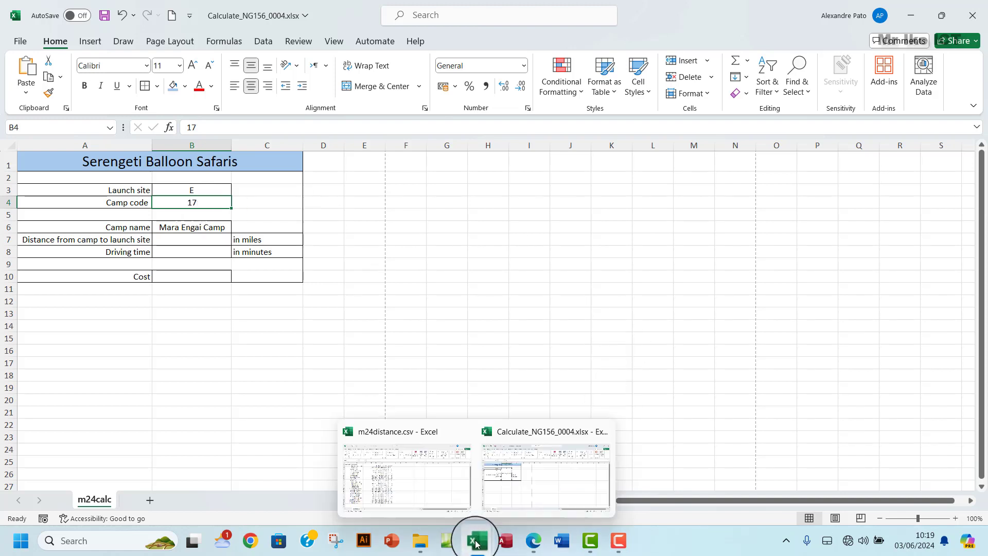
left_click(411, 508)
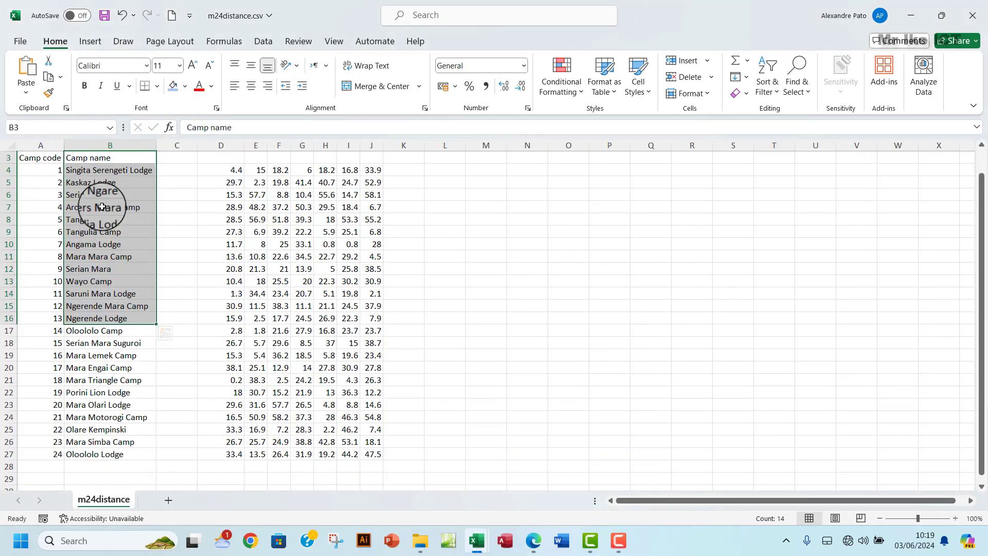
left_click(115, 257)
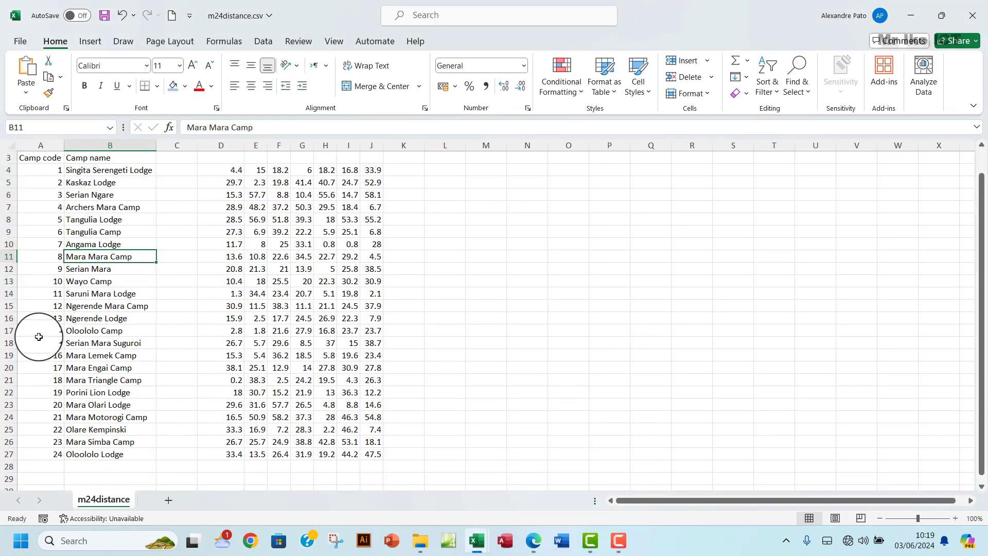
left_click(8, 367)
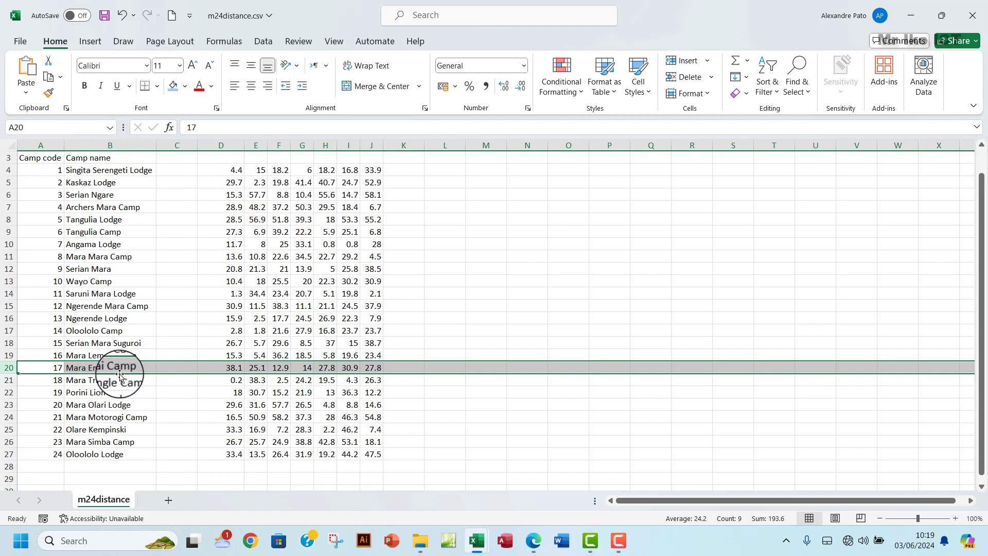
left_click(58, 371)
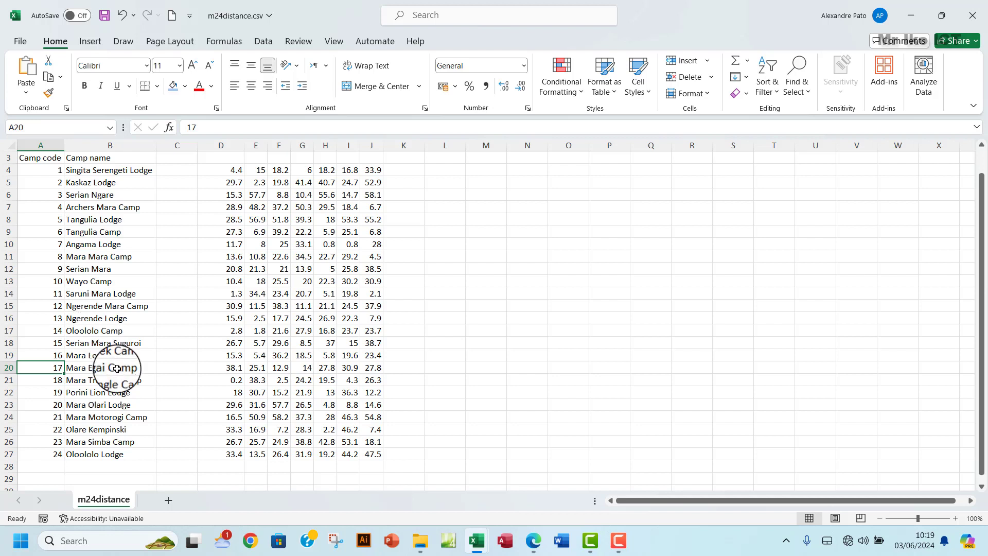
left_click(88, 273)
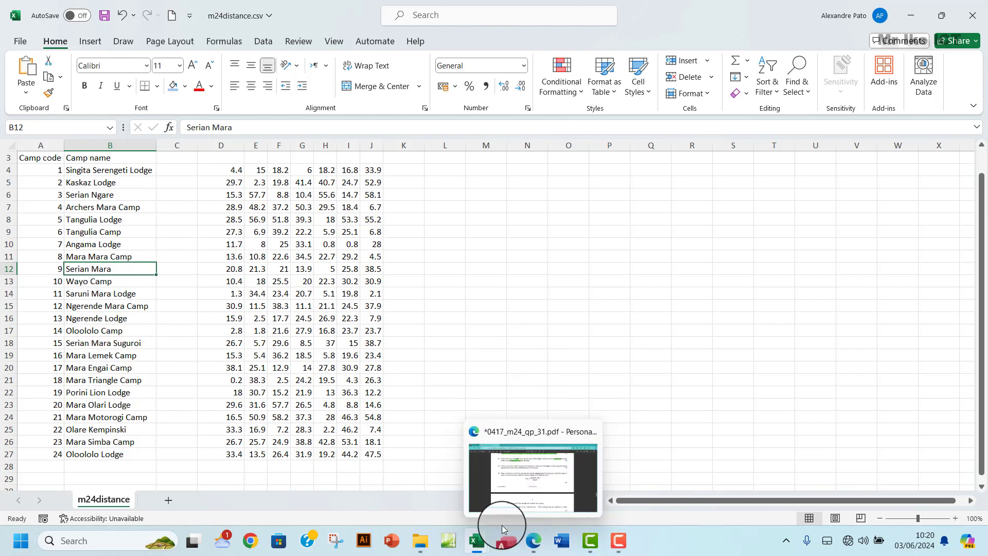
mouse_move(475, 537)
left_click(529, 471)
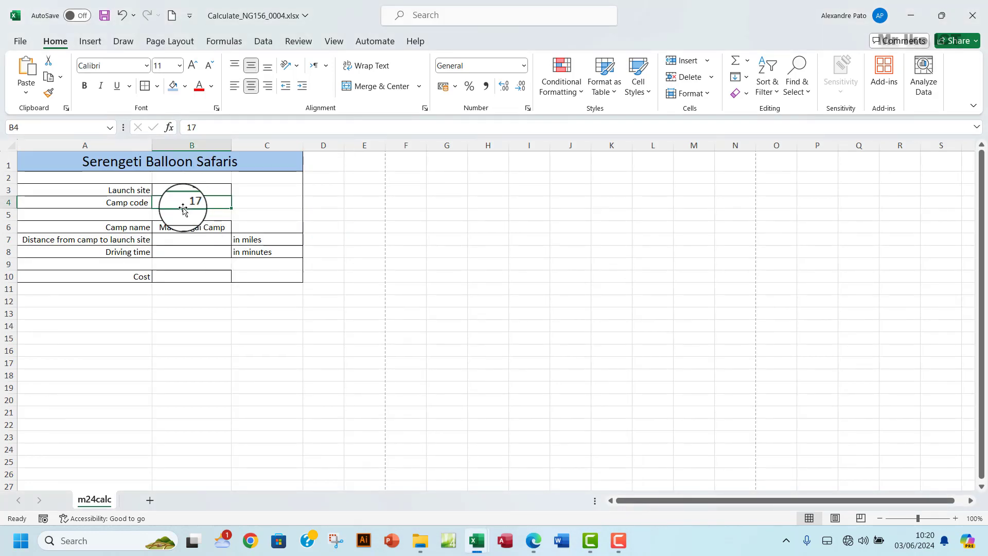
- Test the lookup by entering camp code 9, then 17, in B4
type("9")
left_click(198, 240)
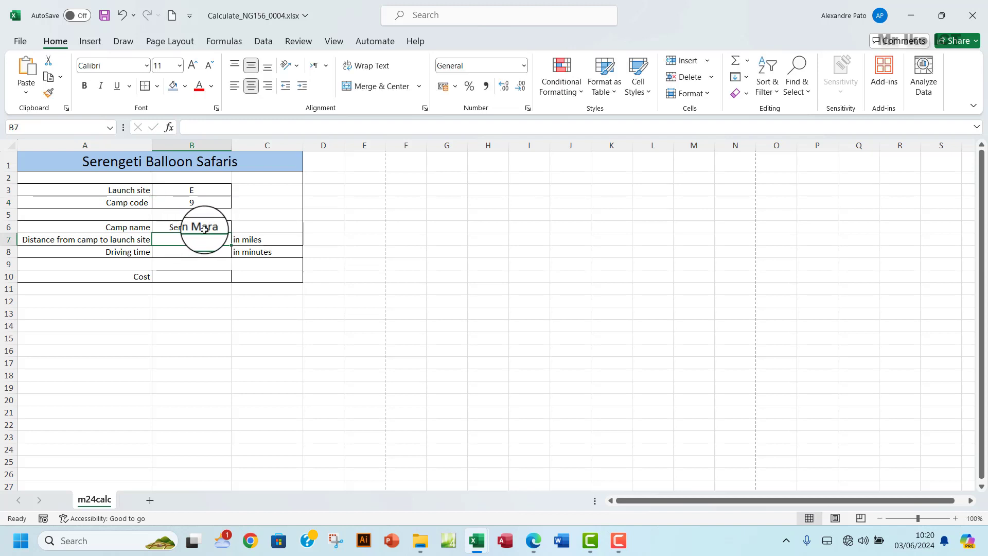
left_click(197, 203)
type("1")
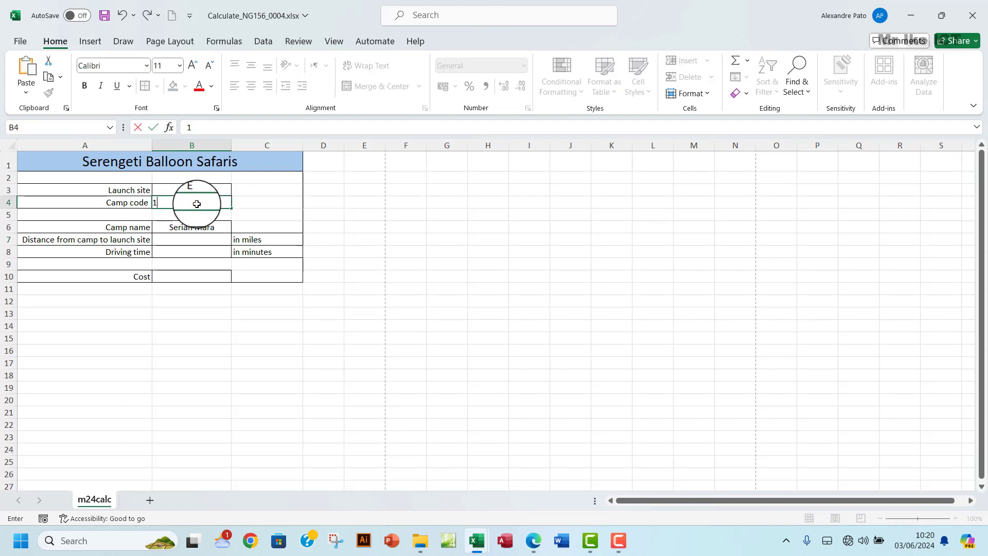
type("7")
left_click(195, 240)
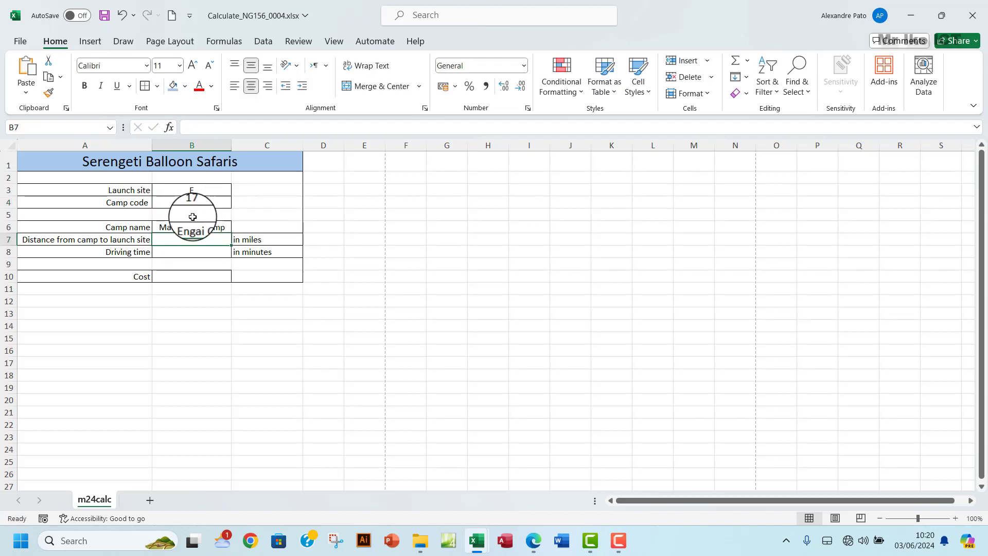
- Highlight B7 in question 13 in green, glancing at the Calculate workbook
left_click(535, 540)
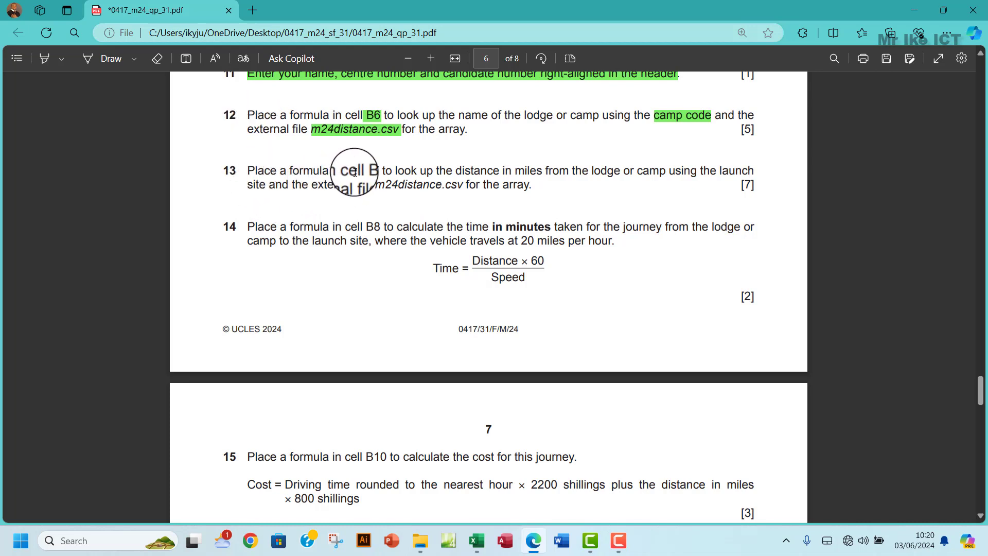
double_click(371, 171)
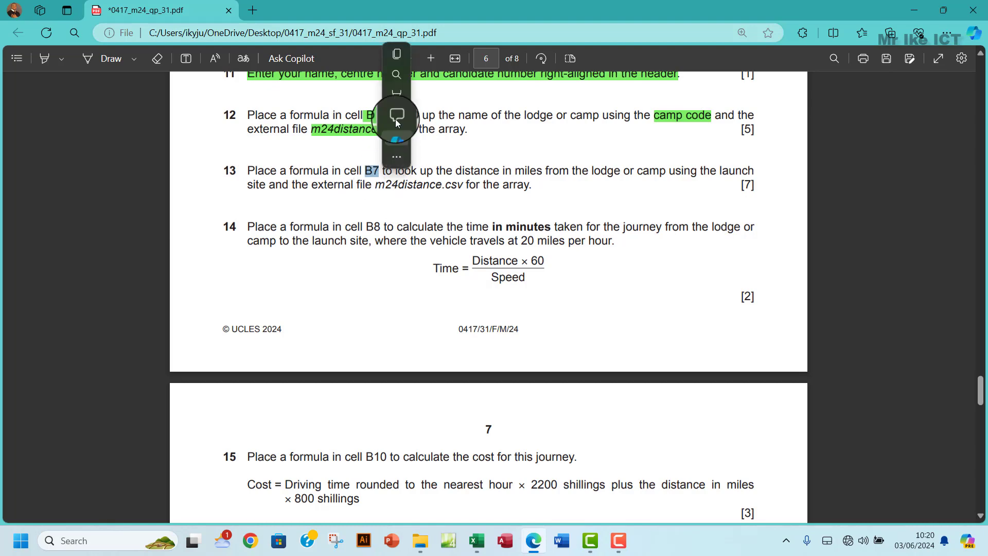
mouse_move(443, 94)
left_click(530, 115)
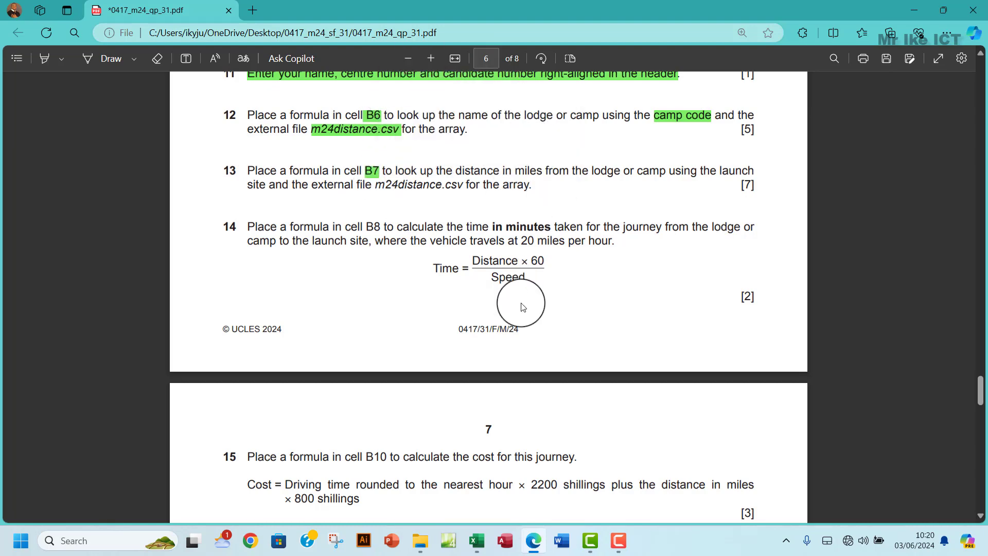
mouse_move(477, 540)
left_click(518, 490)
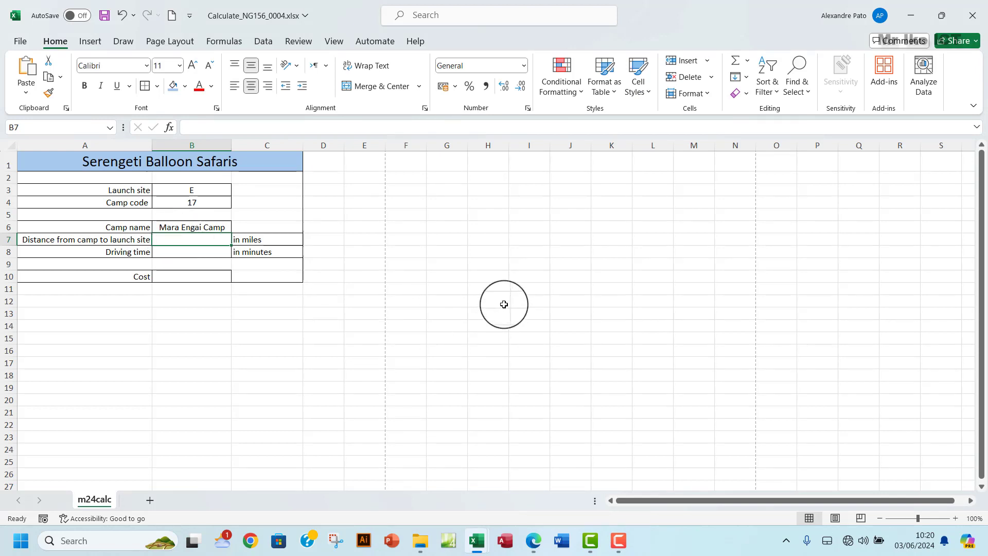
left_click(533, 540)
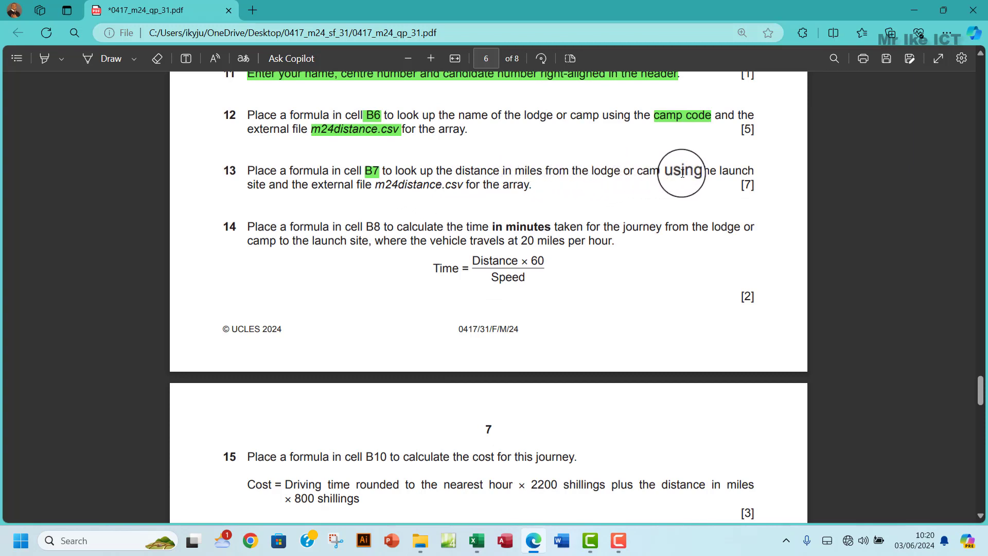
- Highlight 'launch site' and 'm24distance.csv' in question 13 in green
left_click_drag(732, 173, 269, 192)
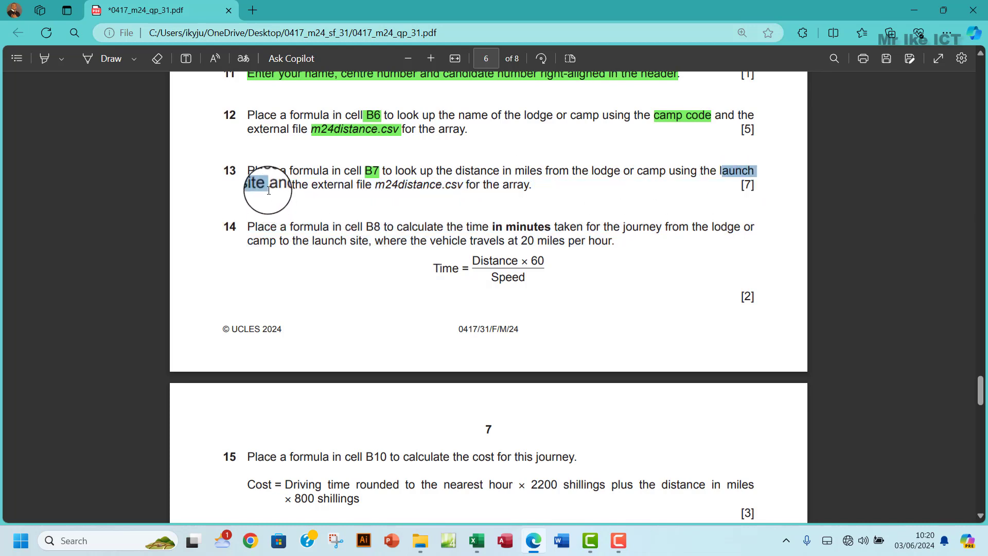
mouse_move(322, 103)
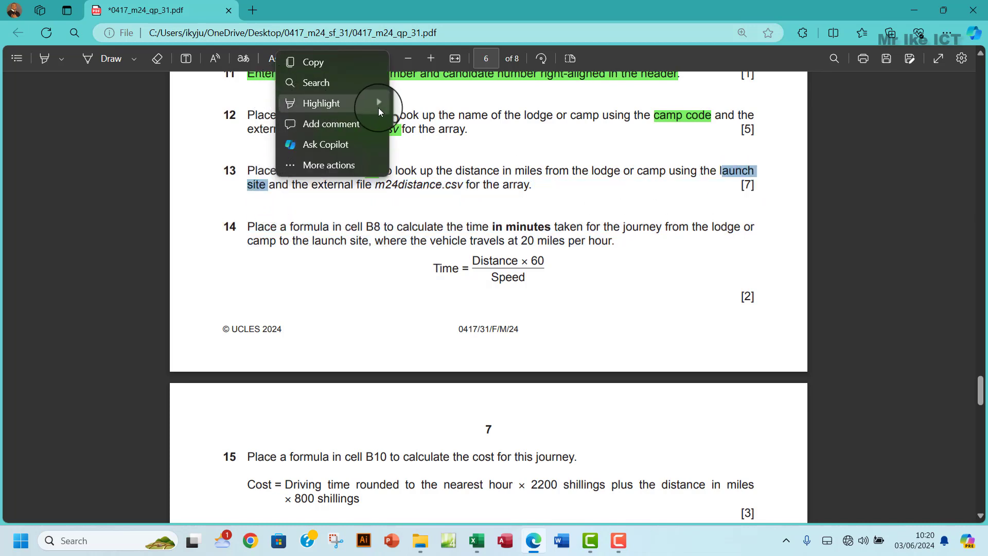
mouse_move(381, 107)
left_click(424, 129)
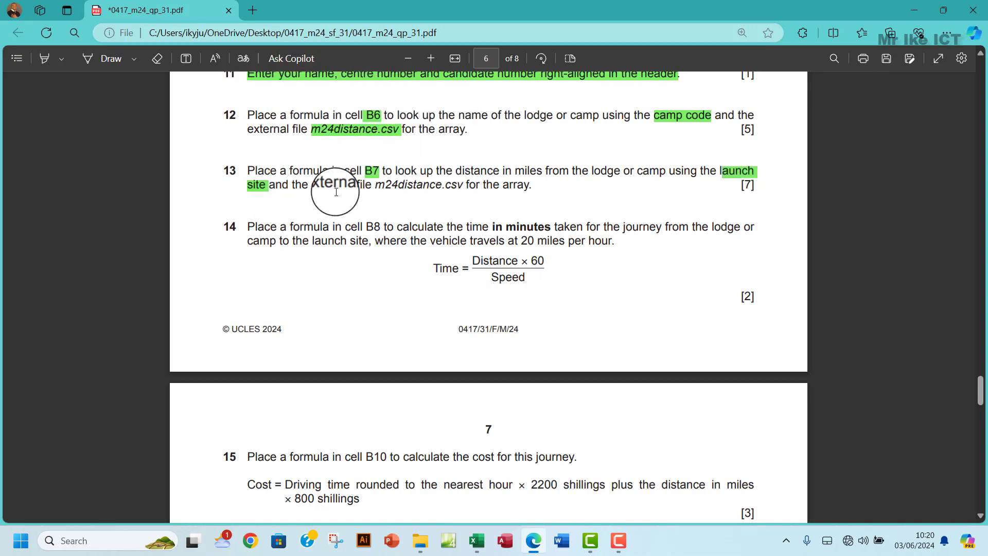
left_click_drag(375, 186, 430, 188)
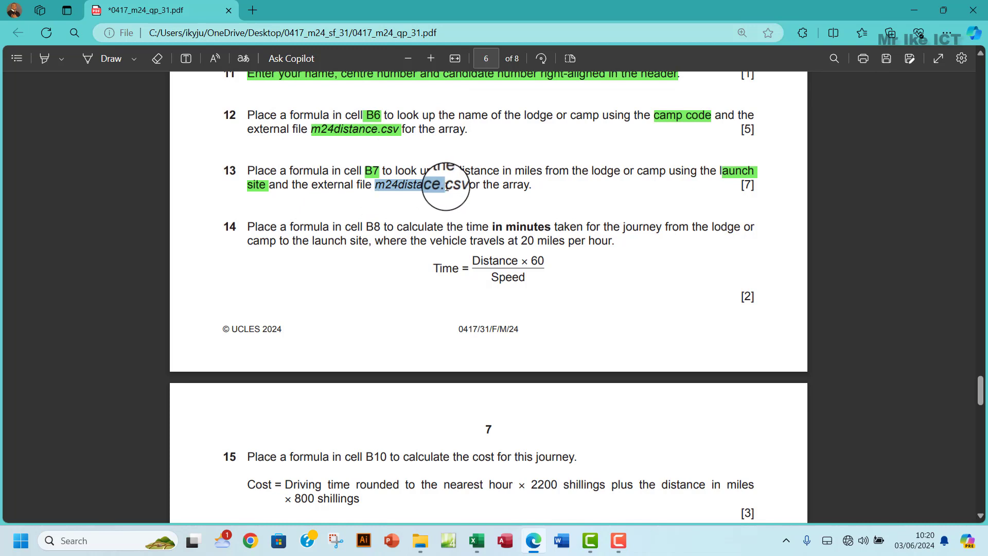
left_click_drag(453, 187, 462, 187)
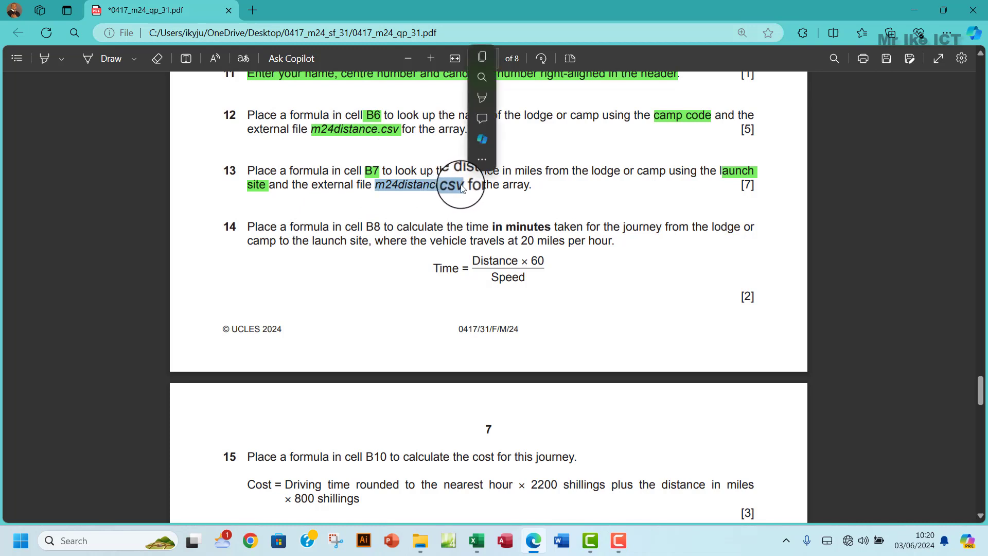
mouse_move(488, 100)
mouse_move(558, 96)
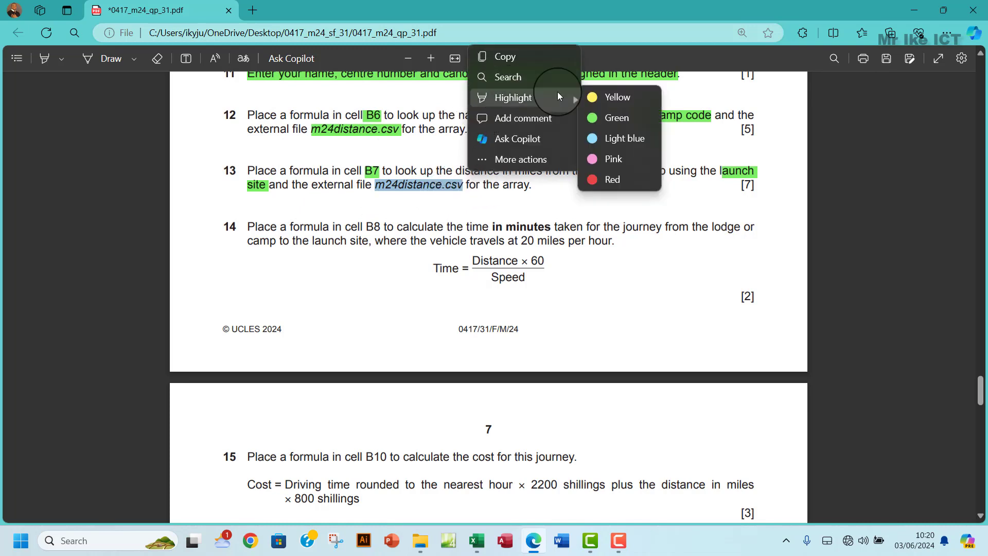
left_click(602, 116)
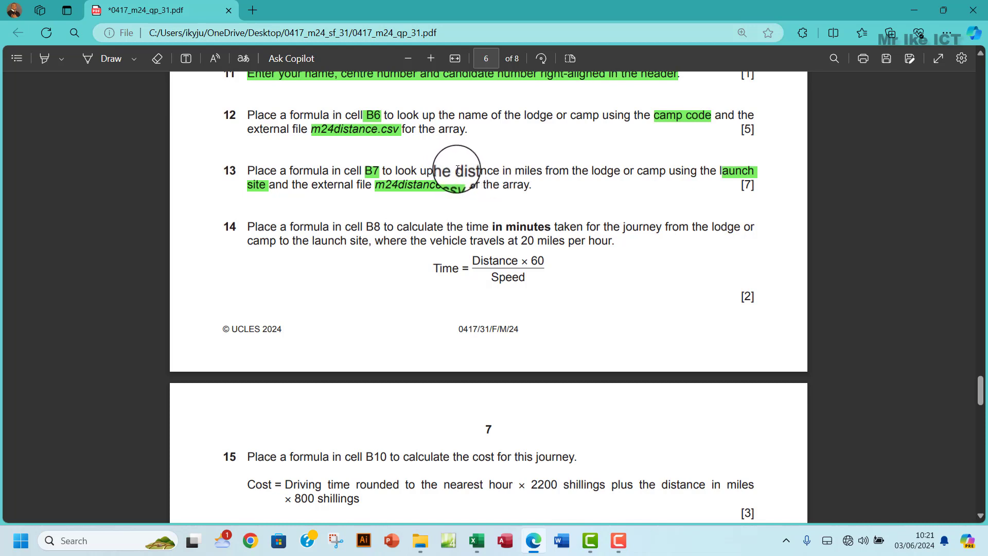
- Highlight 'distance in miles' in green
left_click_drag(457, 169, 536, 168)
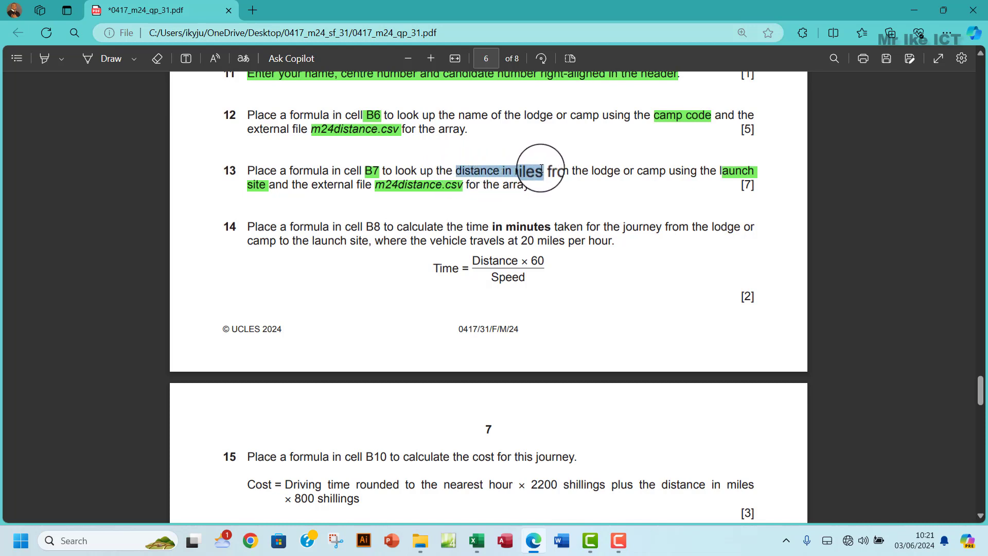
mouse_move(567, 94)
mouse_move(653, 100)
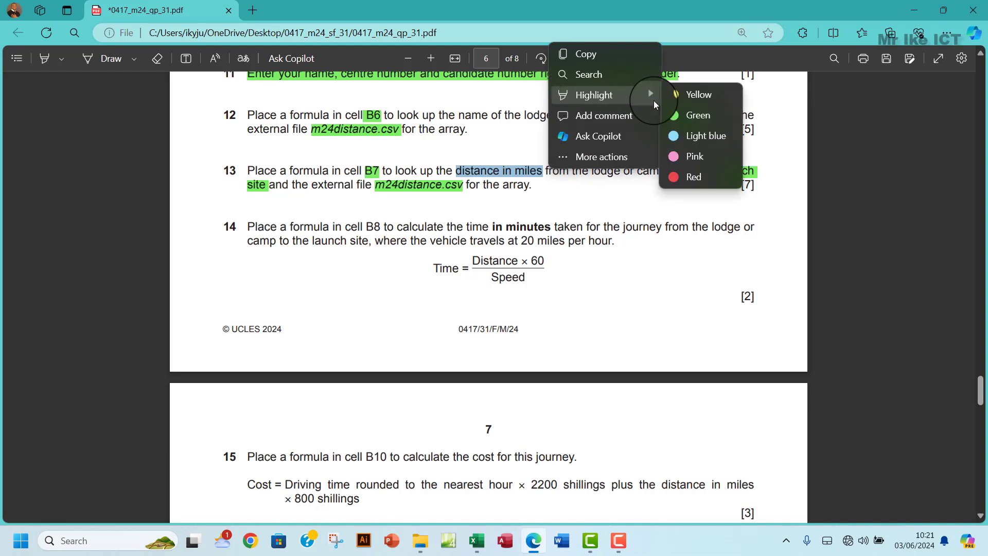
left_click(689, 117)
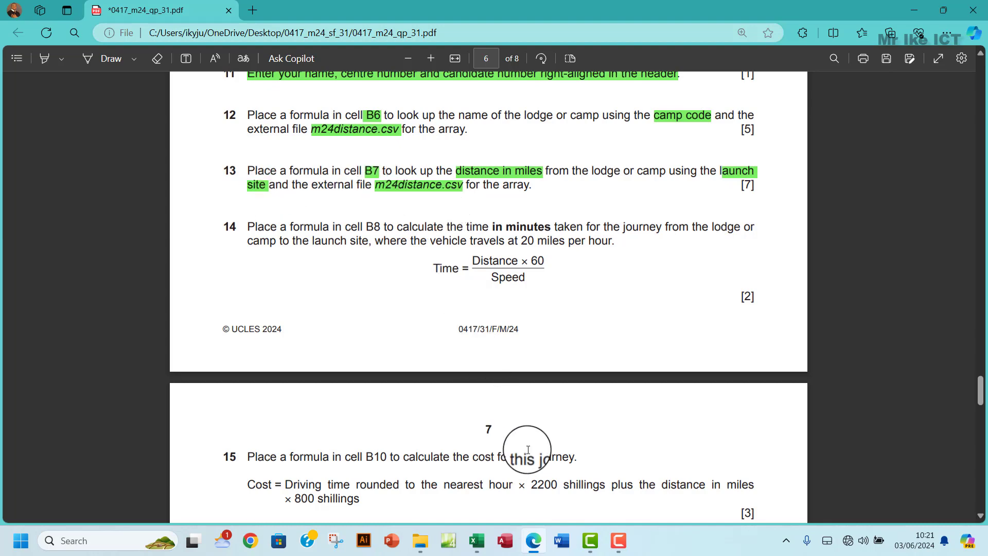
- Select columns E and H, launch site E's distances, in m24distance.csv
mouse_move(477, 543)
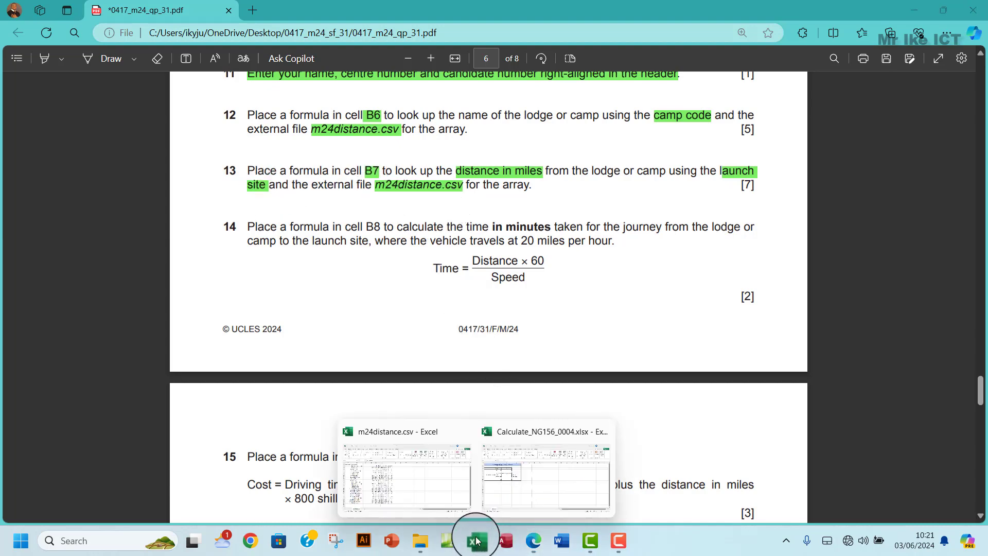
left_click(509, 489)
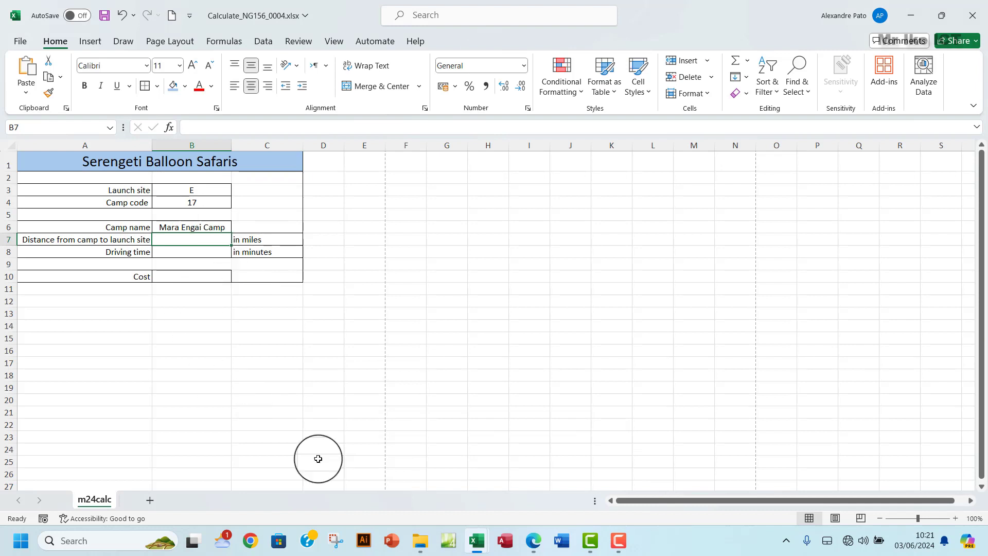
mouse_move(477, 549)
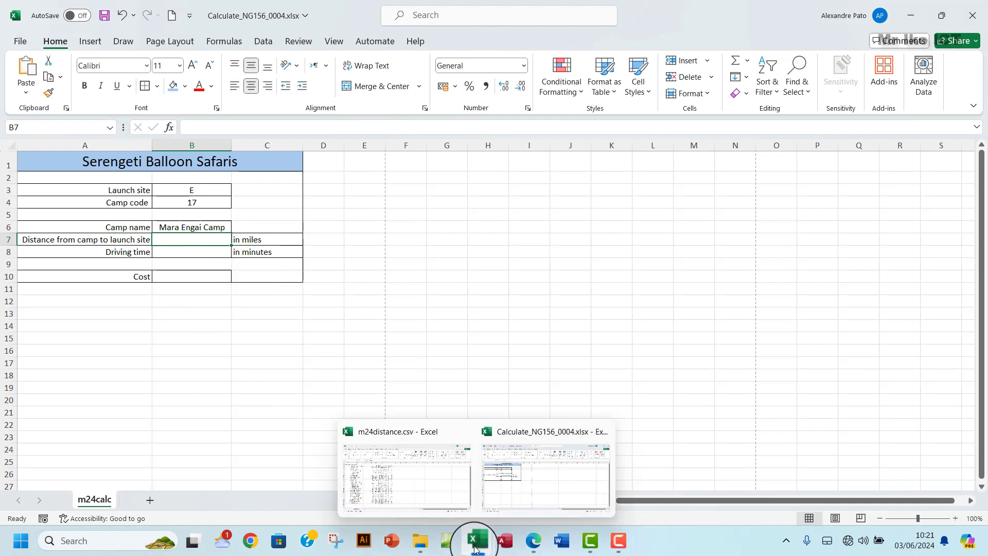
left_click(410, 477)
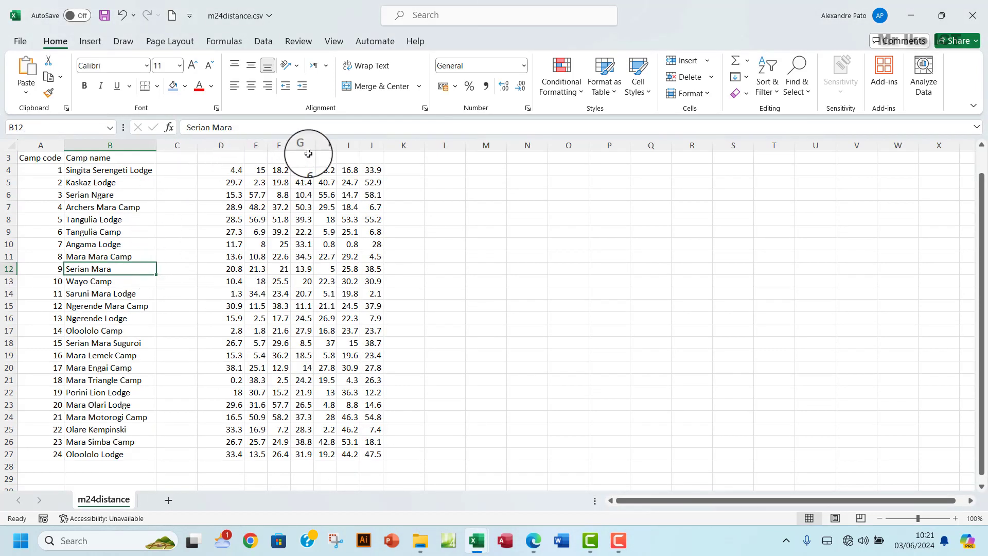
left_click(255, 145)
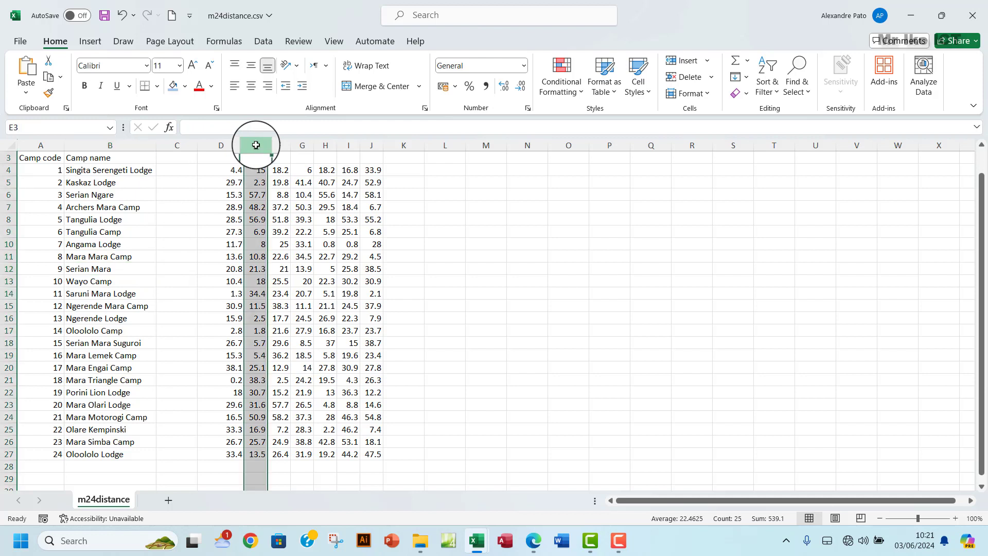
scroll(260, 208, "up", 1)
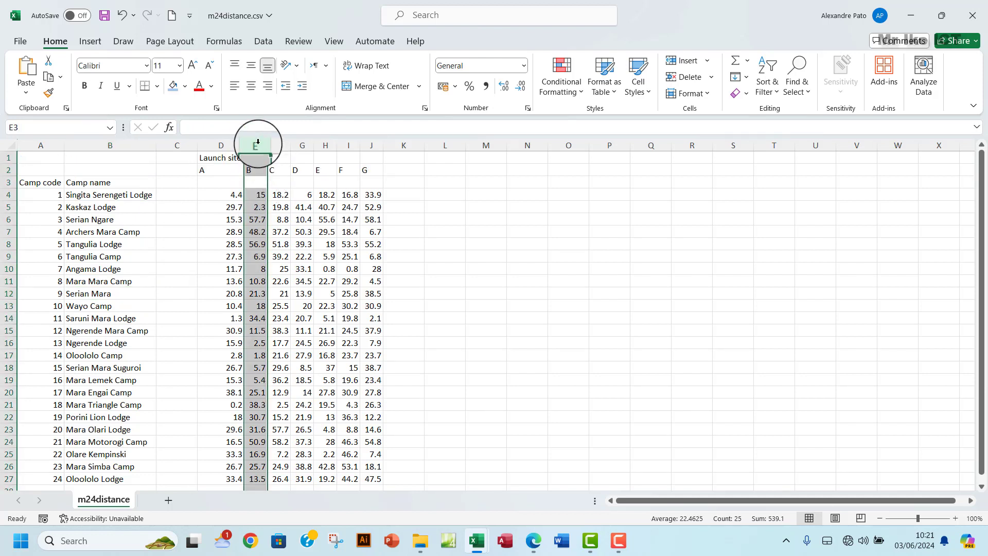
left_click(326, 144)
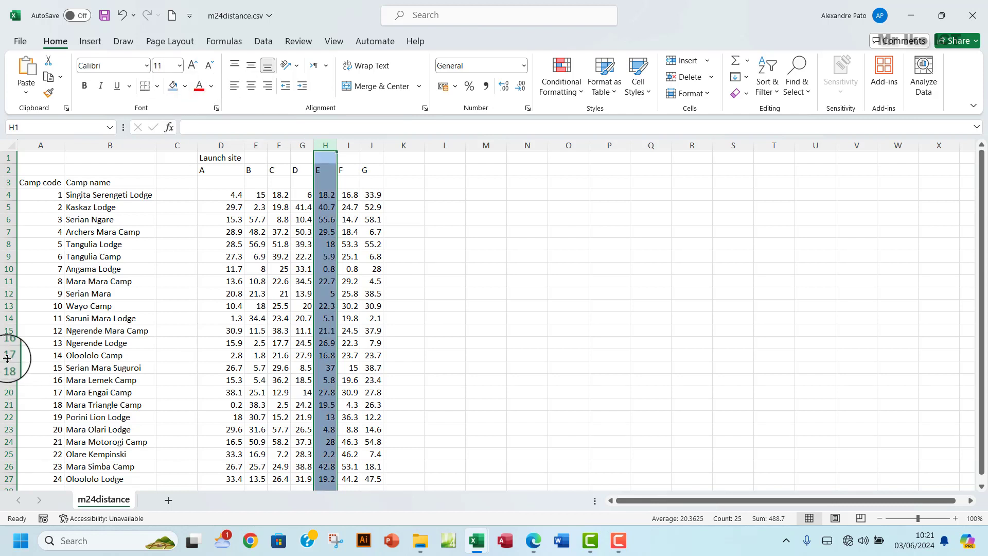
- Fill row 20, Mara Engai Camp (code 17), light orange
left_click(4, 394)
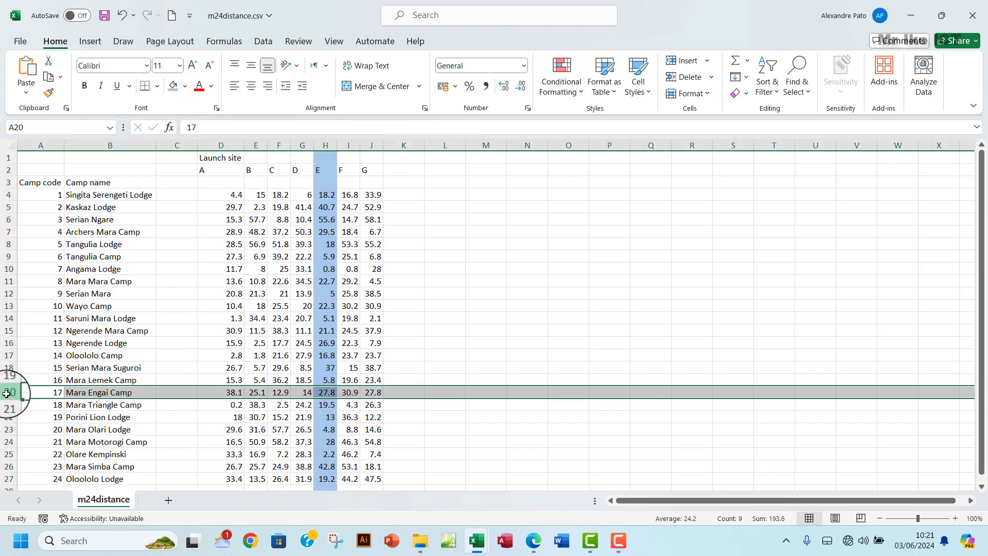
left_click(188, 85)
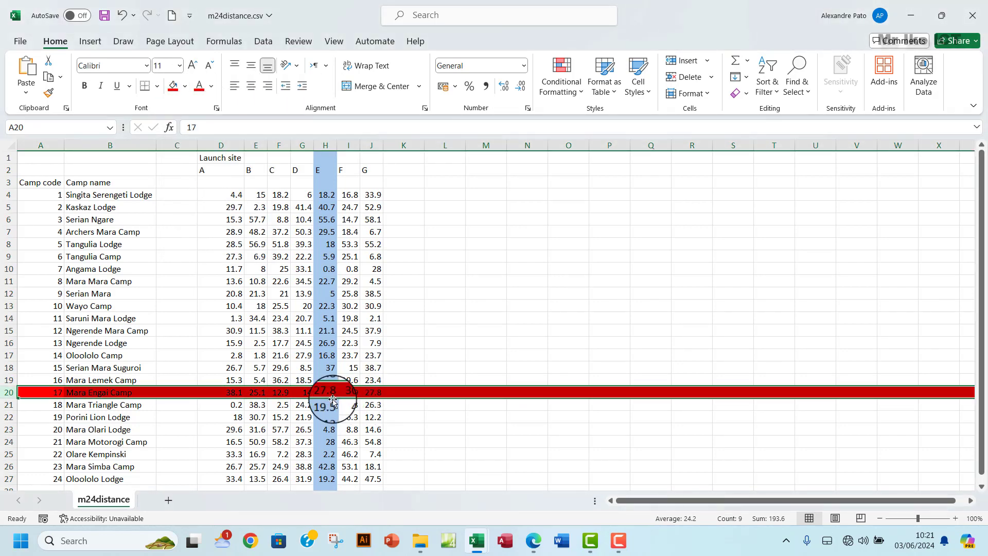
left_click(185, 87)
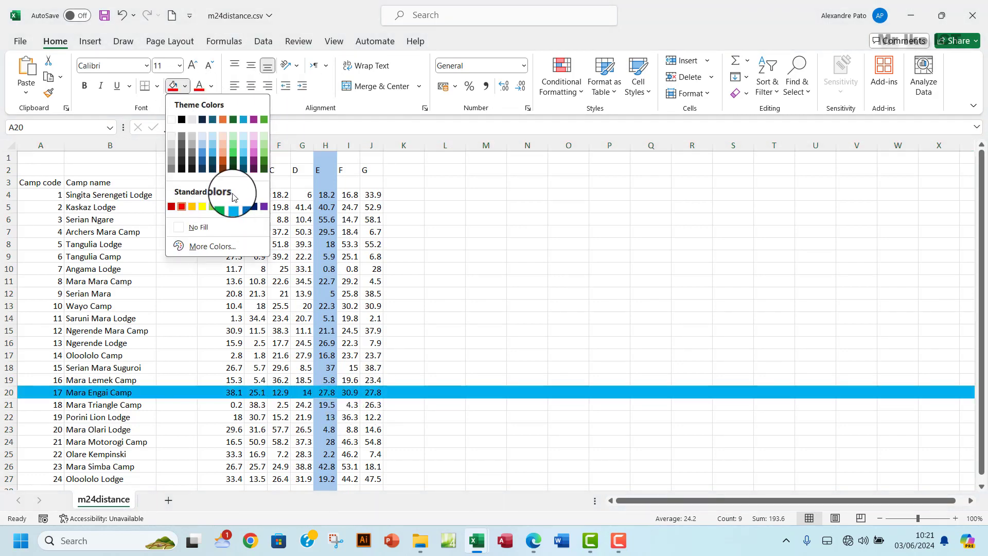
left_click(223, 136)
left_click(324, 394)
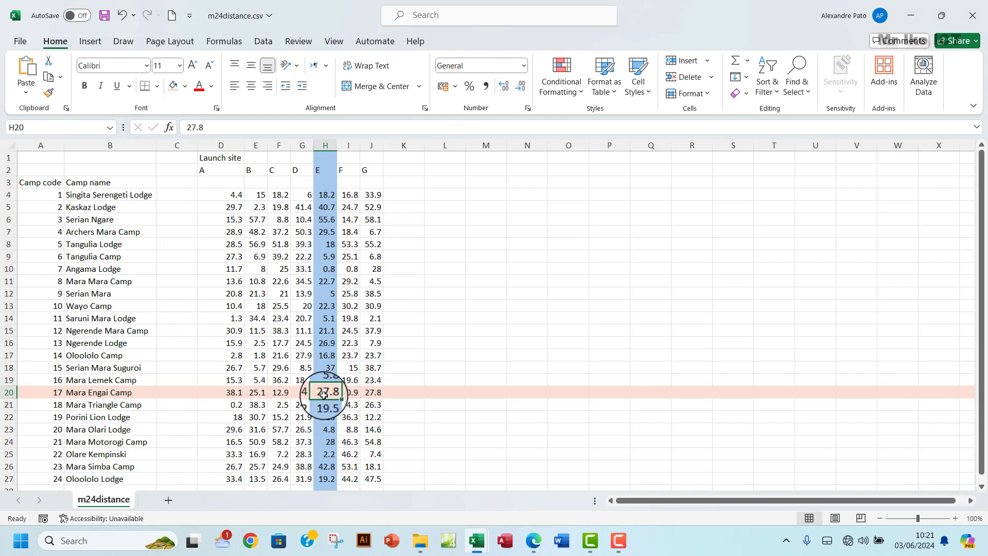
left_click(325, 169)
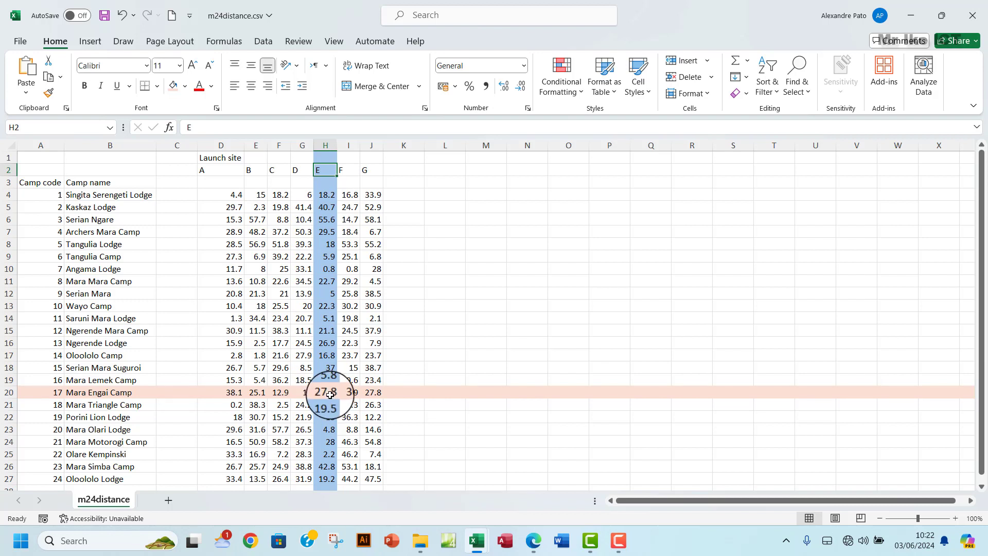
left_click(7, 392)
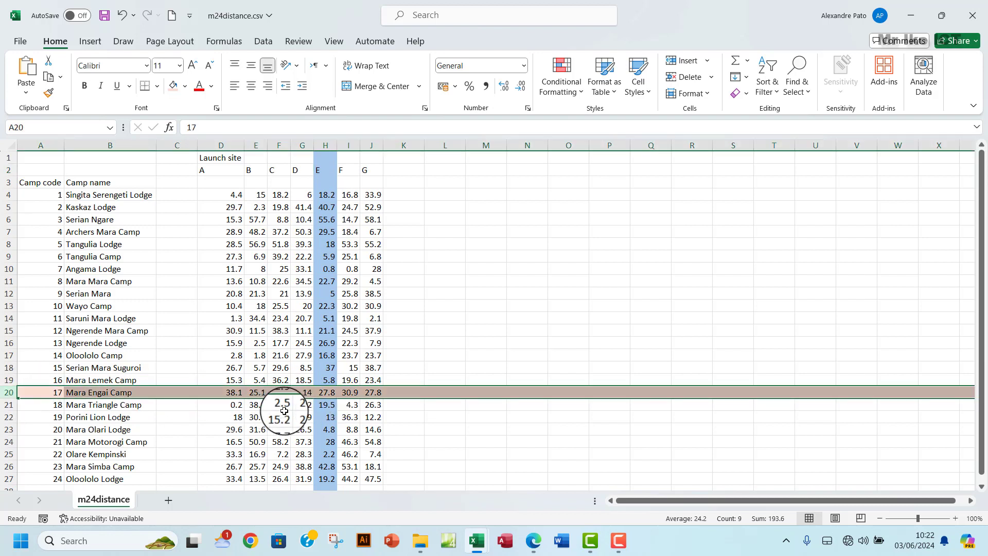
left_click(329, 395)
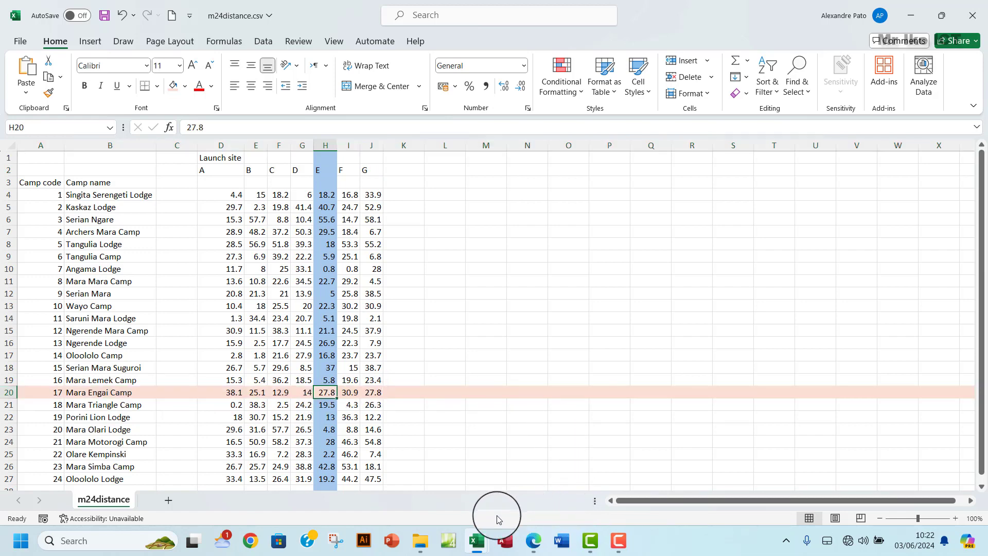
mouse_move(476, 540)
left_click(513, 489)
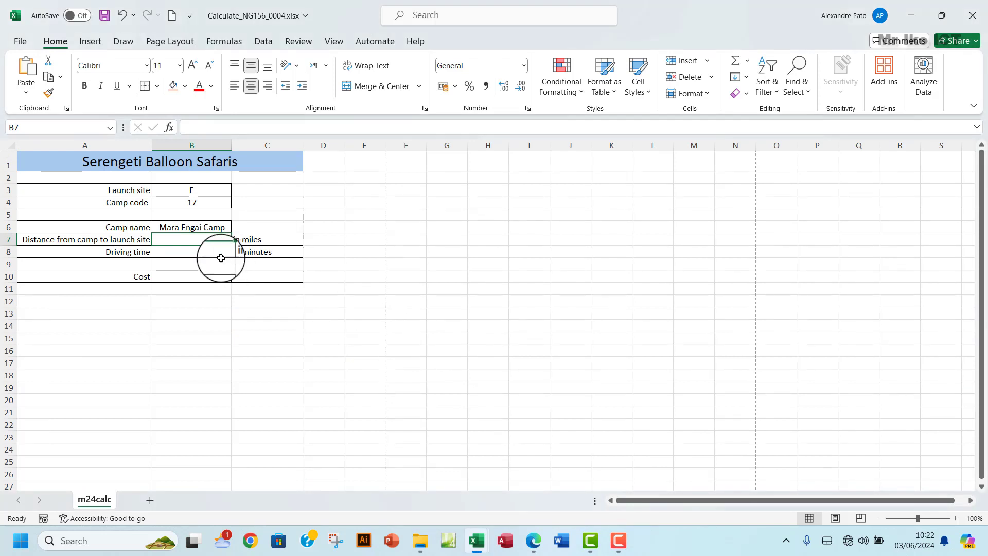
- Review the launch site distance table down to camp 17 in m24distance.csv
left_click(193, 245)
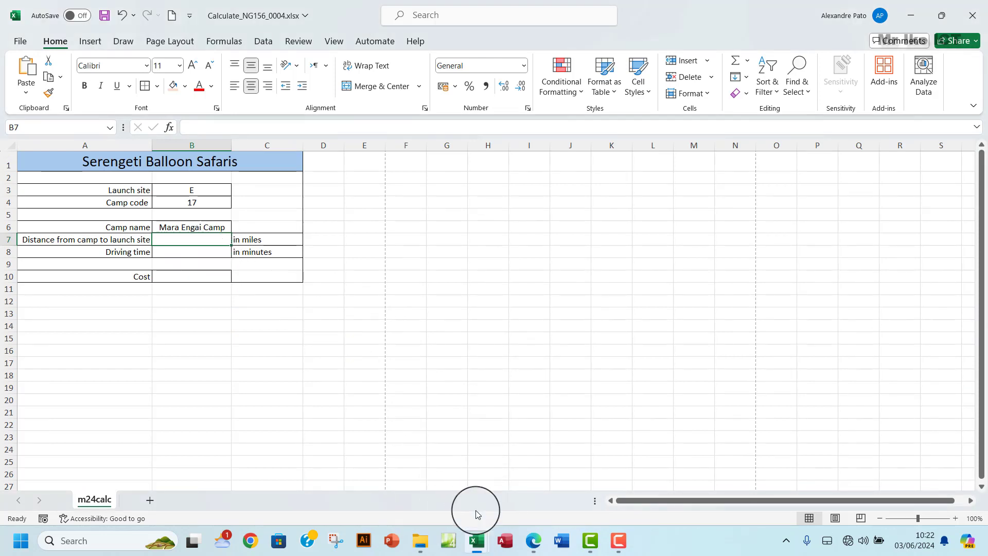
mouse_move(481, 545)
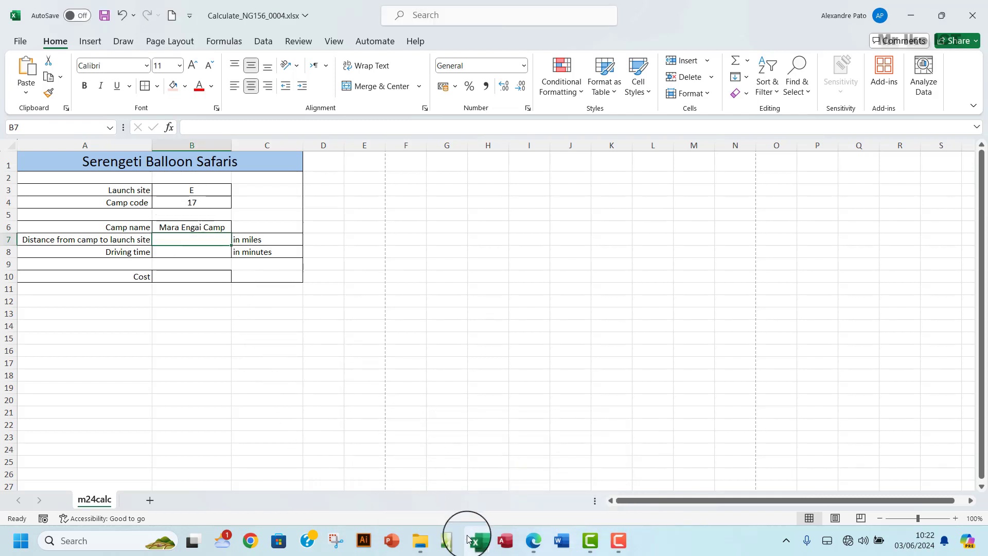
left_click(413, 492)
left_click_drag(210, 170, 367, 392)
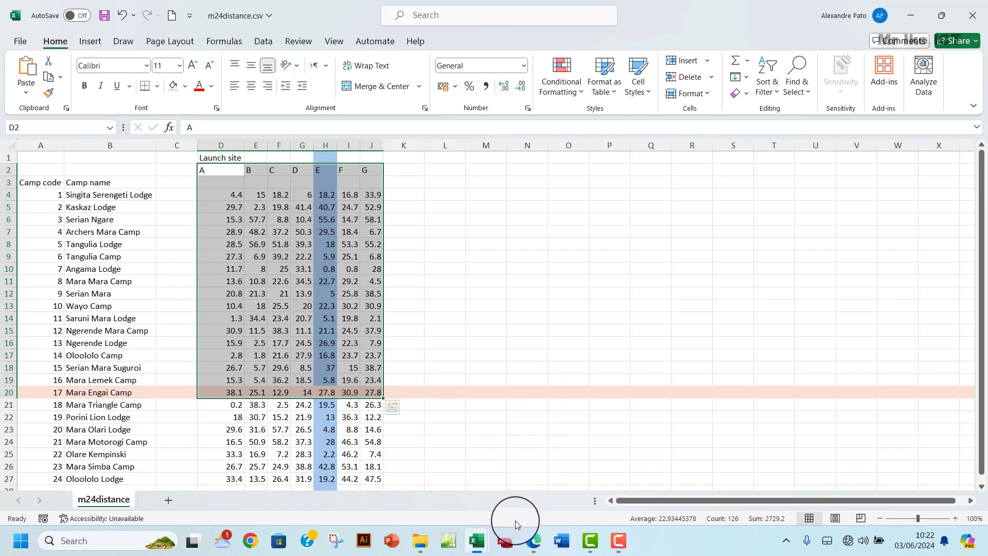
mouse_move(530, 545)
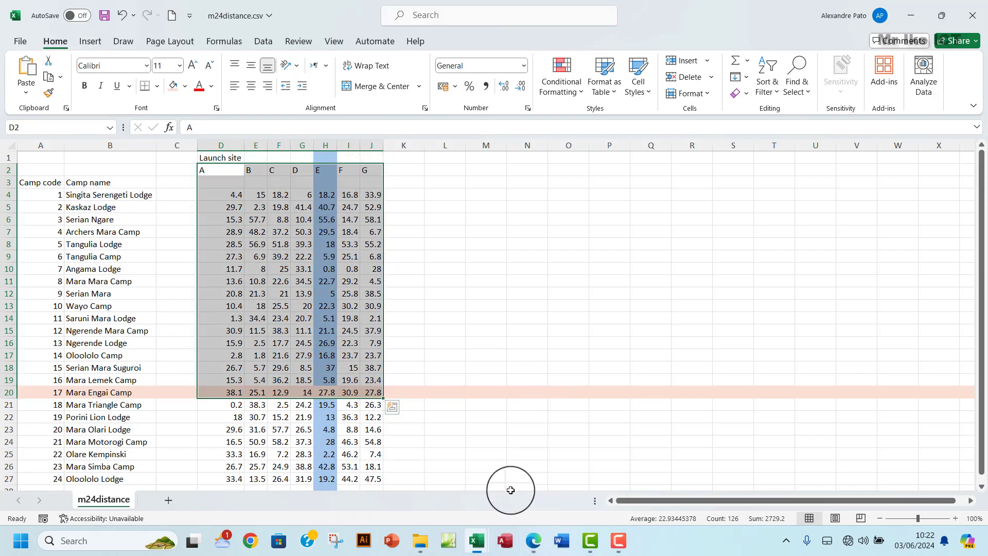
mouse_move(481, 550)
left_click(512, 474)
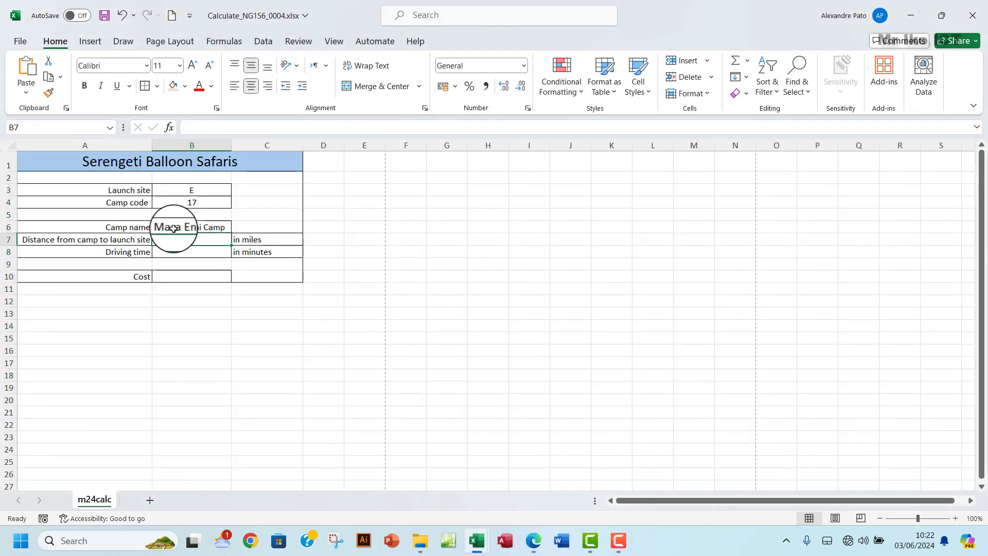
- In B7 begin =HLOOKUP(B3, using the launch site as lookup value
left_click(182, 245)
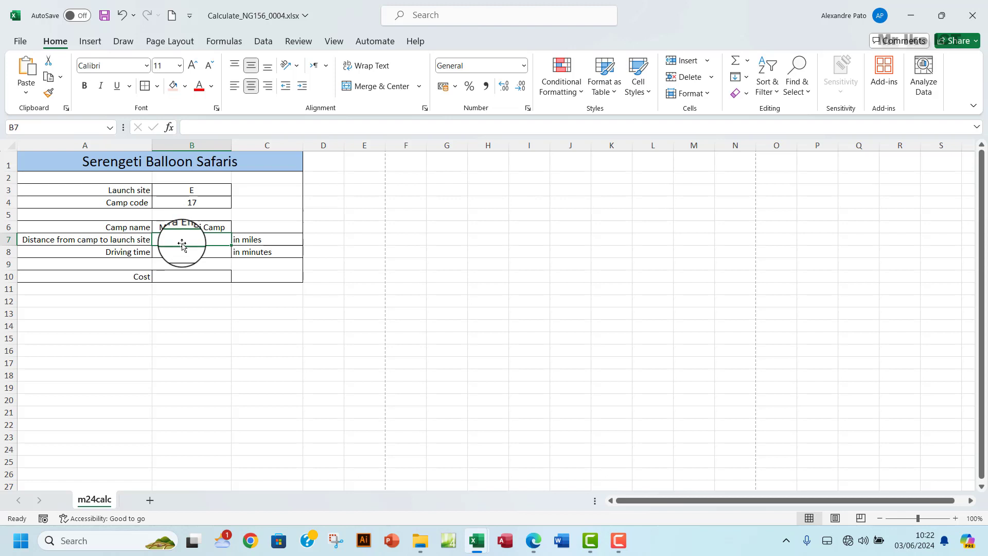
type("=")
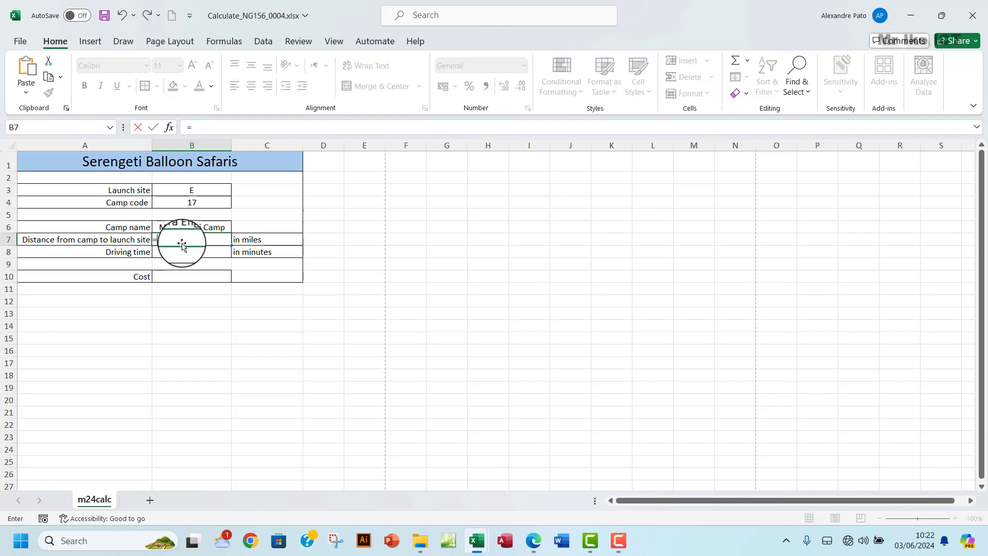
type("H")
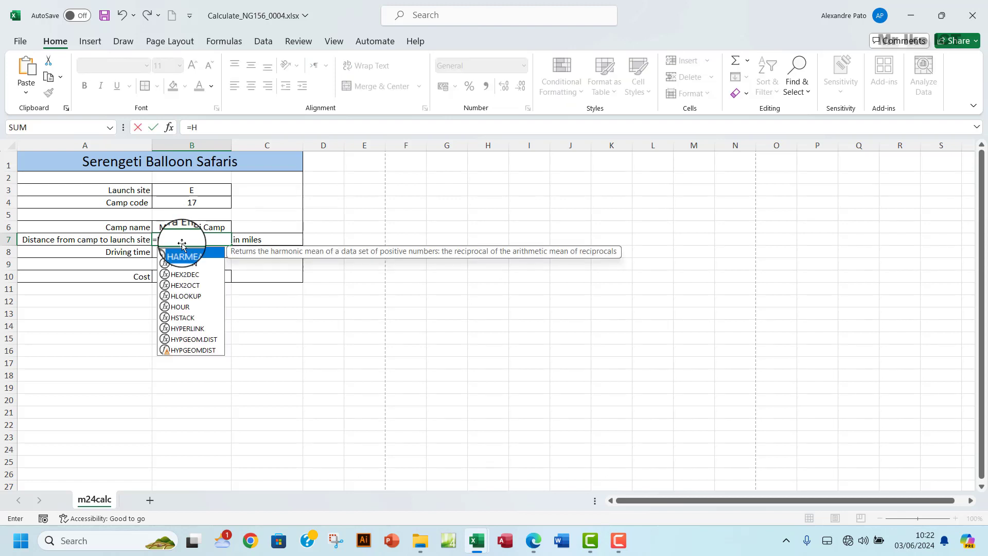
type("LOO")
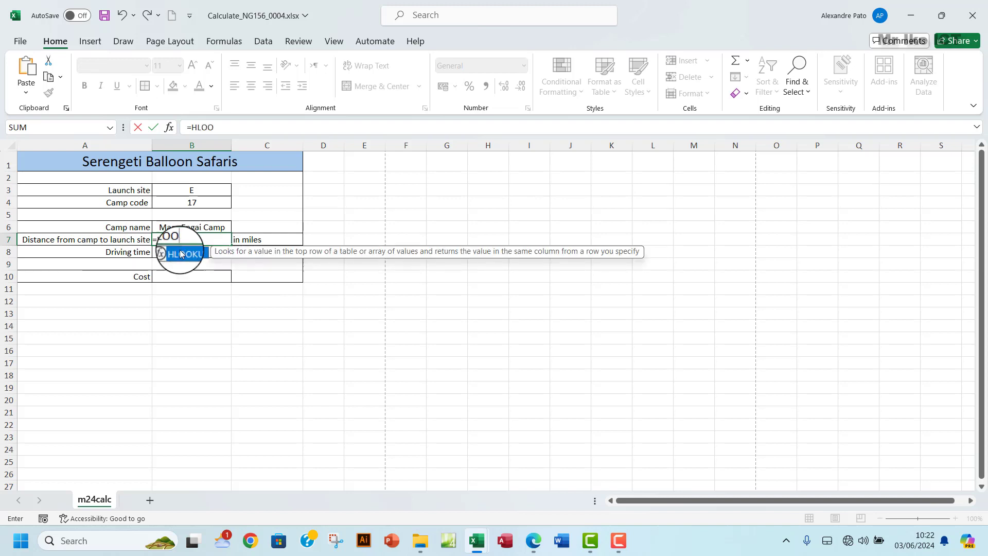
double_click(186, 254)
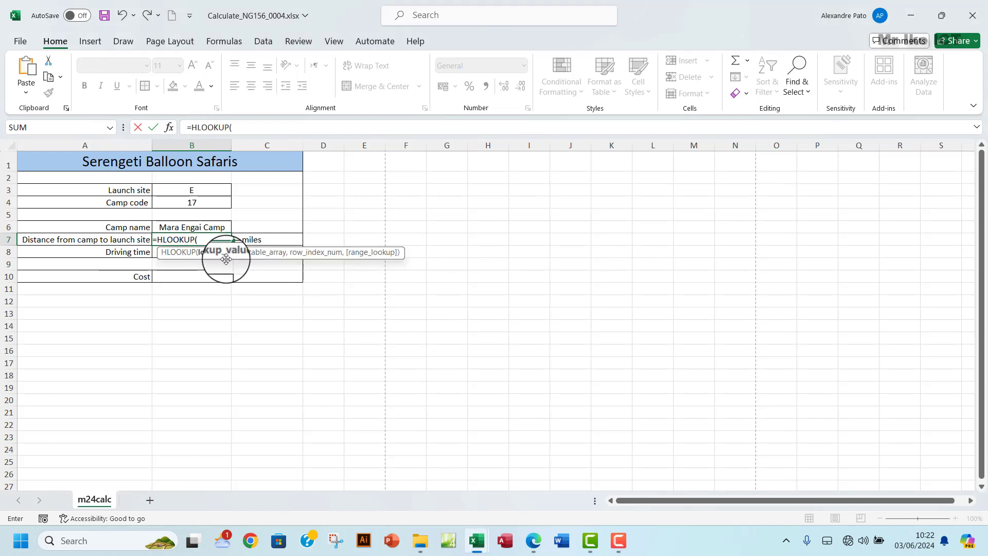
left_click(182, 189)
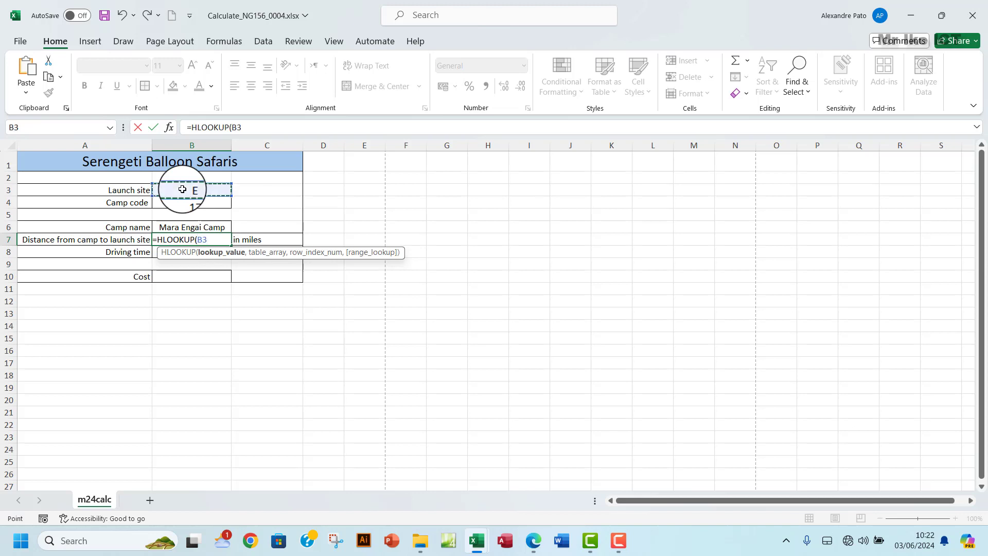
type(",")
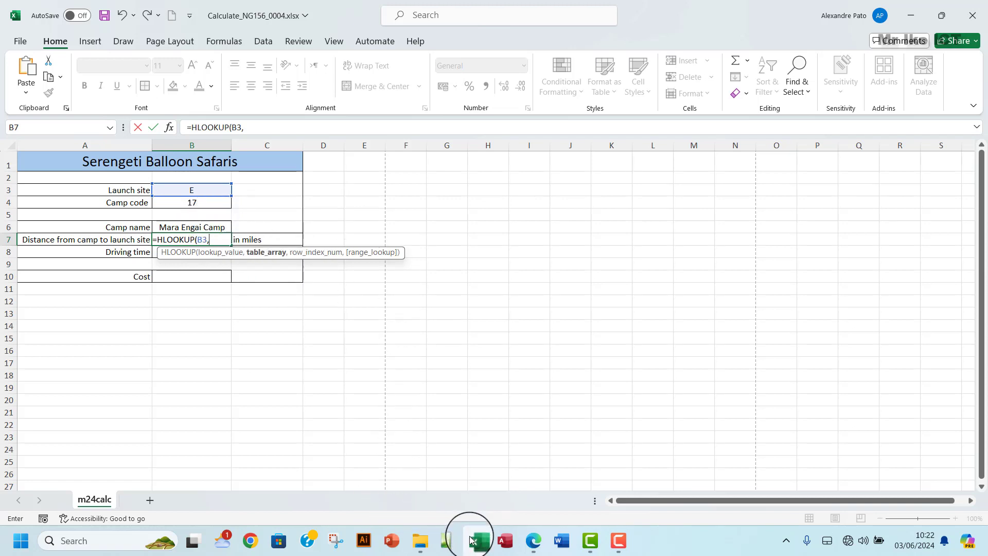
- Finish B7's HLOOKUP with table D2:J27 from m24distance.csv, row 19 and FALSE
mouse_move(473, 540)
left_click(425, 492)
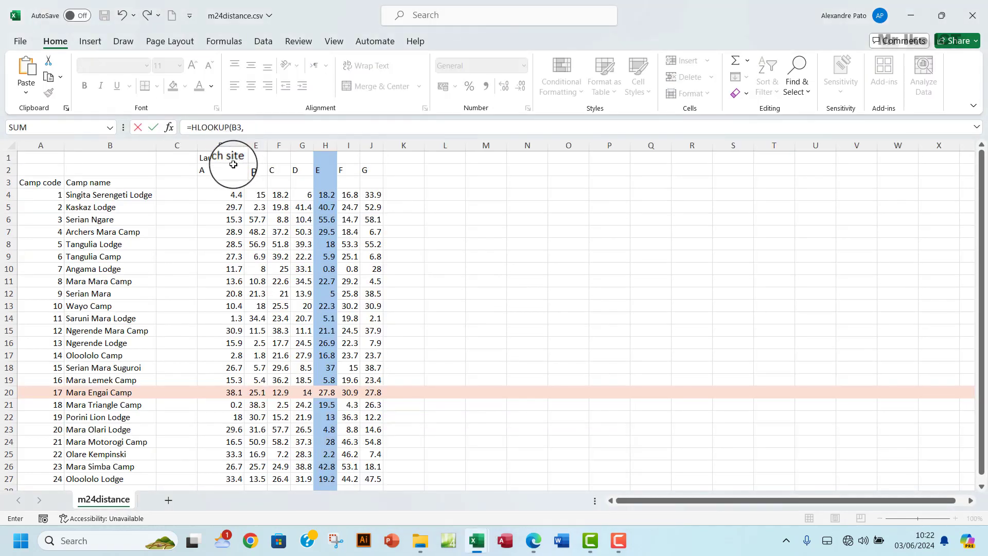
left_click_drag(208, 170, 379, 478)
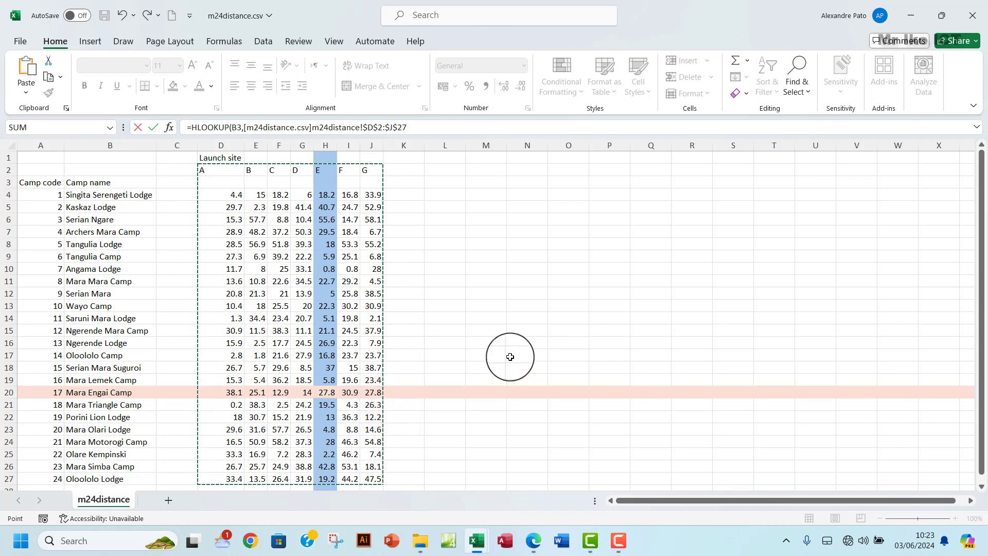
scroll(509, 355, "down", 2)
scroll(509, 355, "up", 2)
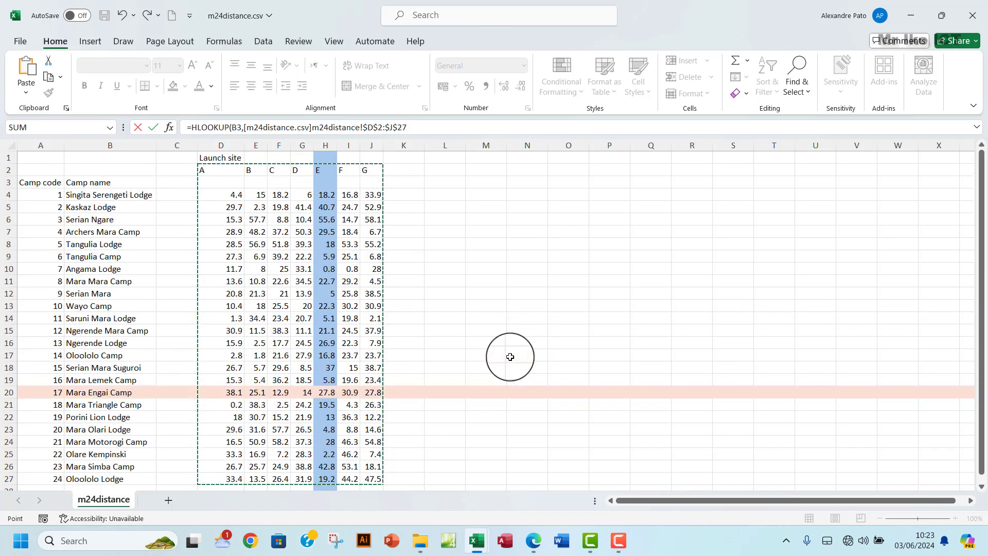
left_click(417, 129)
type(",19")
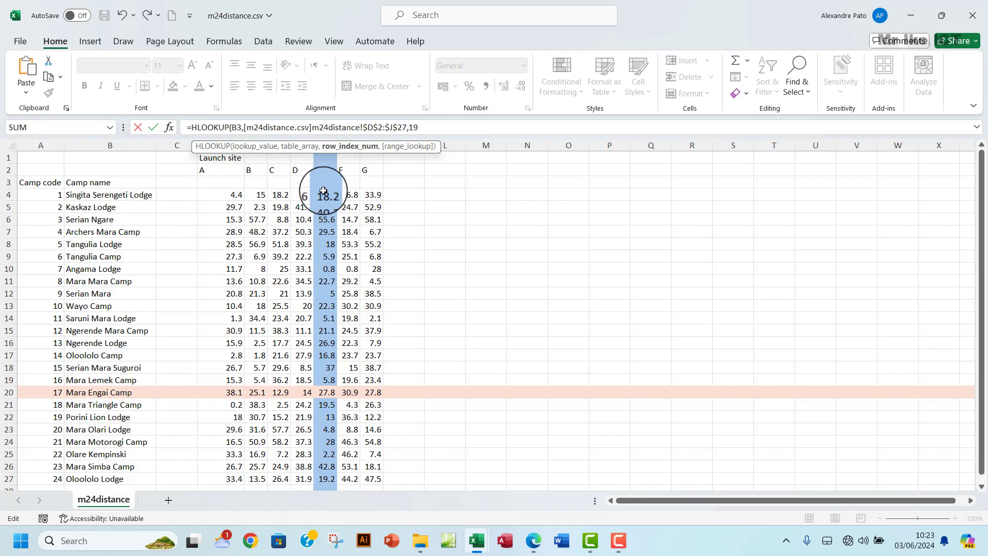
type(",")
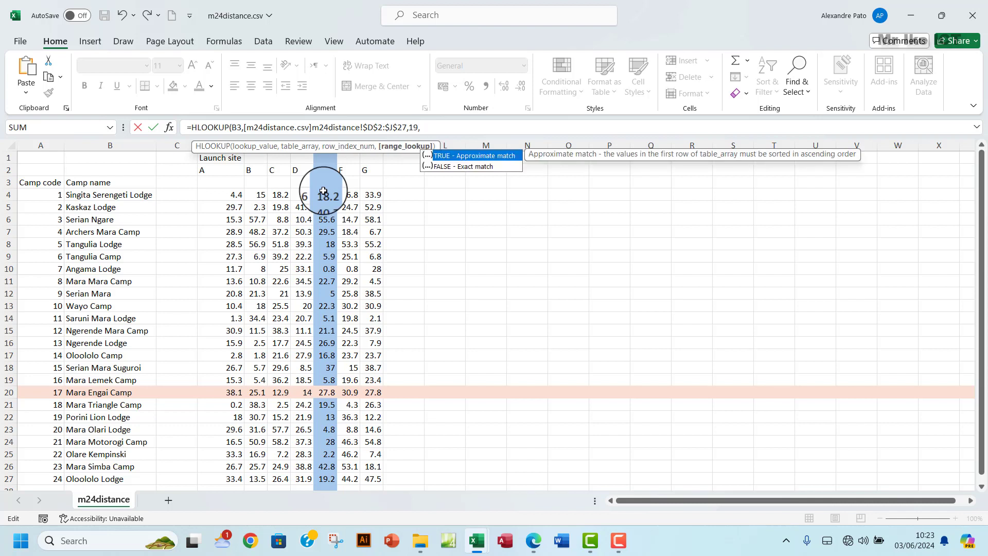
double_click(450, 166)
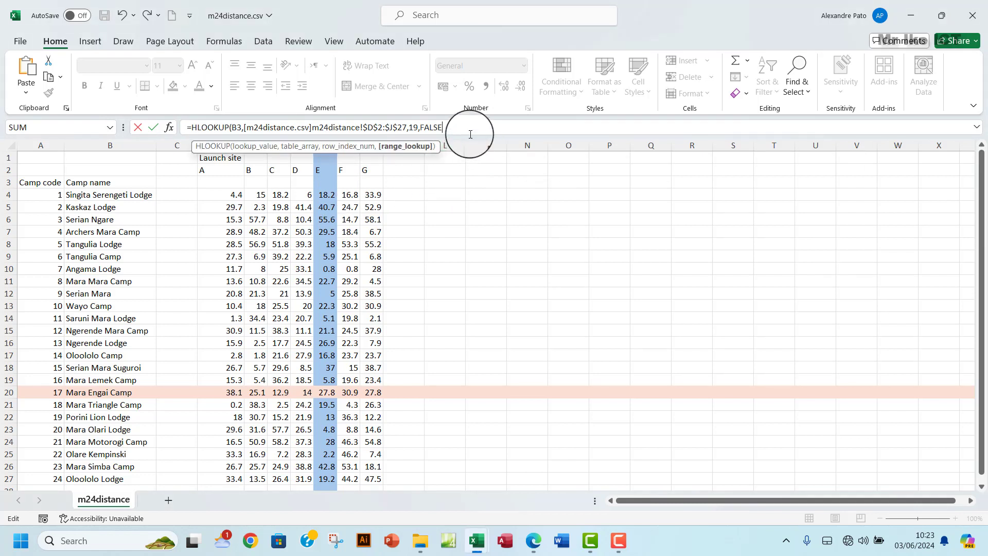
type(")")
key("Return")
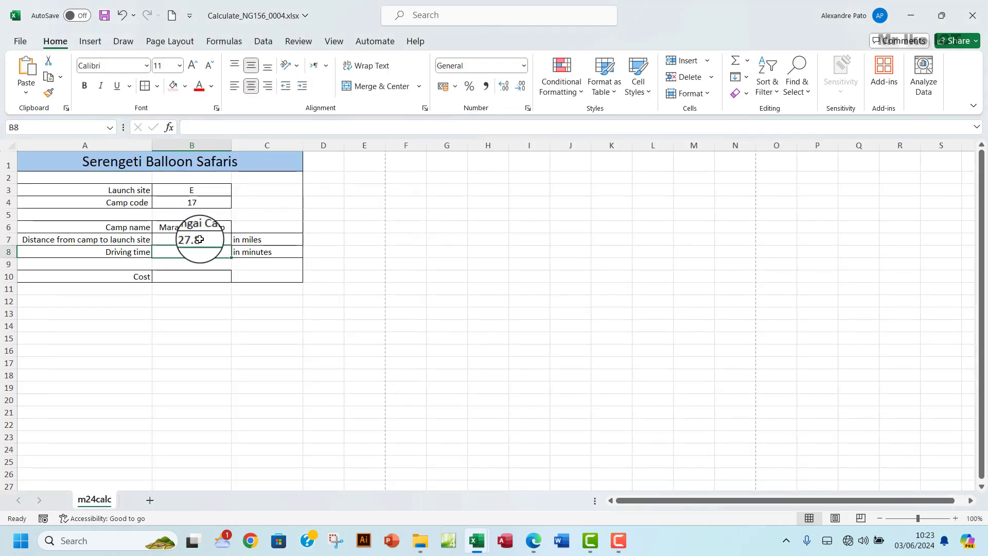
- Trace launch site E's column in m24distance.csv down to camp 17's 27.8 miles
mouse_move(476, 540)
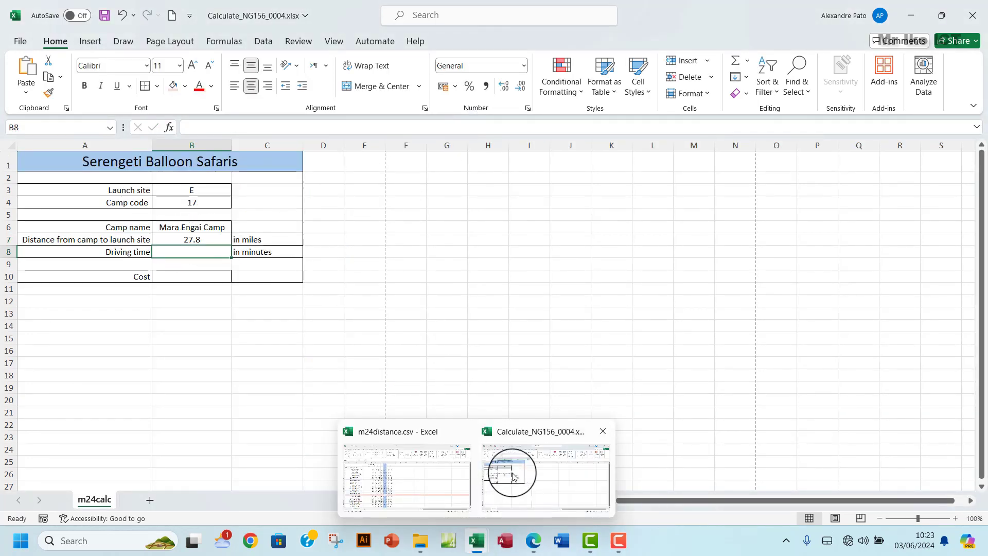
left_click(432, 478)
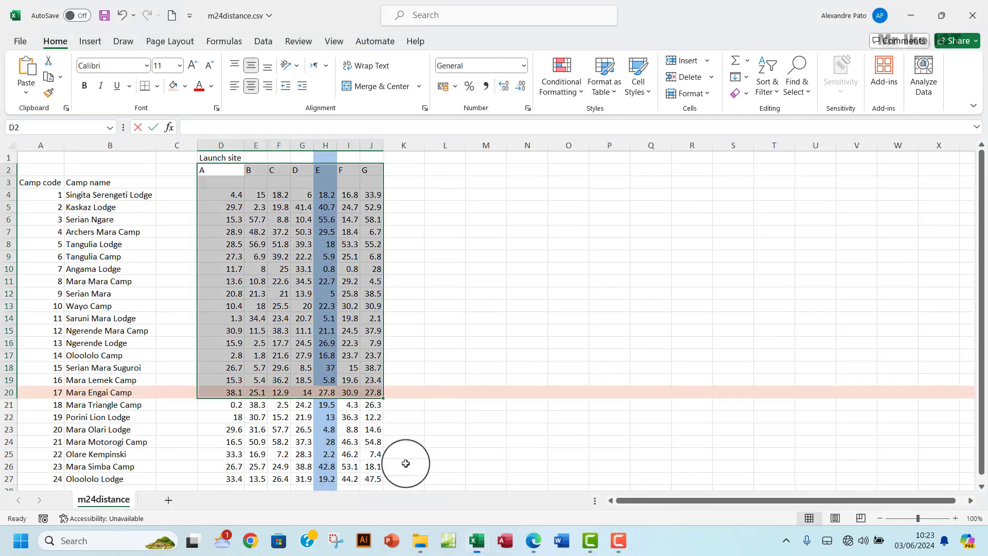
left_click(326, 187)
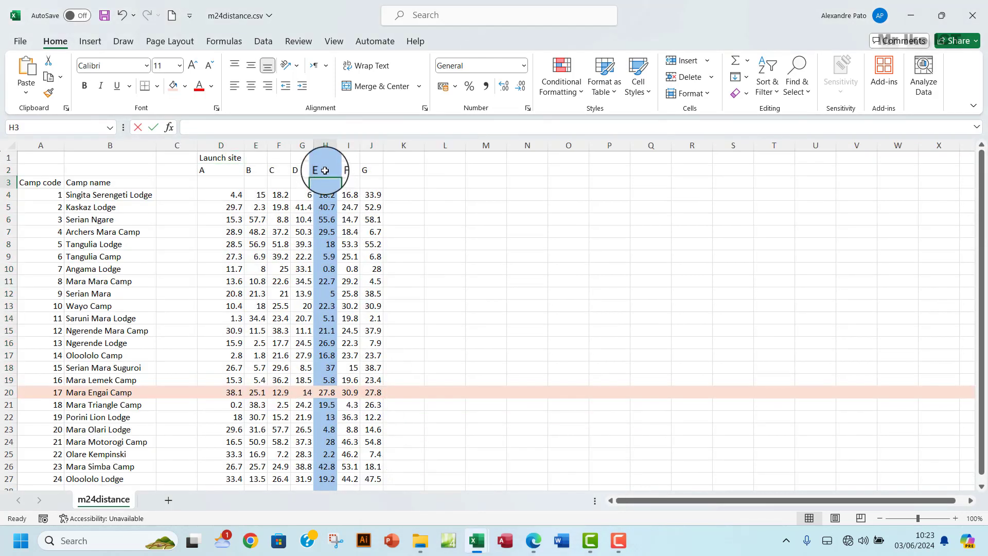
left_click(325, 170)
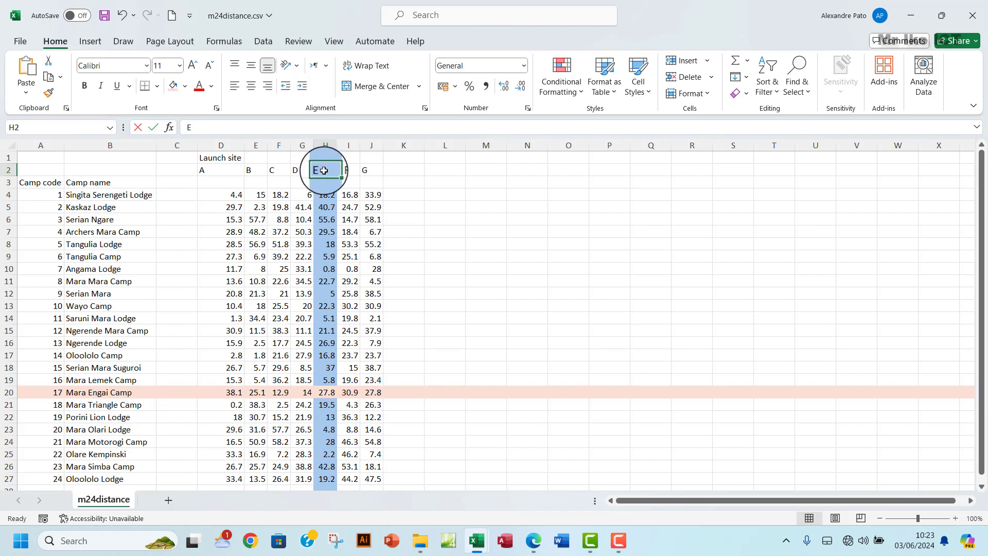
key("Down")
key("Down")
key("Down")
key("Down")
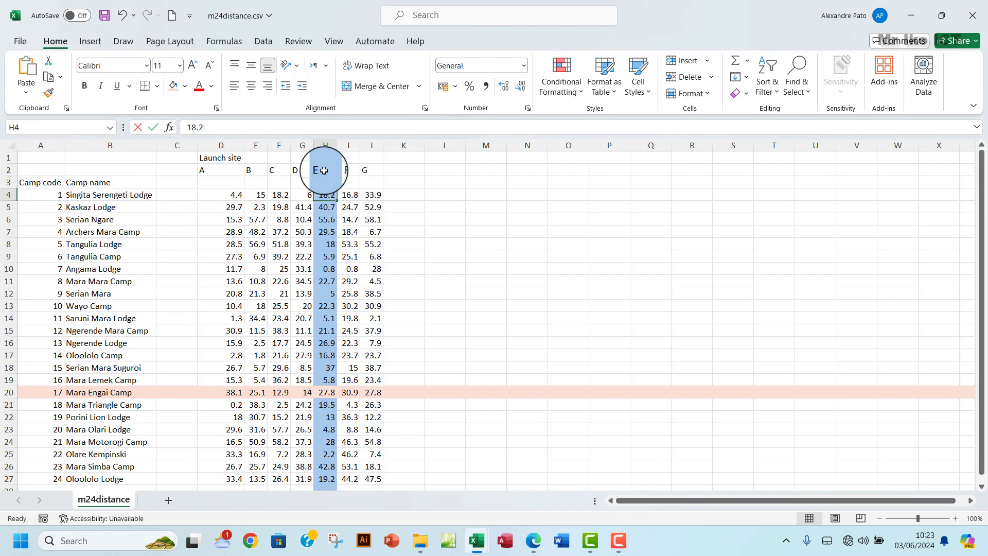
key("Down")
key("Down")
key("Down")
key("Down")
key("Down")
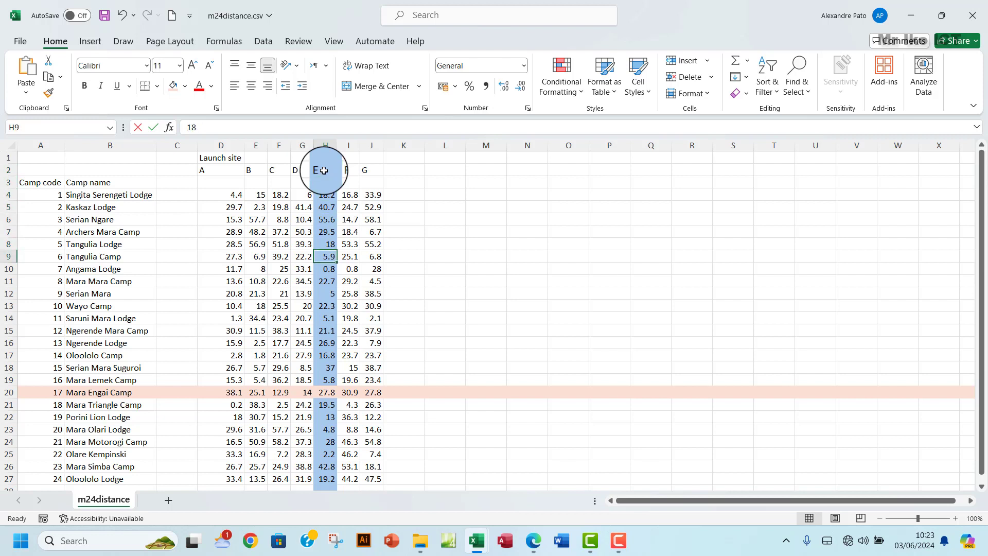
key("Down")
key("Down")
key("Down")
key("Down")
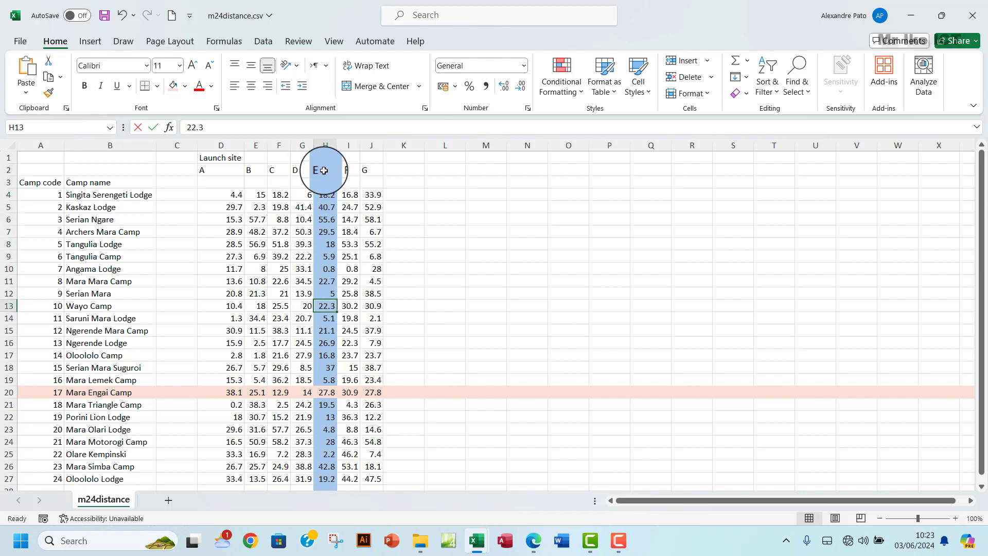
key("Down")
key("Down")
key("Down")
key("Down")
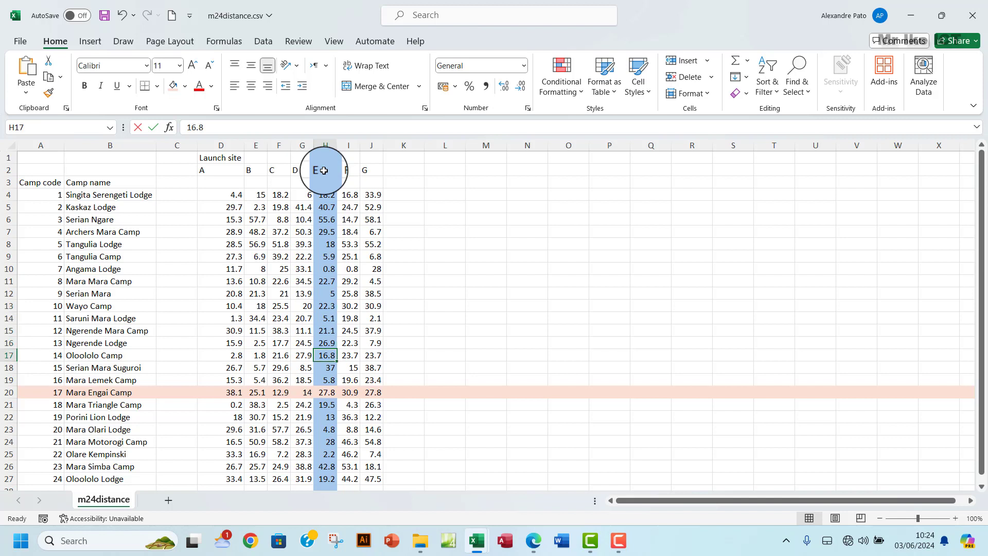
key("Down")
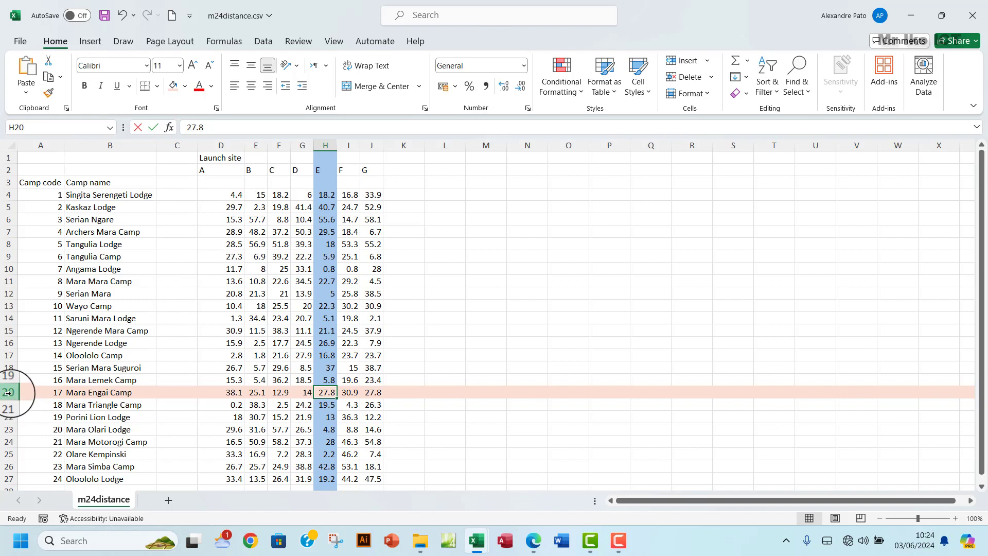
left_click_drag(203, 169, 365, 173)
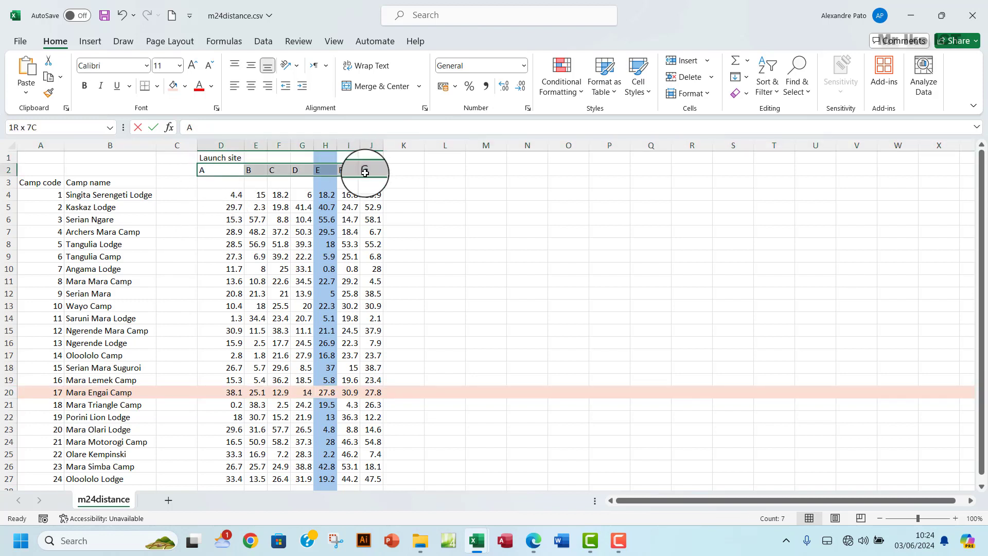
left_click(327, 392)
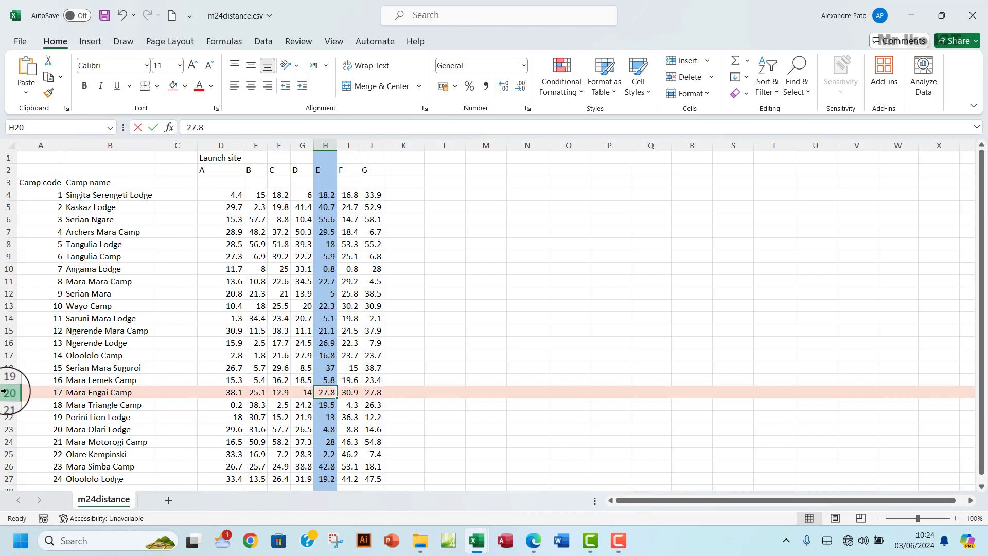
left_click(60, 392)
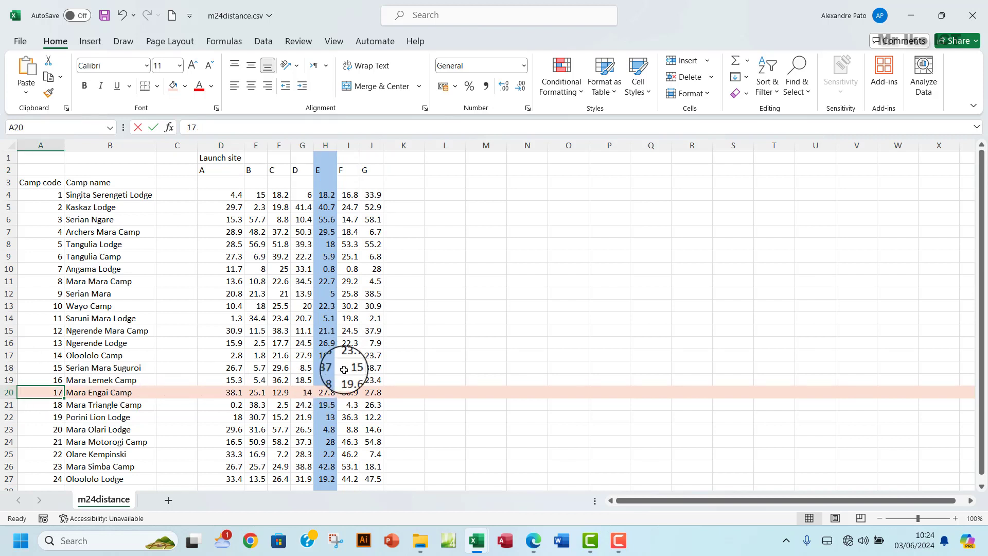
mouse_move(475, 535)
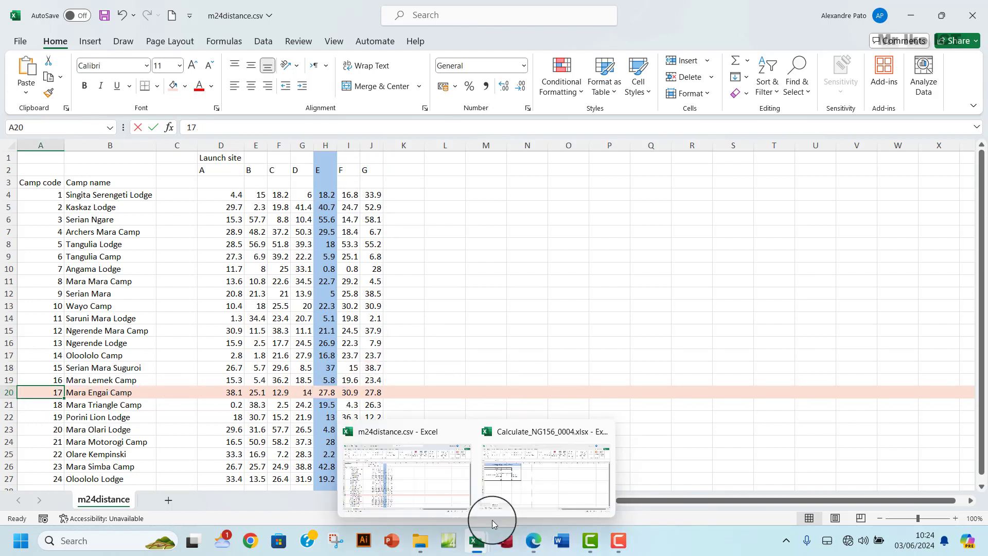
left_click(509, 481)
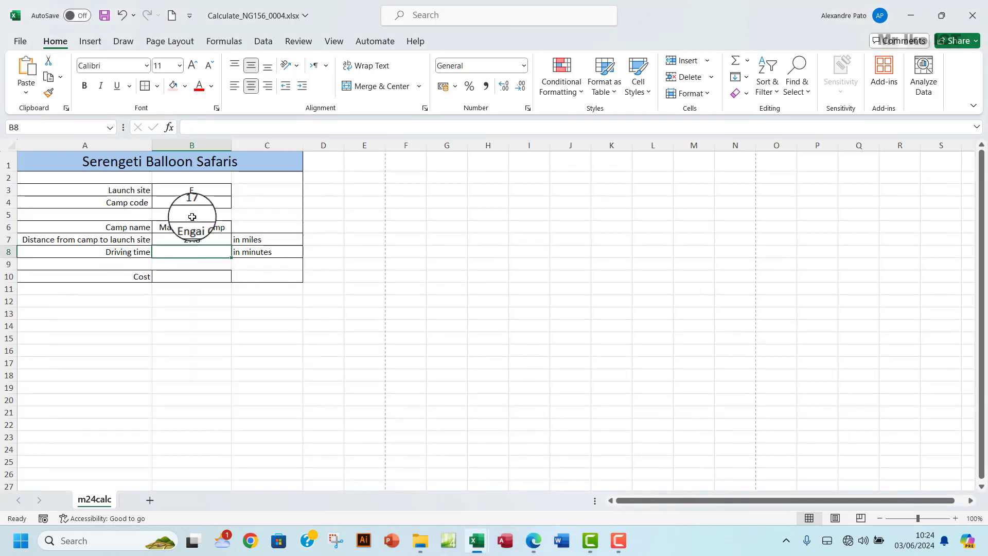
left_click(199, 189)
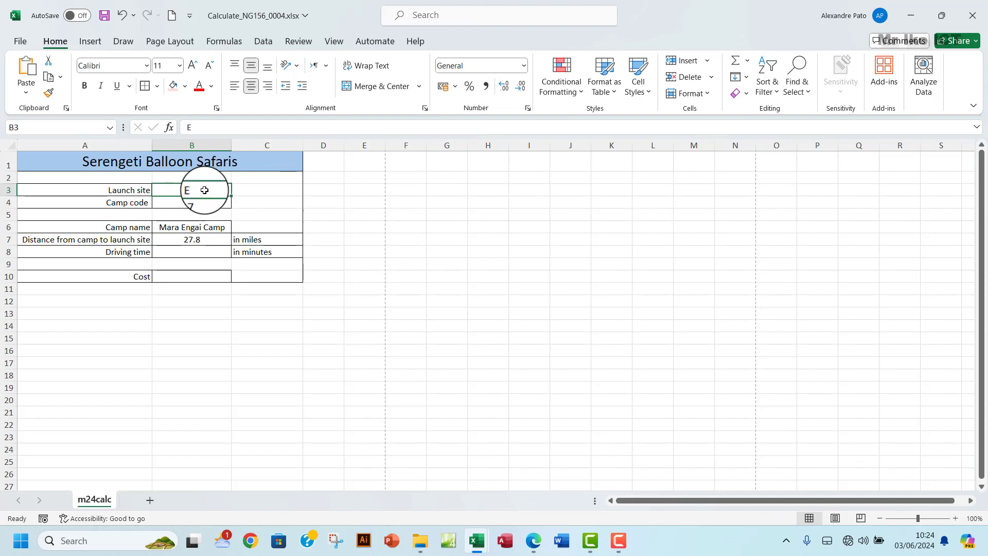
left_click(195, 202)
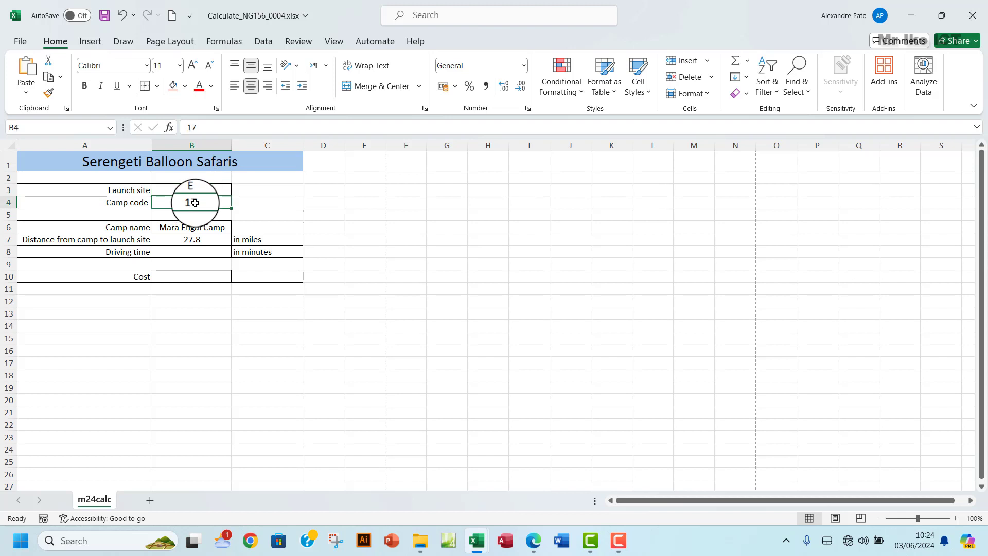
type("3")
left_click(203, 191)
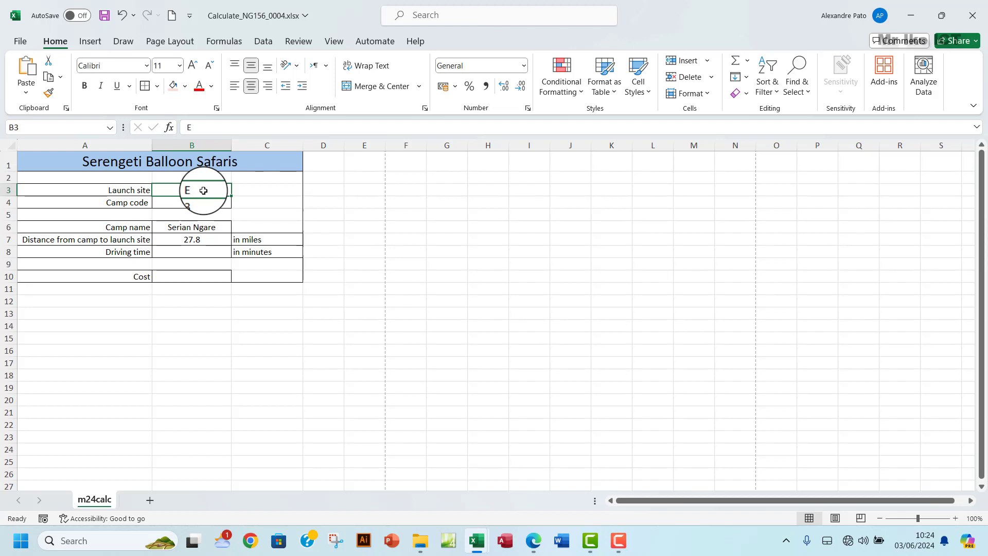
type("B")
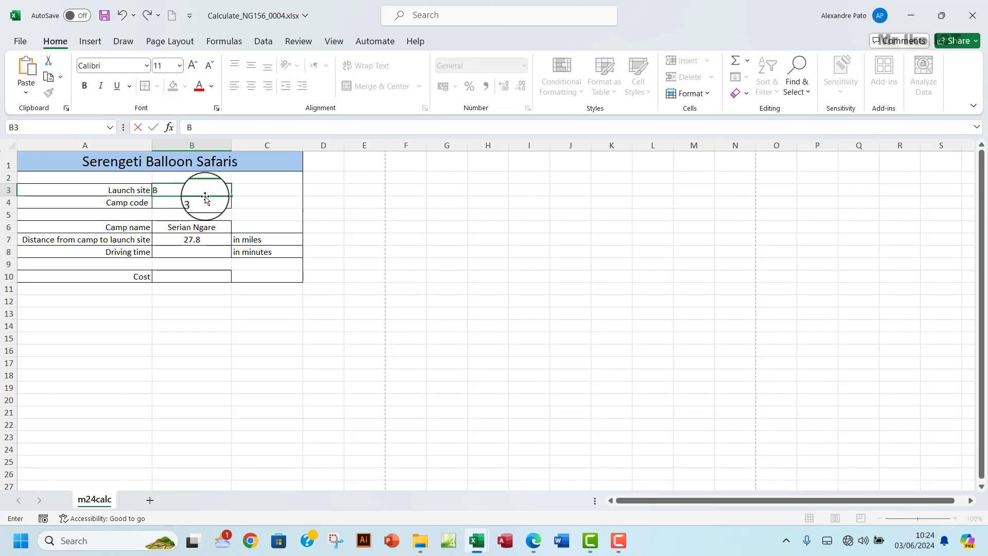
left_click(205, 198)
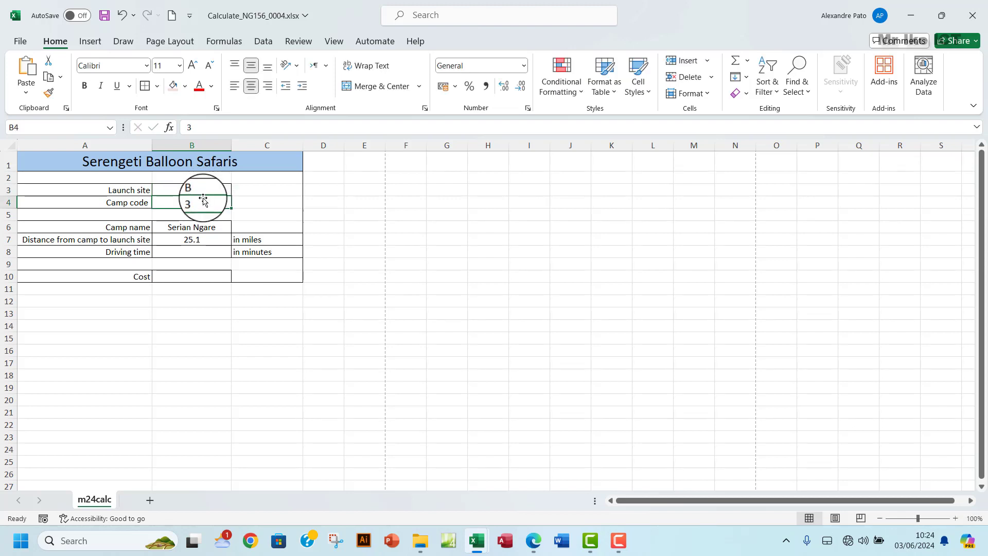
left_click(197, 238)
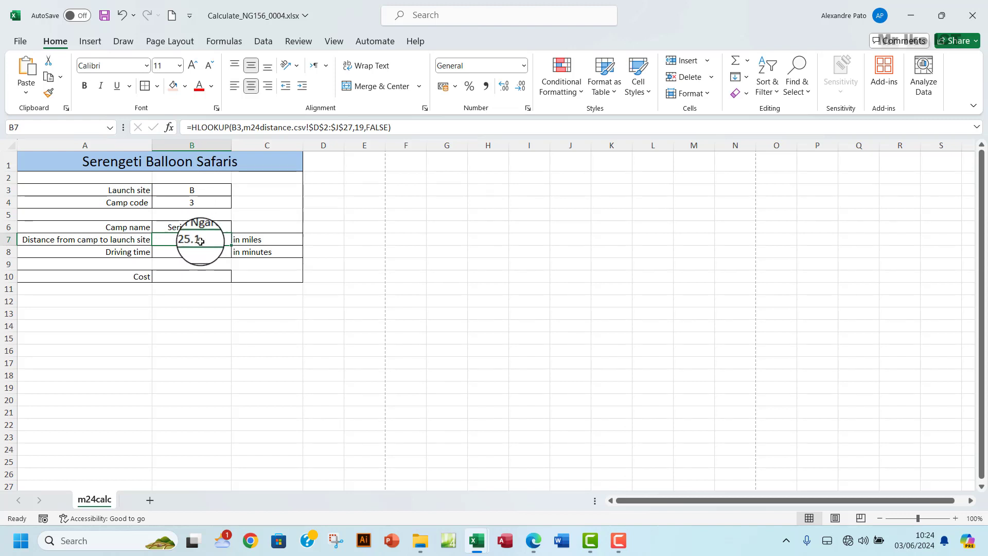
left_click(196, 191)
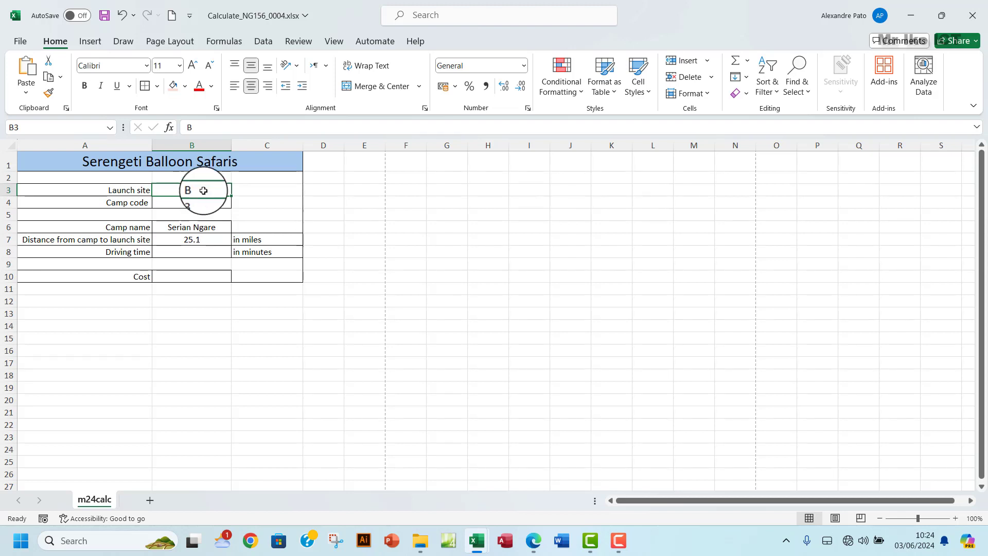
type("E")
left_click(196, 203)
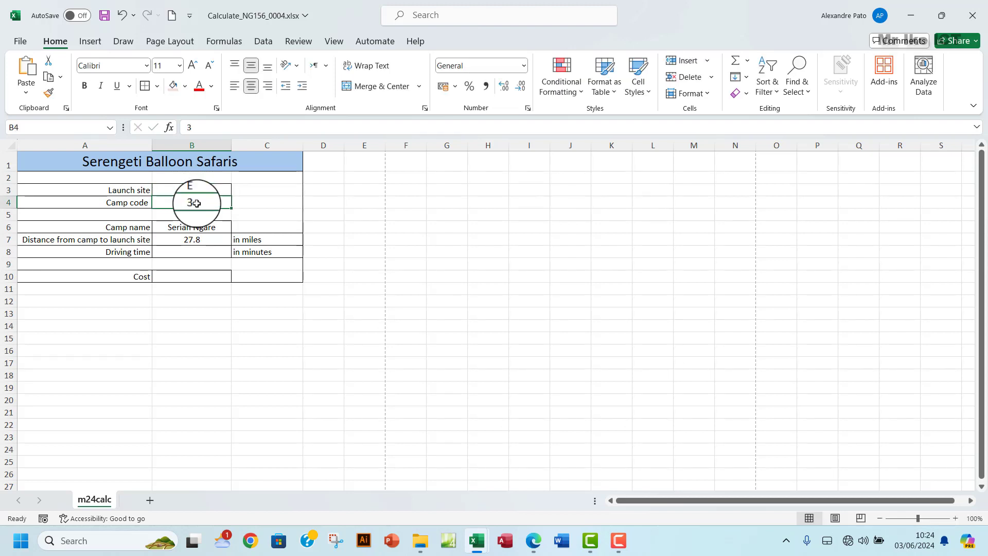
type("17")
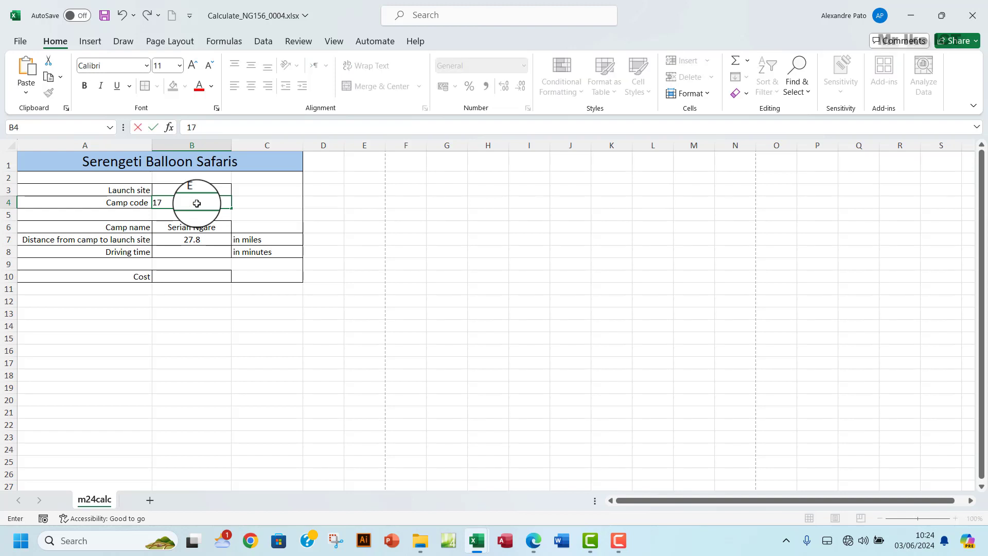
left_click(194, 240)
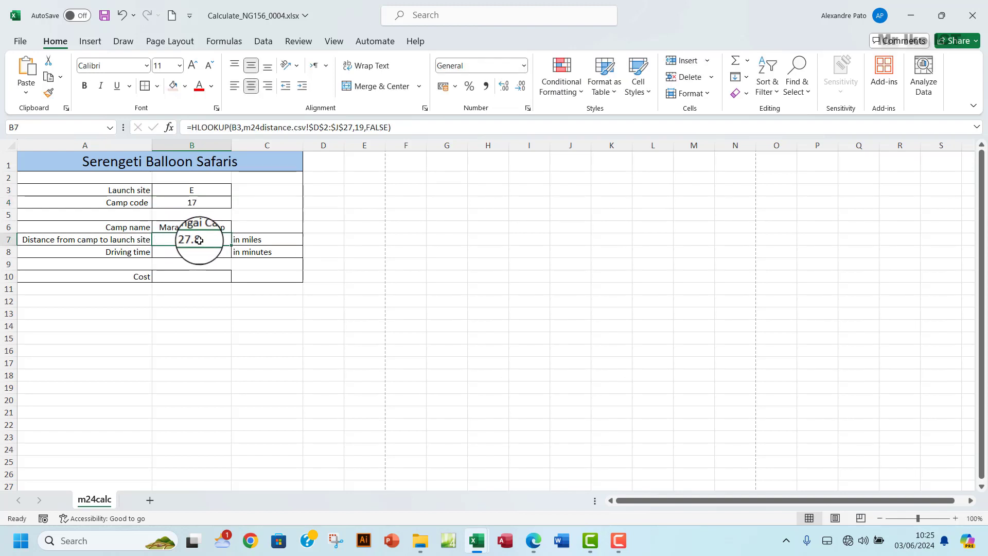
left_click(180, 201)
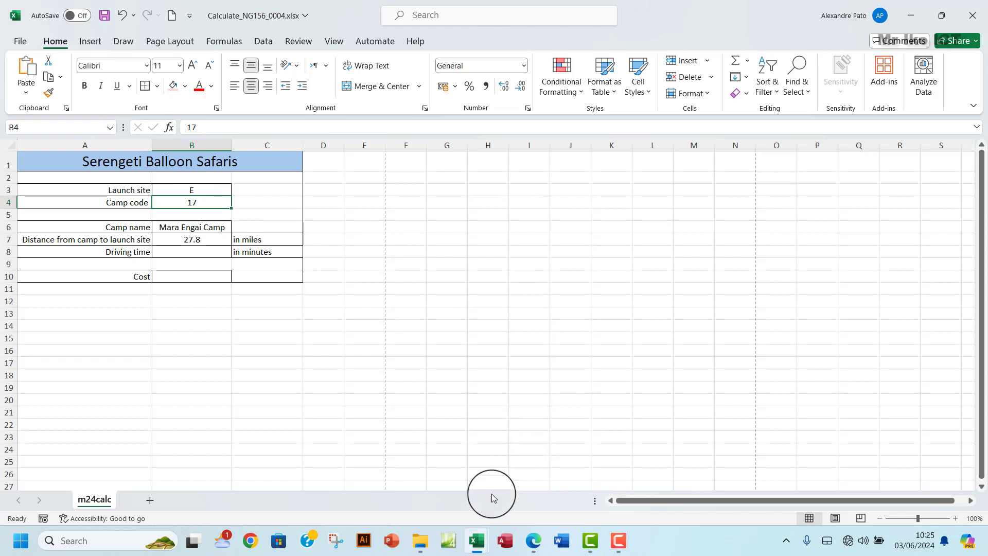
mouse_move(476, 537)
left_click(386, 469)
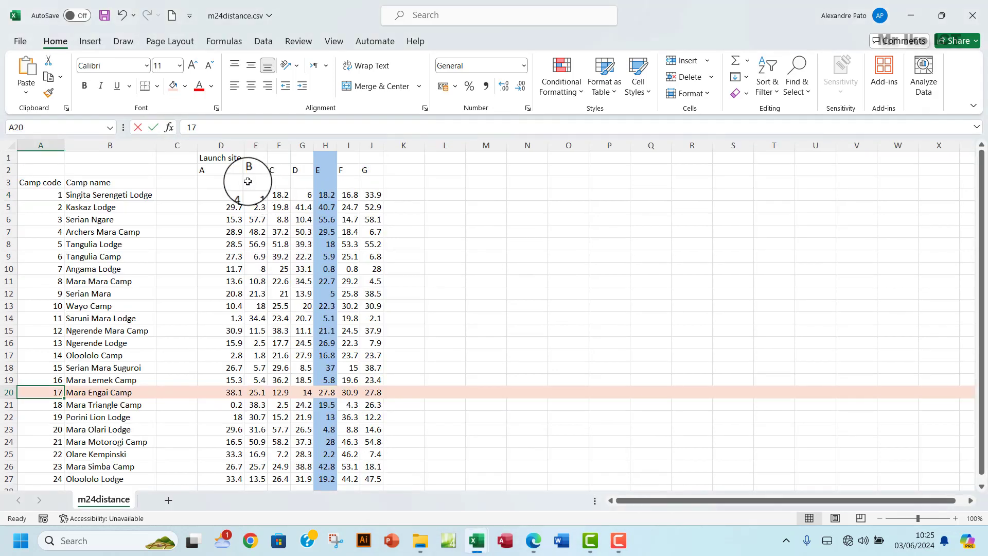
left_click_drag(207, 170, 306, 169)
left_click_drag(202, 170, 363, 179)
left_click_drag(207, 184, 315, 182)
left_click_drag(236, 197, 355, 192)
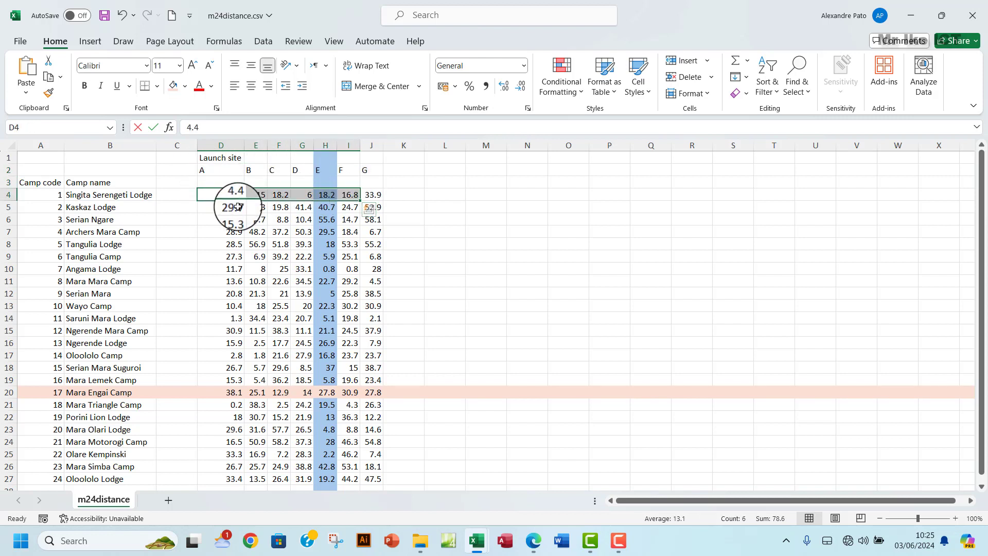
left_click_drag(237, 207, 294, 217)
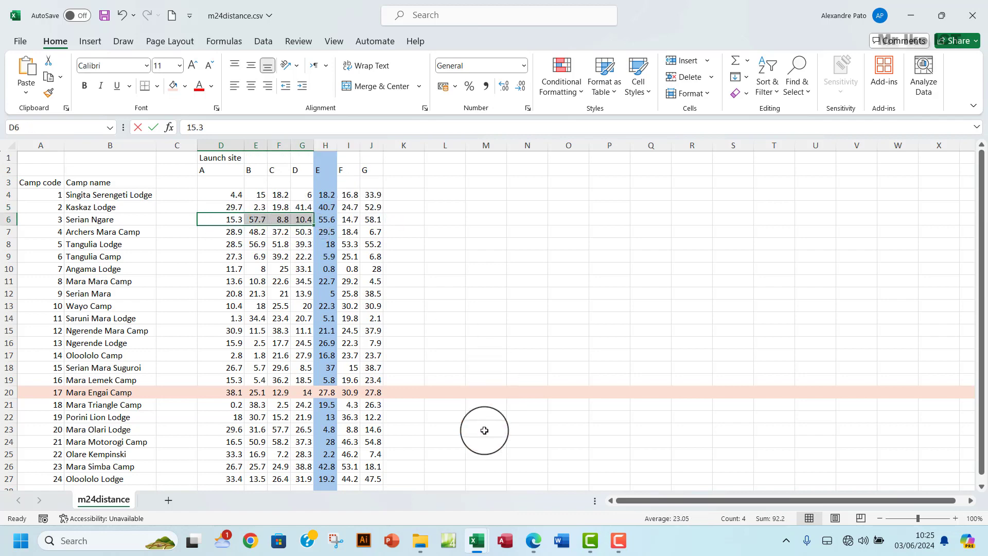
mouse_move(476, 541)
left_click(515, 471)
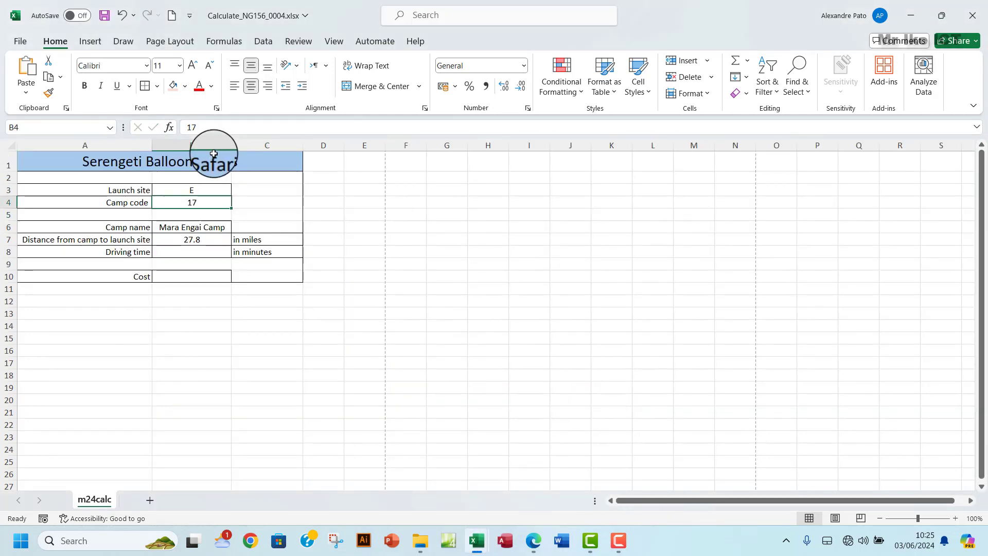
left_click(196, 241)
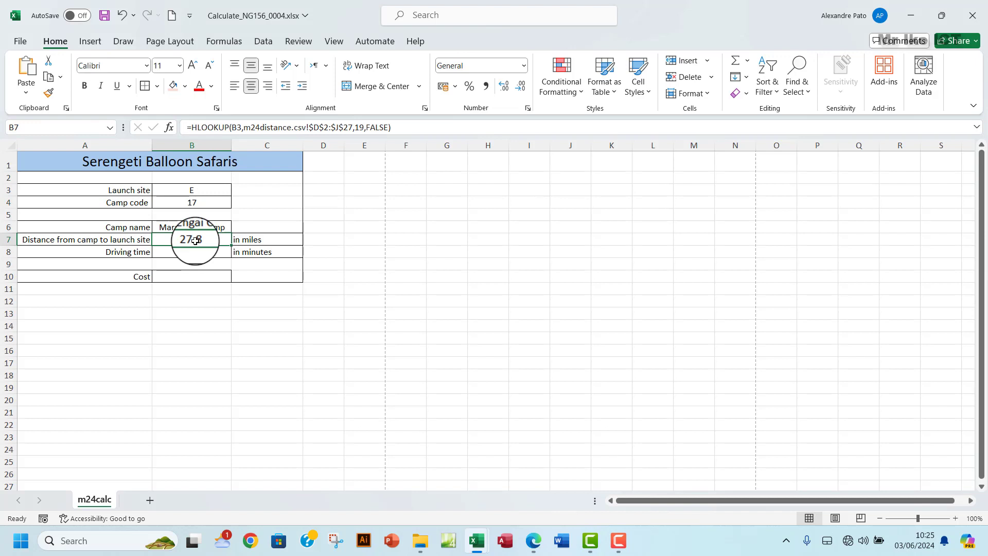
- Replace the fixed row index 19 in B7's HLOOKUP with B4+2
left_click(367, 127)
double_click(359, 127)
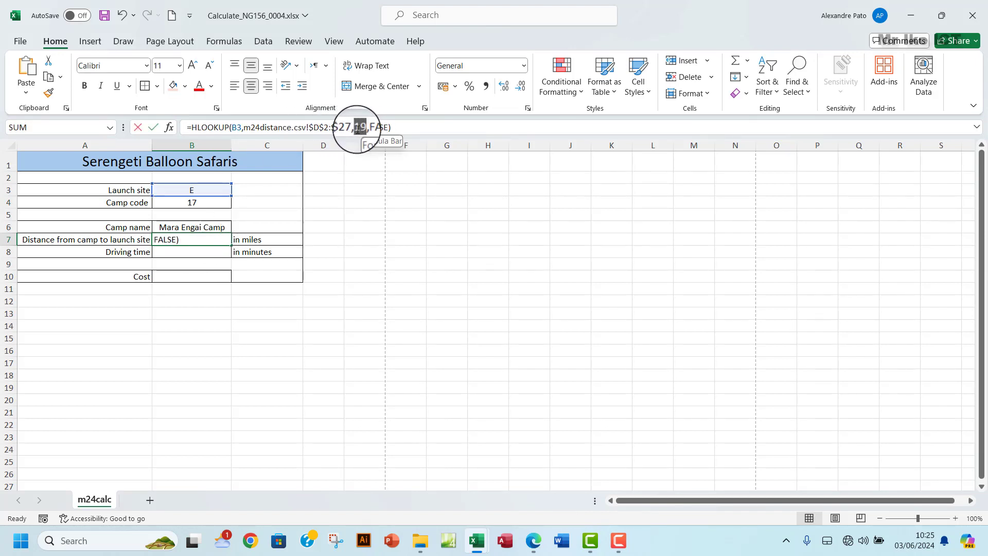
left_click(199, 203)
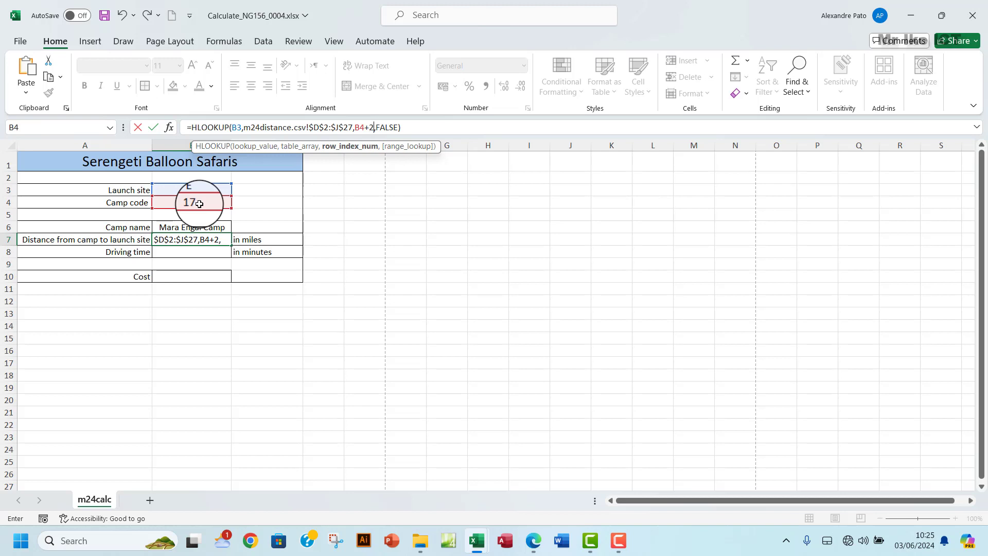
key("Return")
left_click(211, 239)
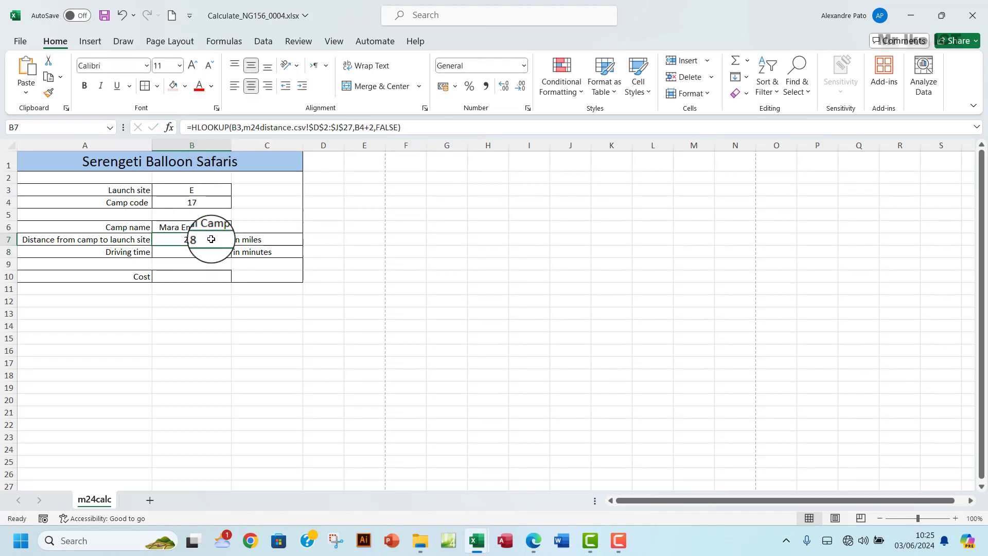
- Enter launch site A in B3 and camp 7 in B4, then check B6:B7 show Angama Lodge and 11.7
left_click(203, 192)
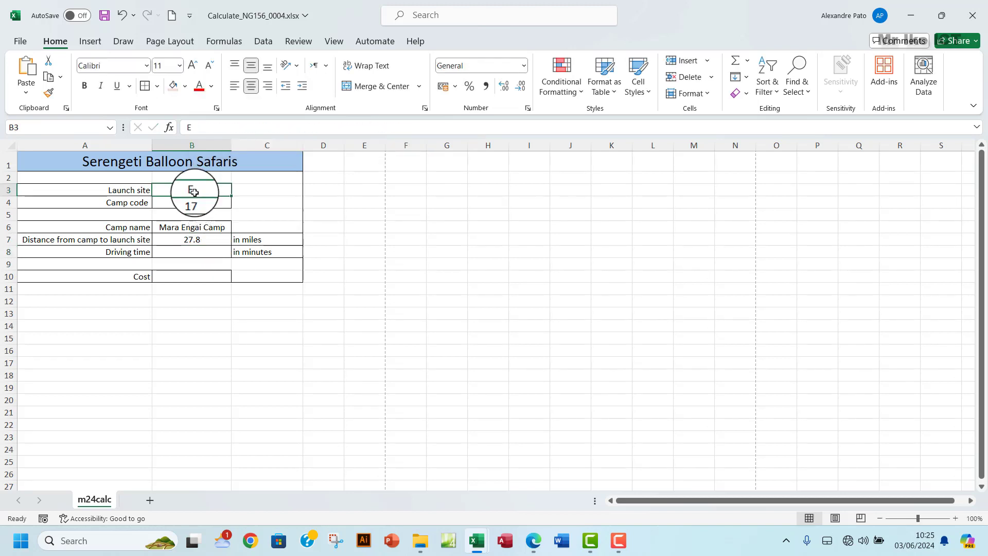
type("A")
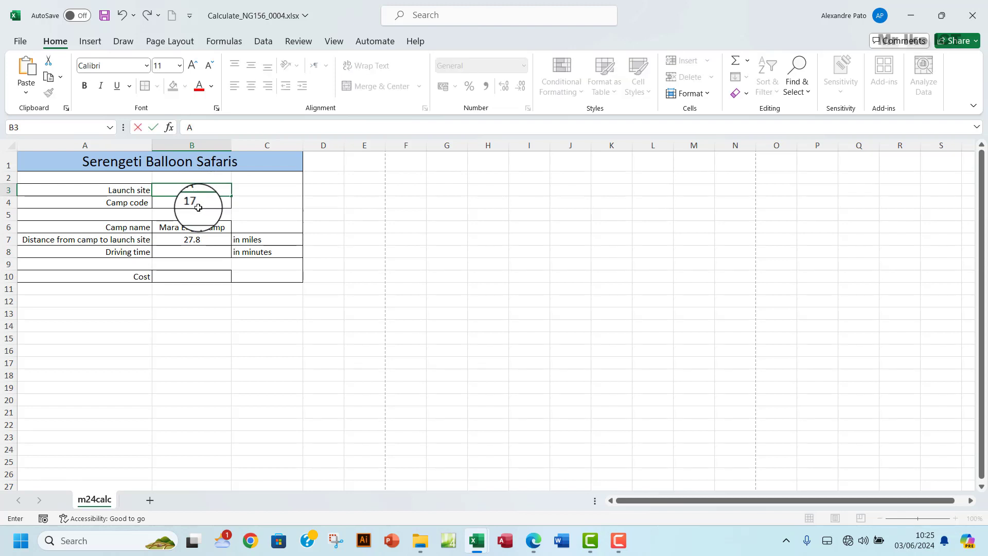
left_click(202, 204)
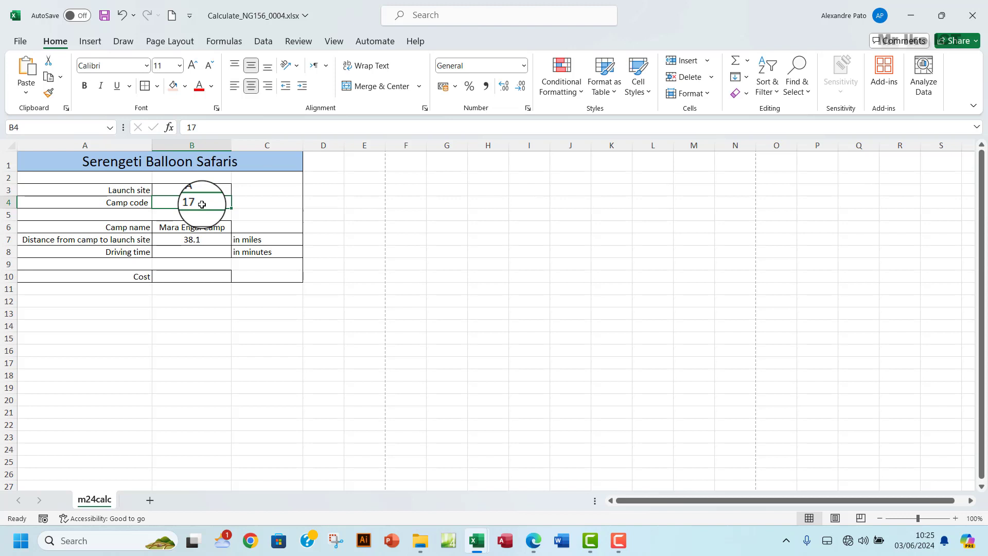
type("7")
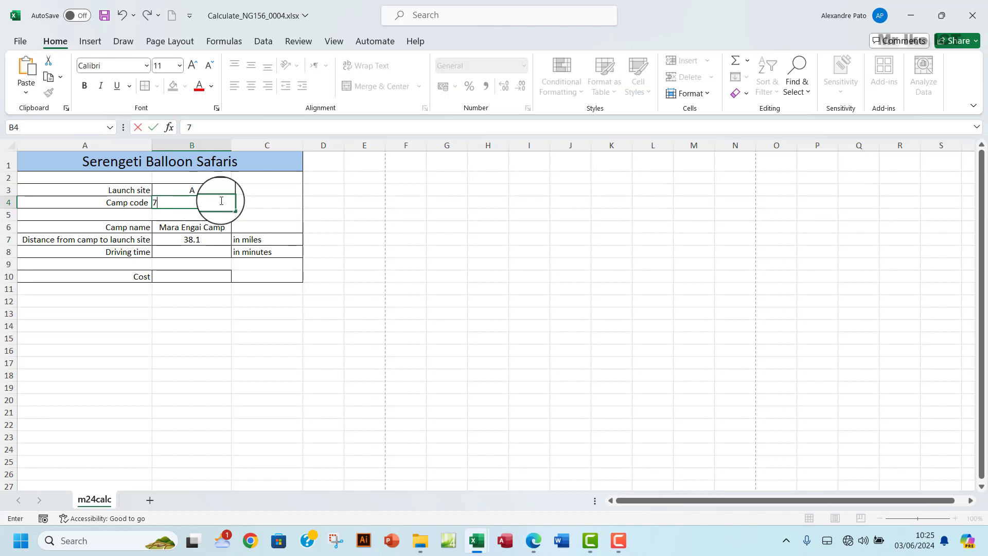
left_click(199, 241)
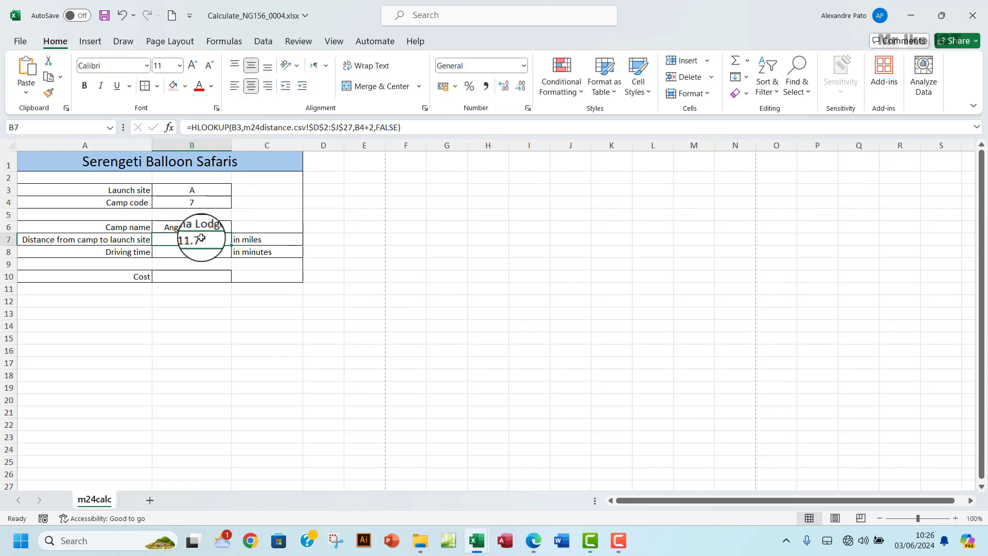
left_click_drag(198, 227, 203, 241)
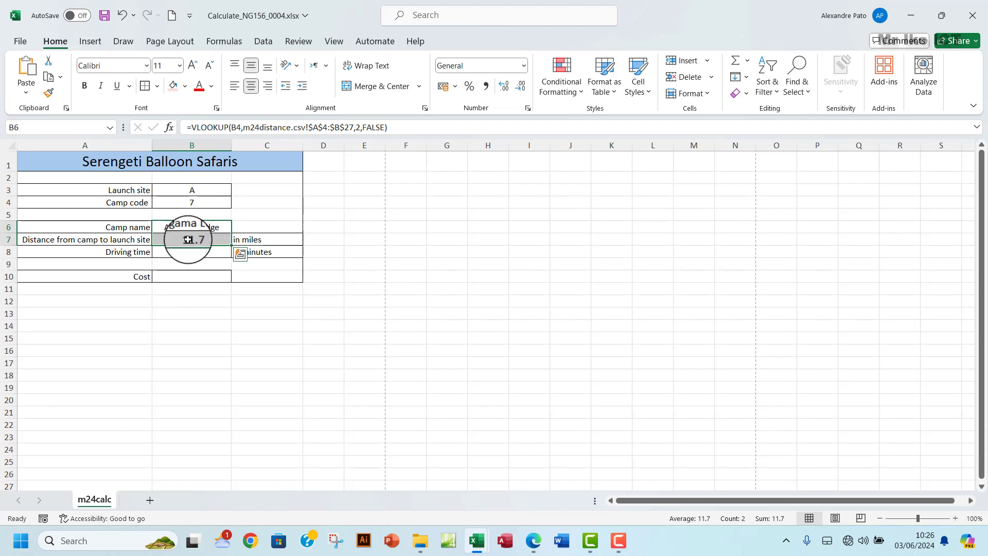
left_click(198, 240)
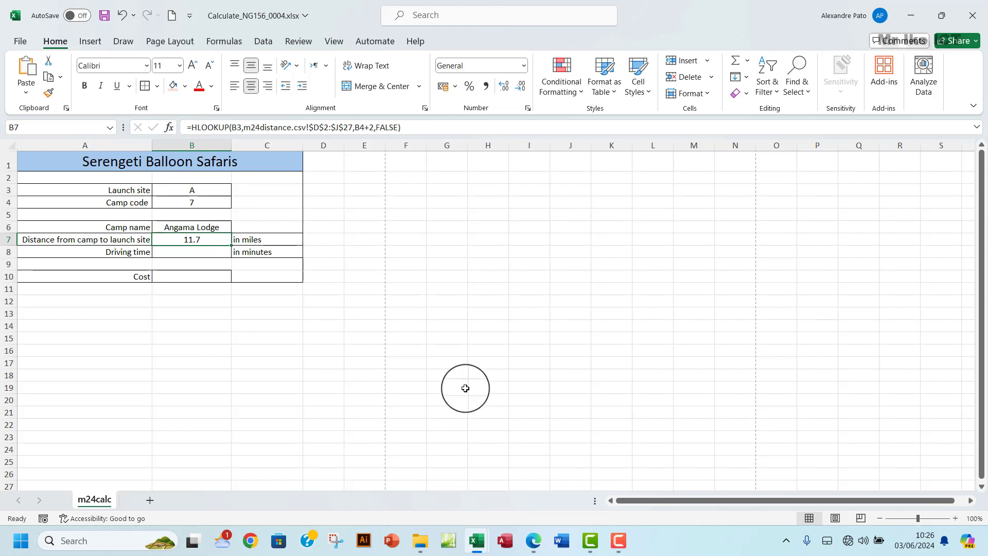
- Bring up m24distance.csv and select its column D of launch site A distances
mouse_move(477, 530)
left_click(360, 453)
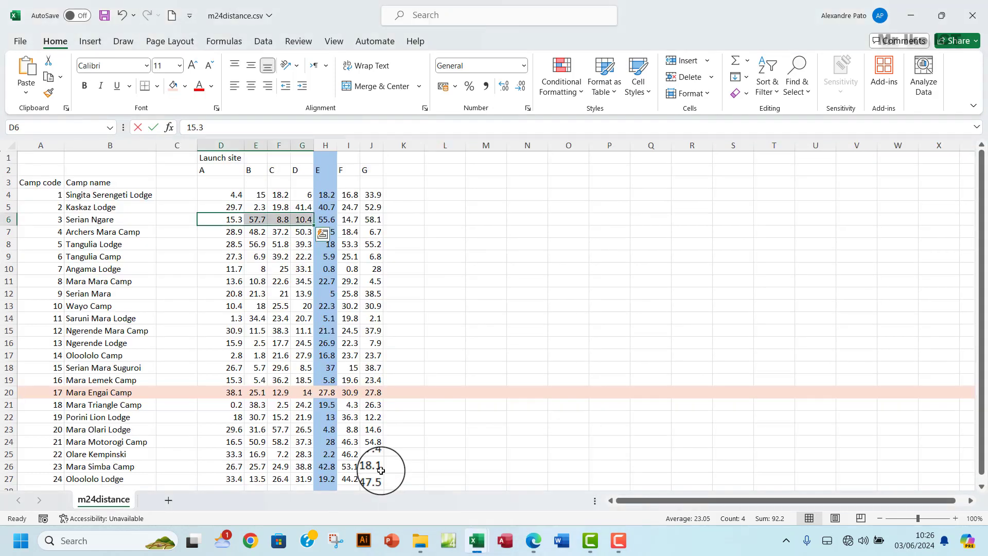
left_click(220, 147)
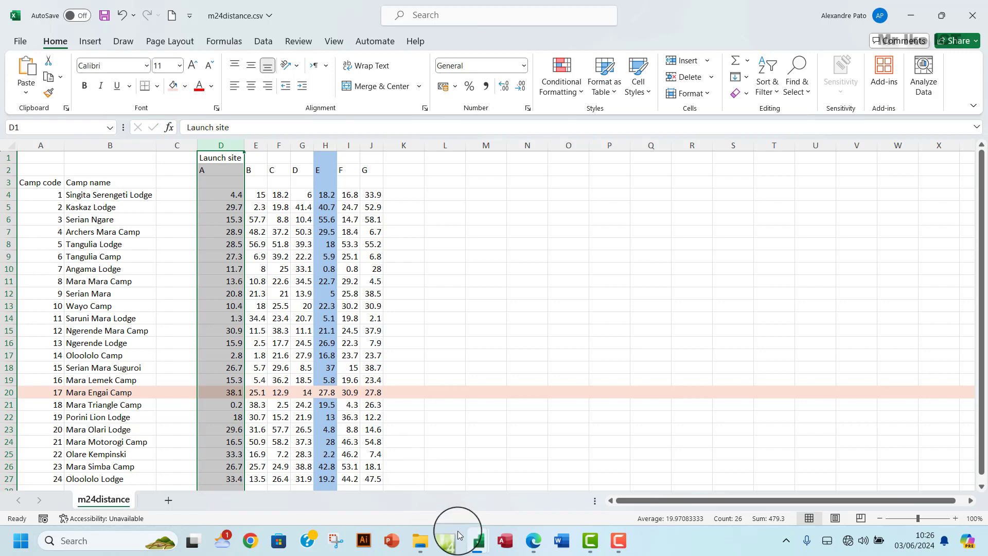
left_click(533, 540)
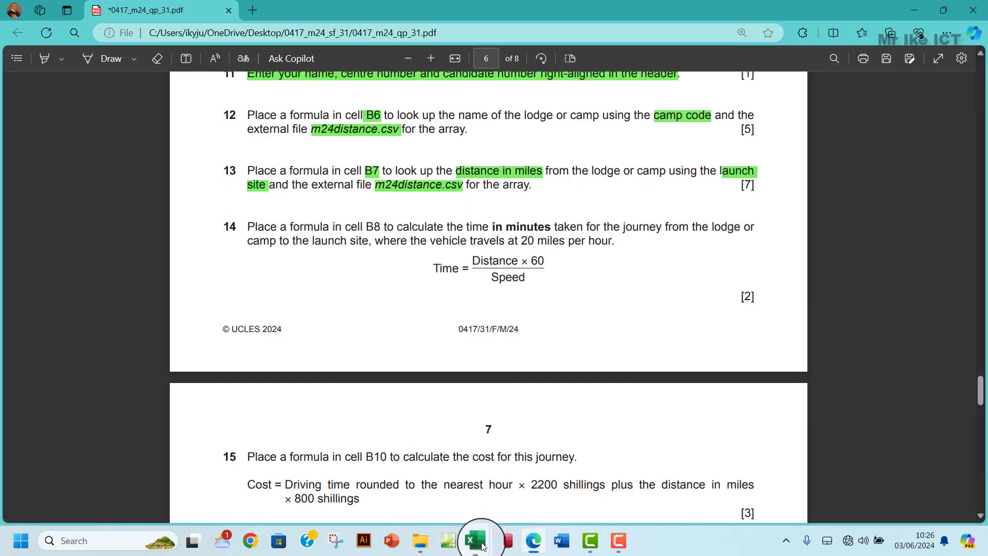
mouse_move(479, 540)
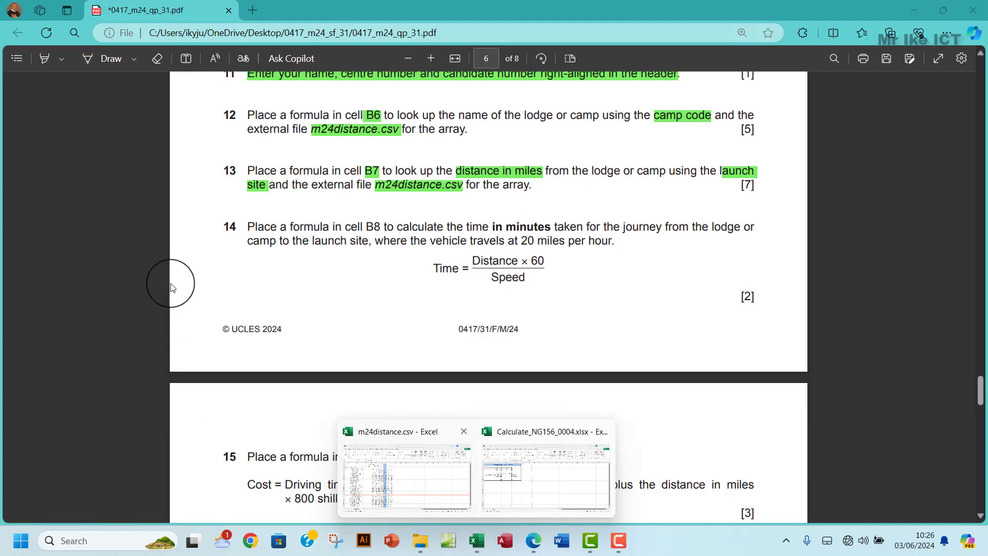
left_click(428, 486)
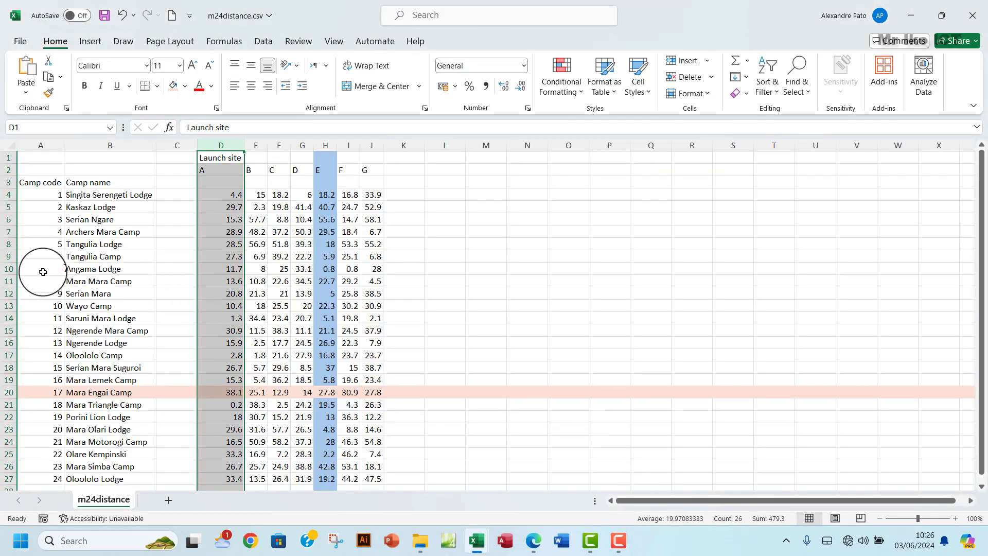
left_click(6, 268)
left_click(234, 268)
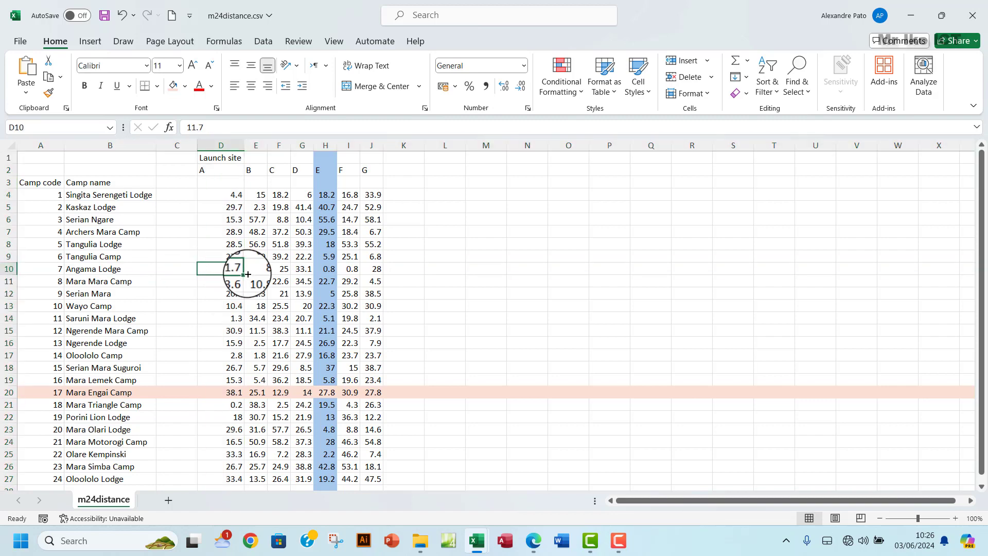
mouse_move(479, 543)
left_click(524, 486)
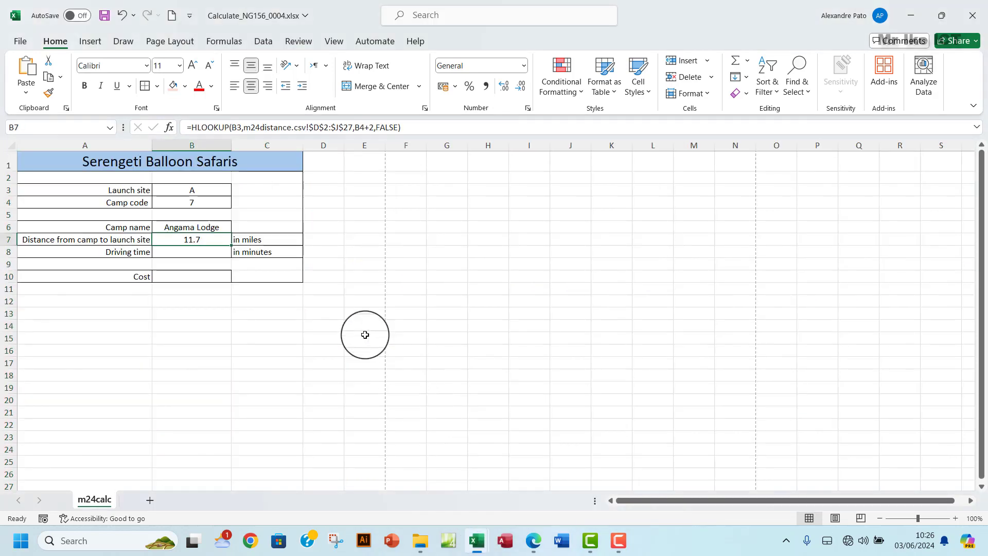
left_click(187, 251)
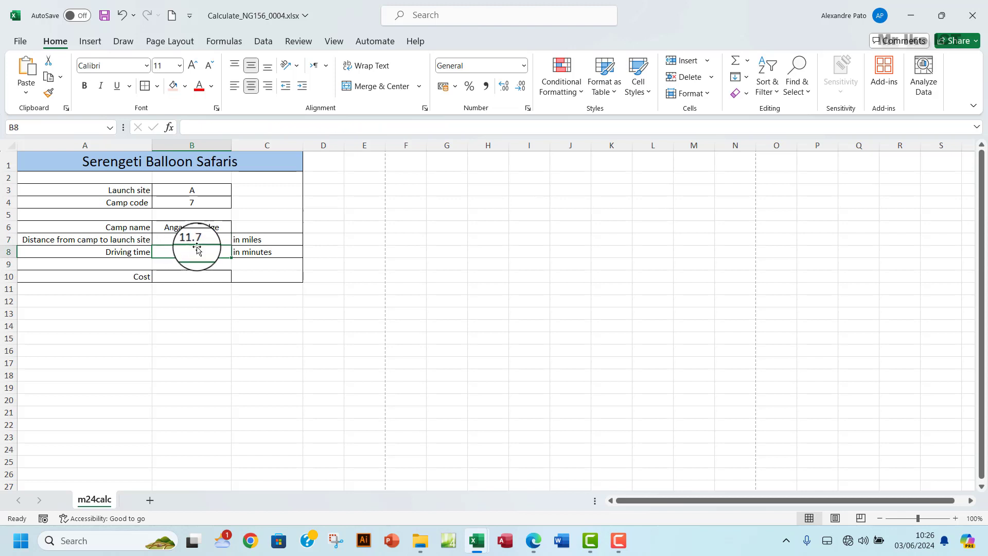
- Highlight 'B8' in question 14 of the exam PDF in green
left_click(532, 540)
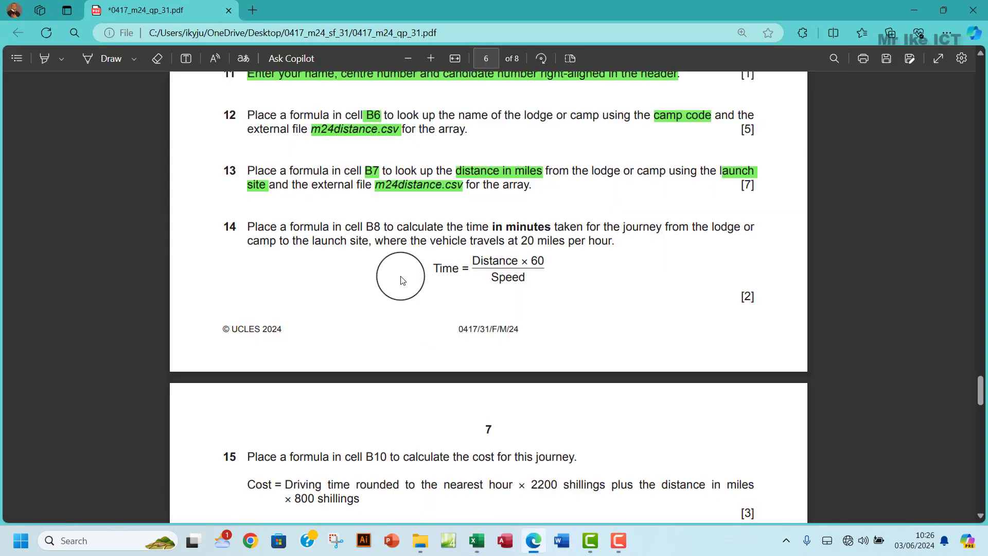
scroll(309, 233, "down", 2)
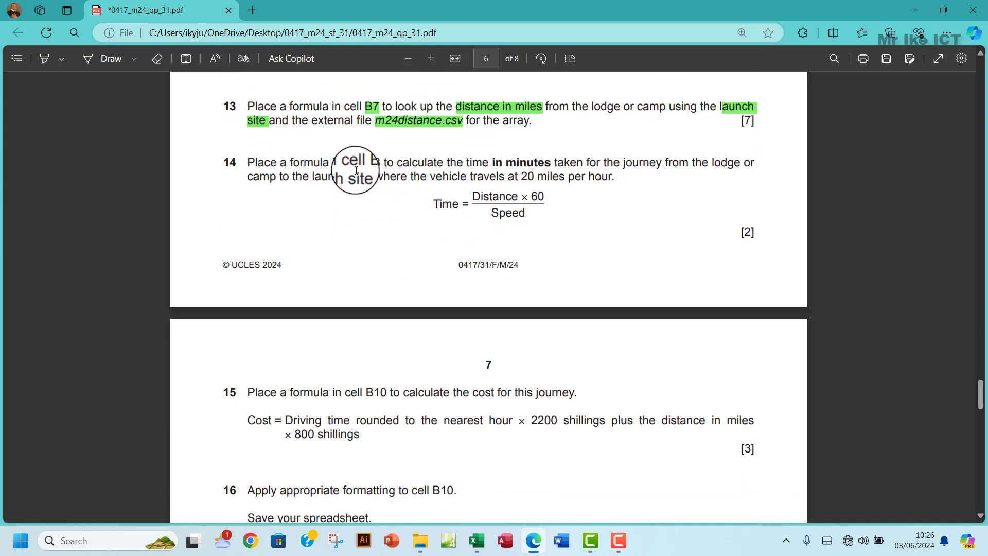
left_click_drag(361, 163, 381, 165)
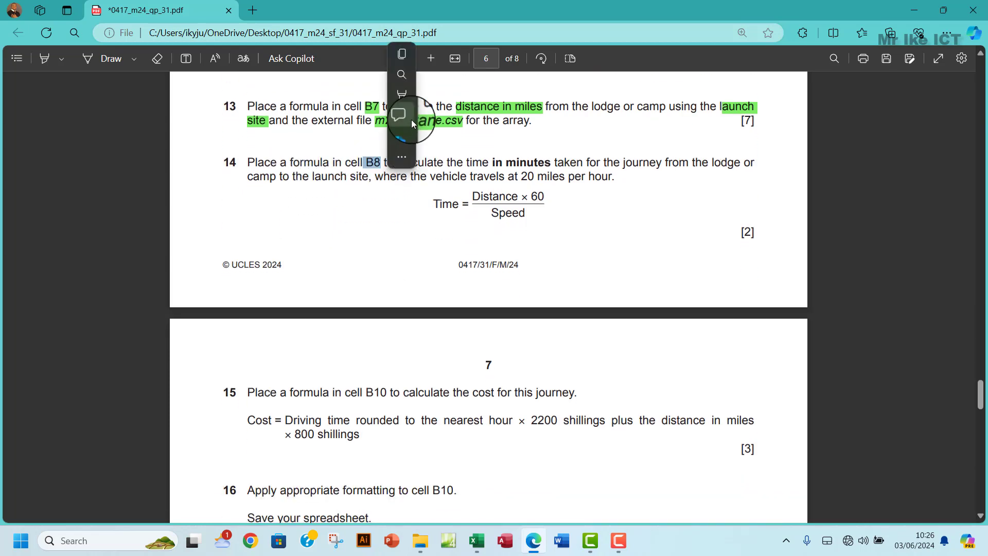
mouse_move(409, 118)
mouse_move(470, 93)
left_click(518, 117)
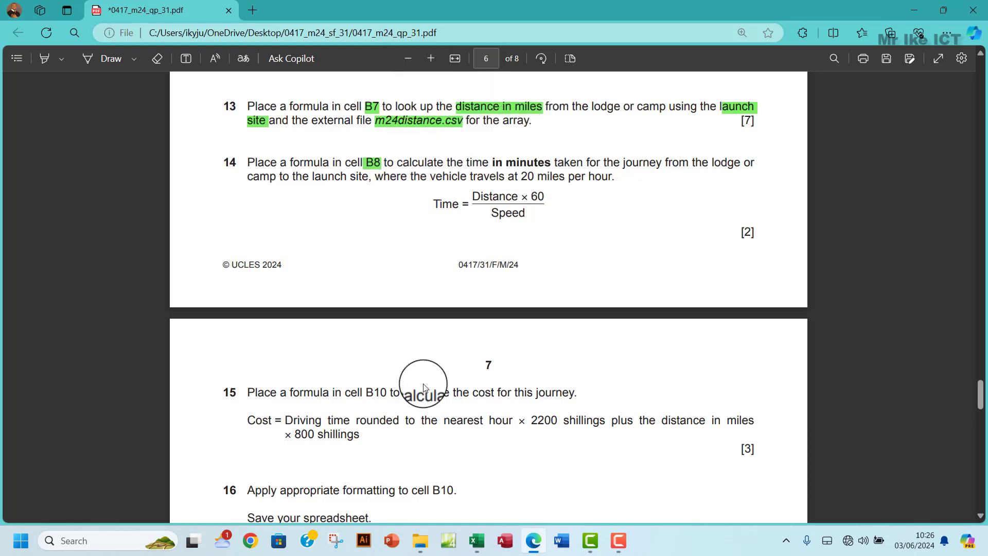
mouse_move(479, 545)
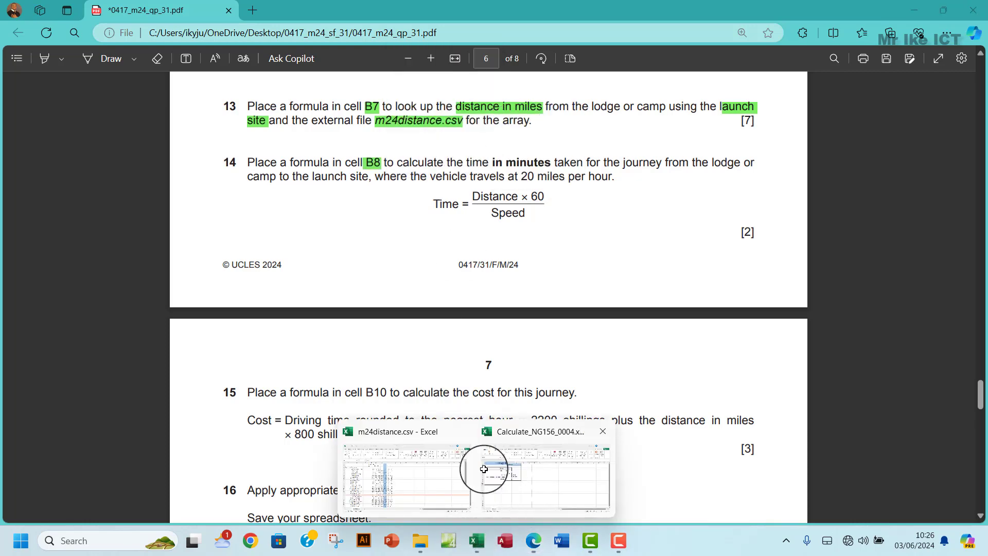
left_click(487, 472)
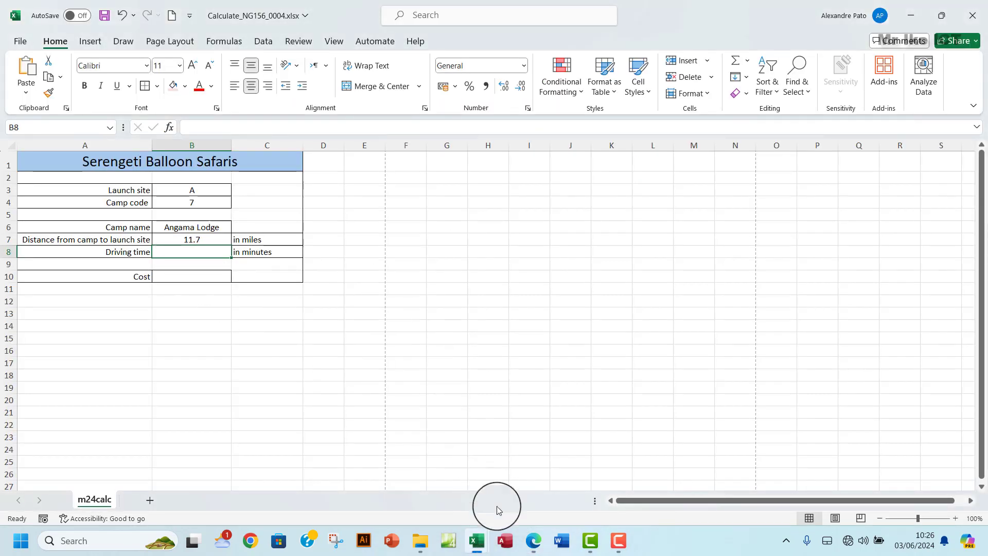
left_click(532, 539)
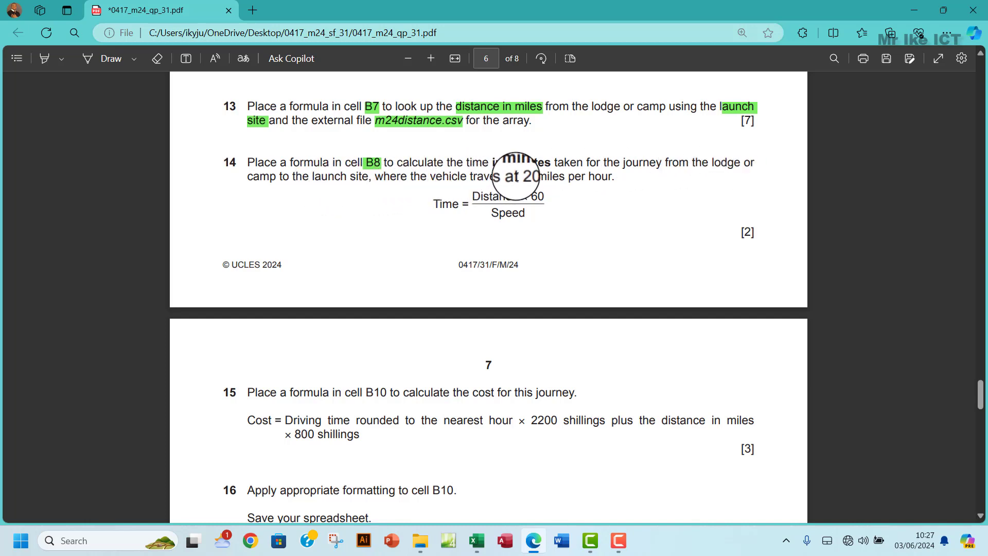
- Highlight '20 miles per hour' in question 14 in green
left_click_drag(520, 177, 615, 177)
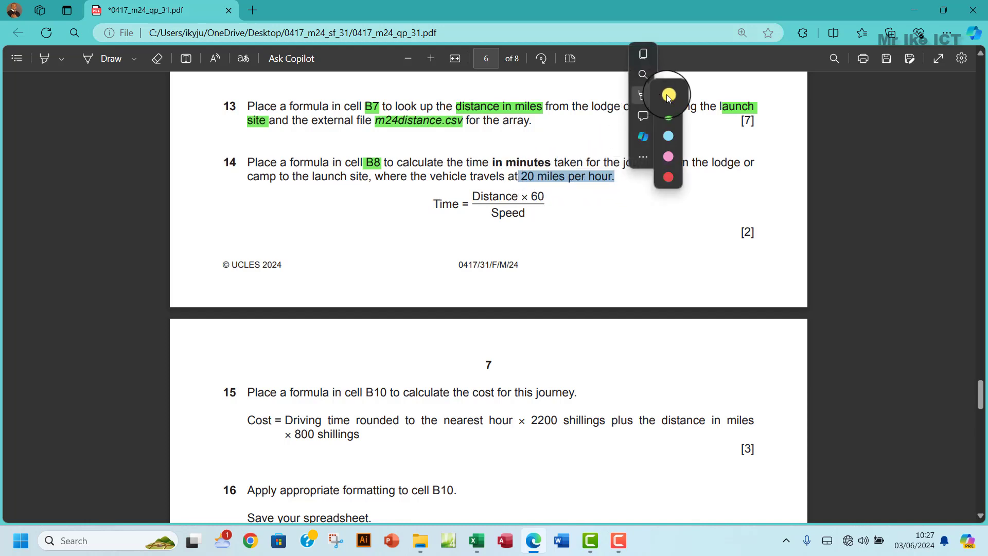
left_click(667, 115)
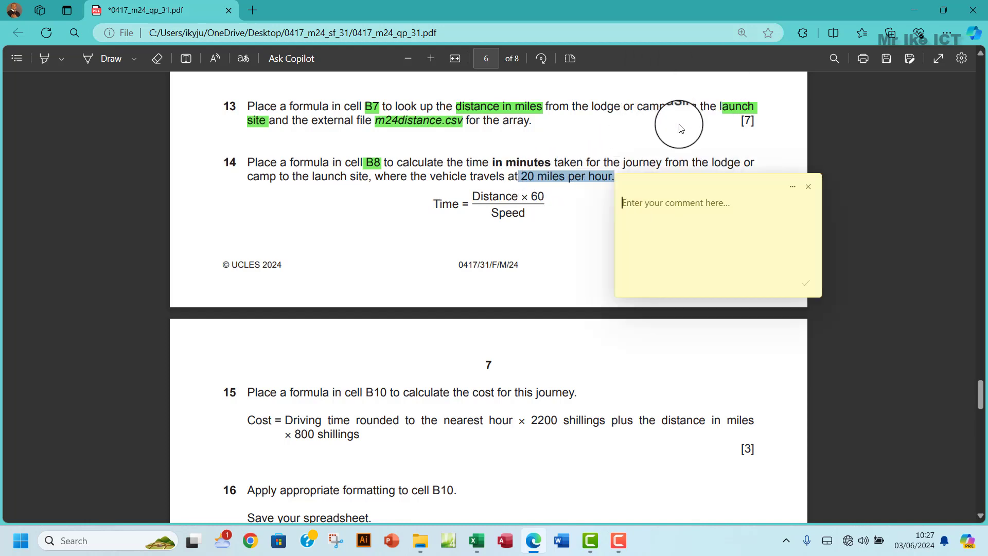
left_click(800, 179)
right_click(582, 177)
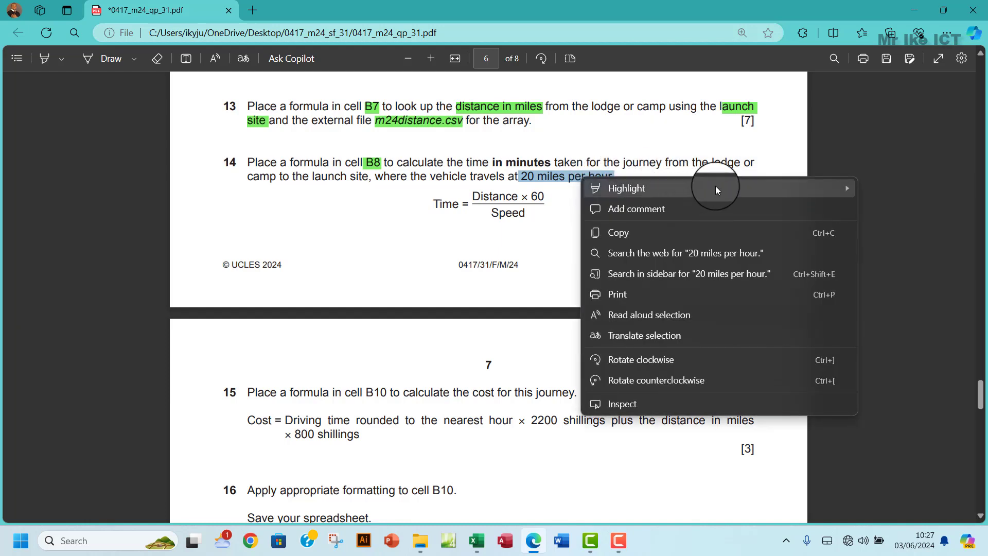
mouse_move(842, 193)
left_click(882, 209)
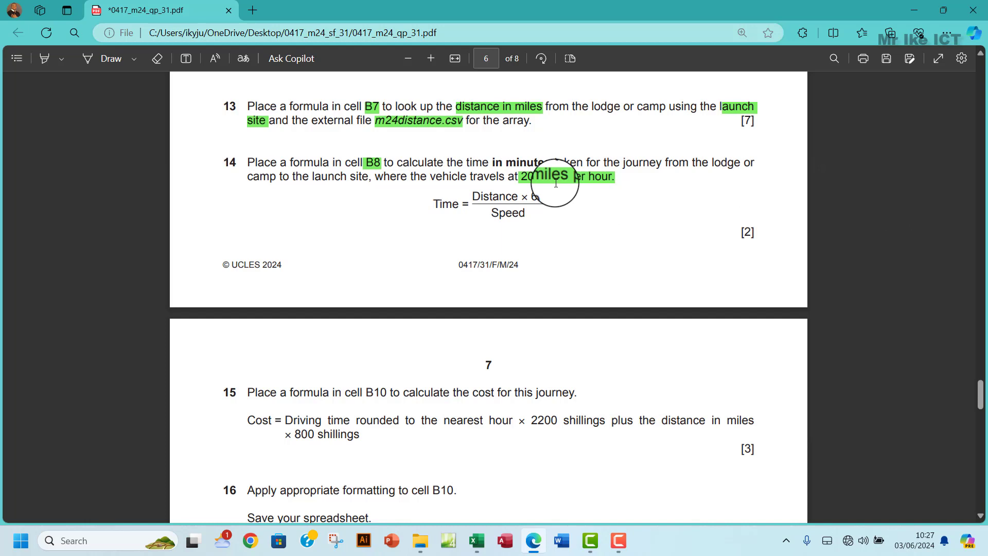
- Add an empty text box beside the Time formula in question 14
left_click_drag(519, 197, 470, 196)
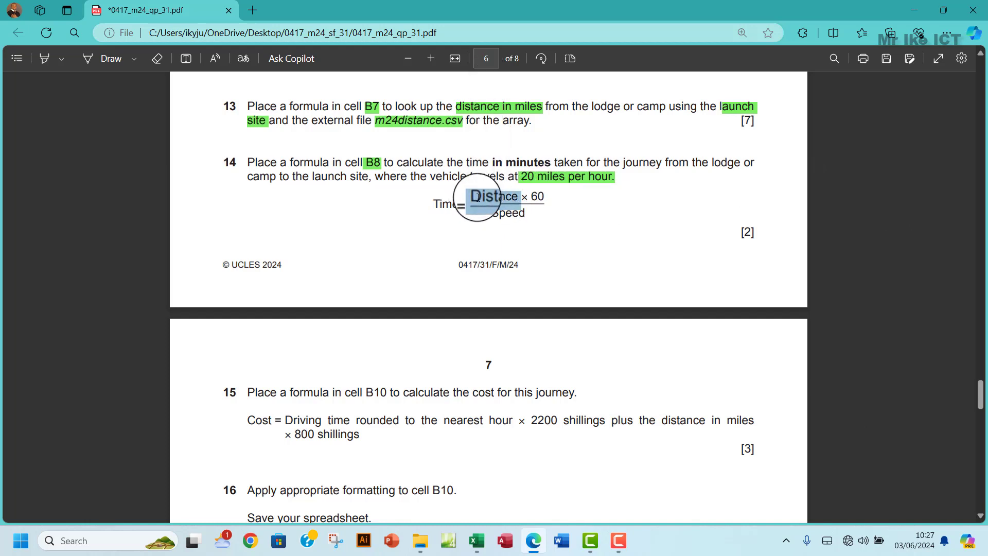
left_click(503, 215)
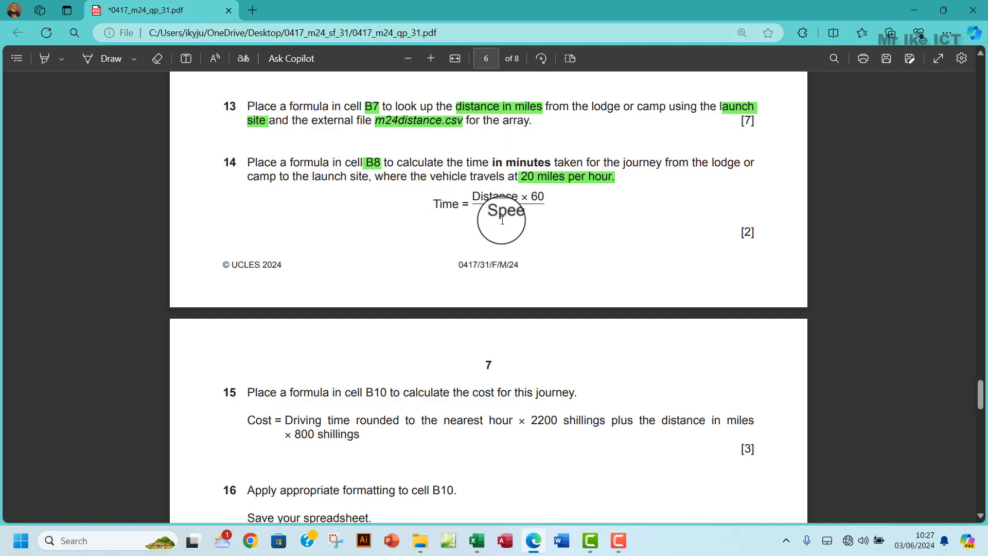
left_click(186, 59)
left_click(573, 231)
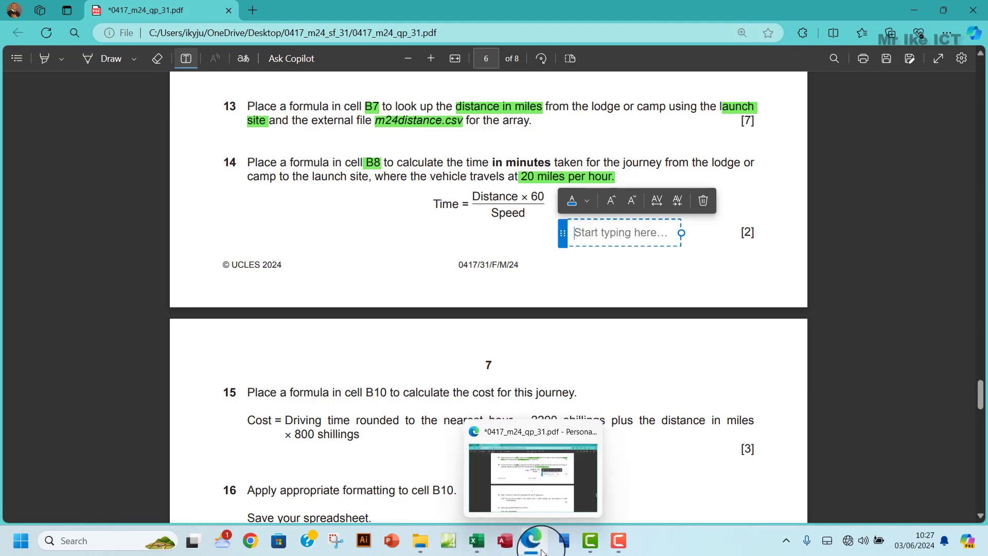
mouse_move(477, 540)
left_click(519, 503)
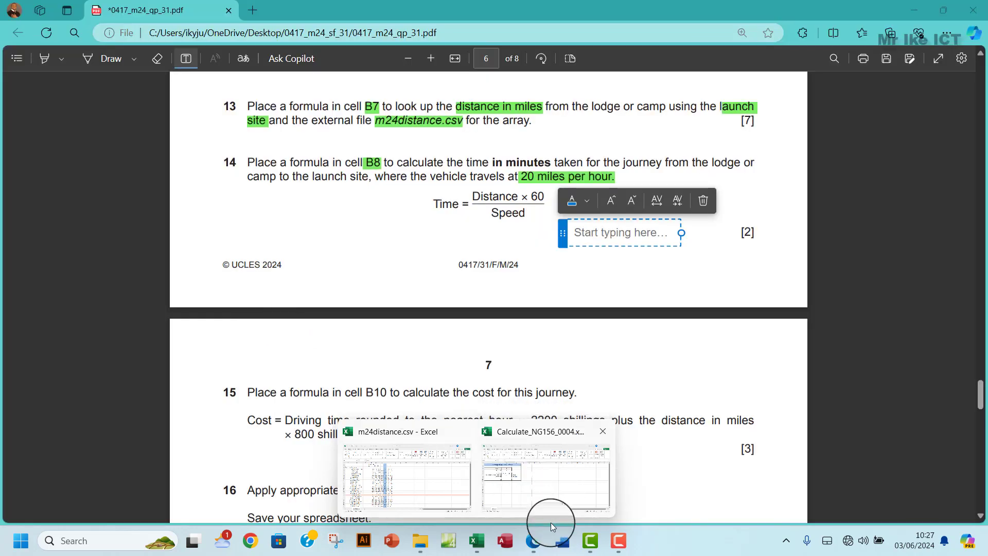
left_click(545, 479)
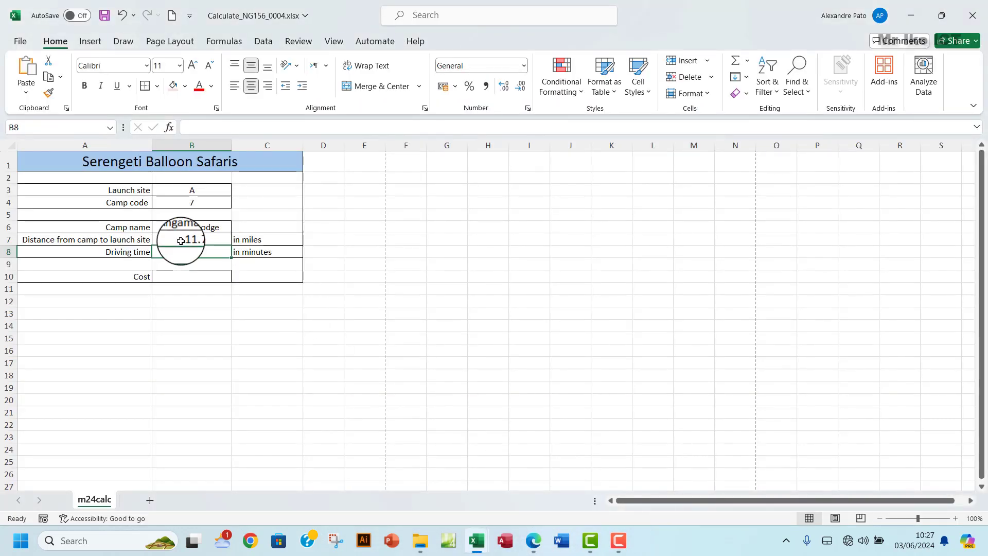
mouse_move(533, 550)
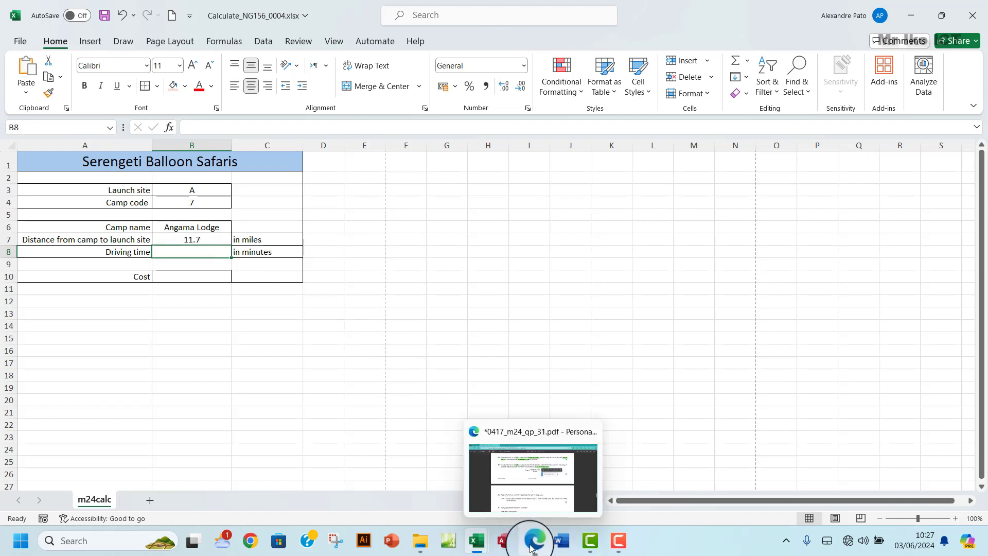
left_click(551, 456)
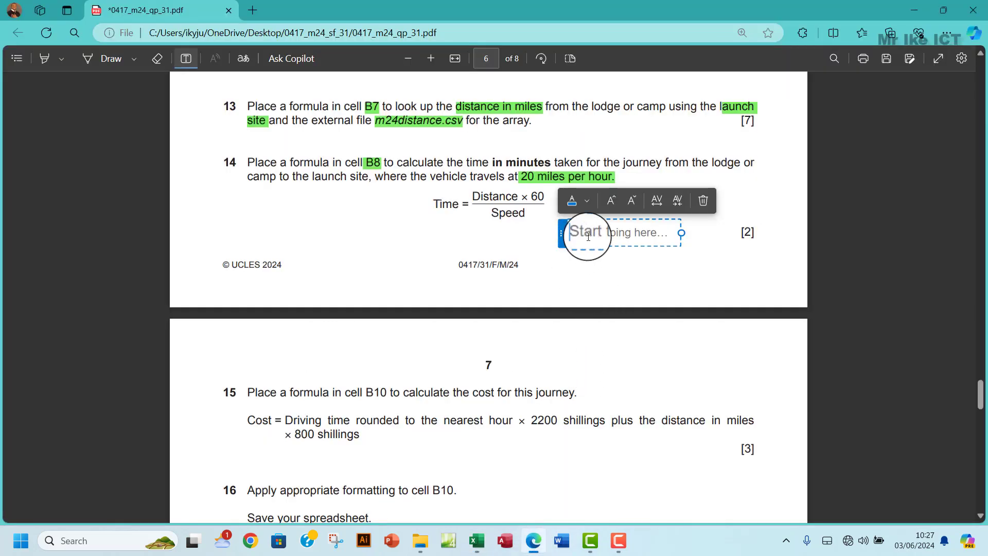
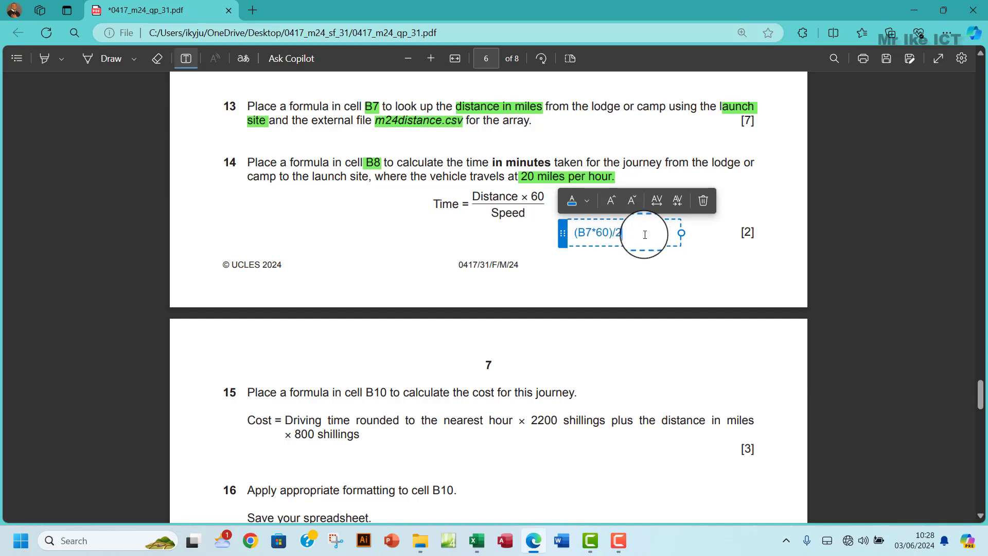
- Enter the driving-time formula =(B7*60)/20 in cell B8
left_click_drag(641, 236, 587, 229)
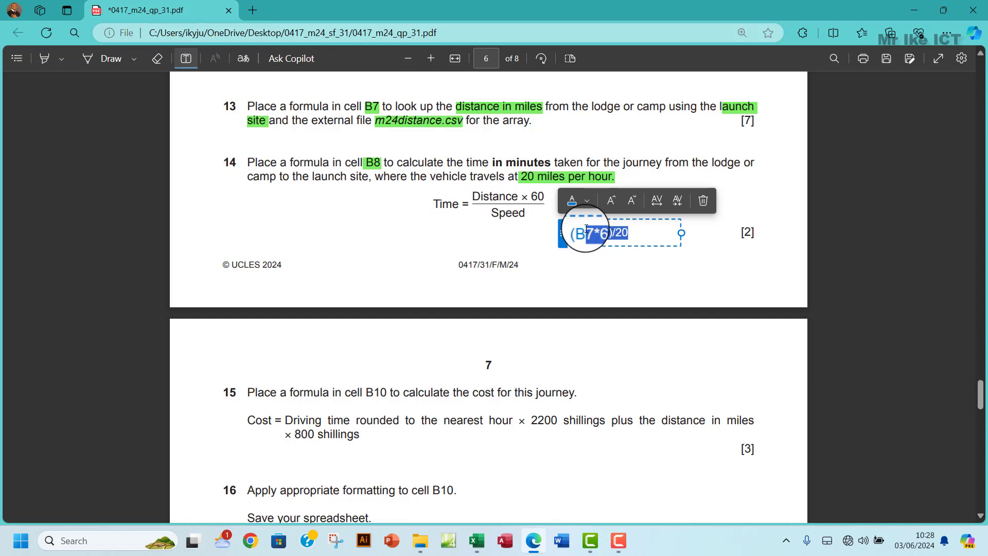
left_click_drag(587, 229, 574, 233)
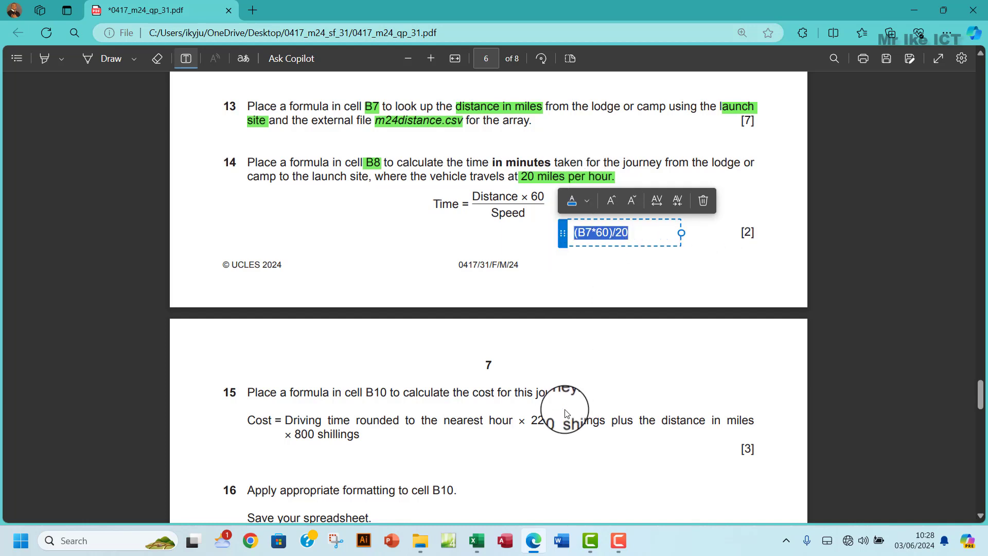
mouse_move(478, 541)
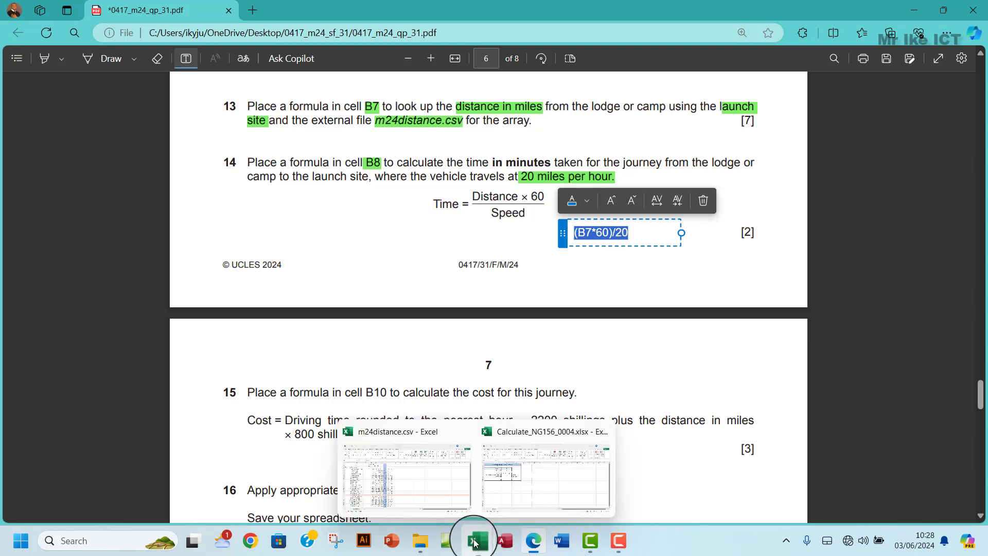
left_click(514, 470)
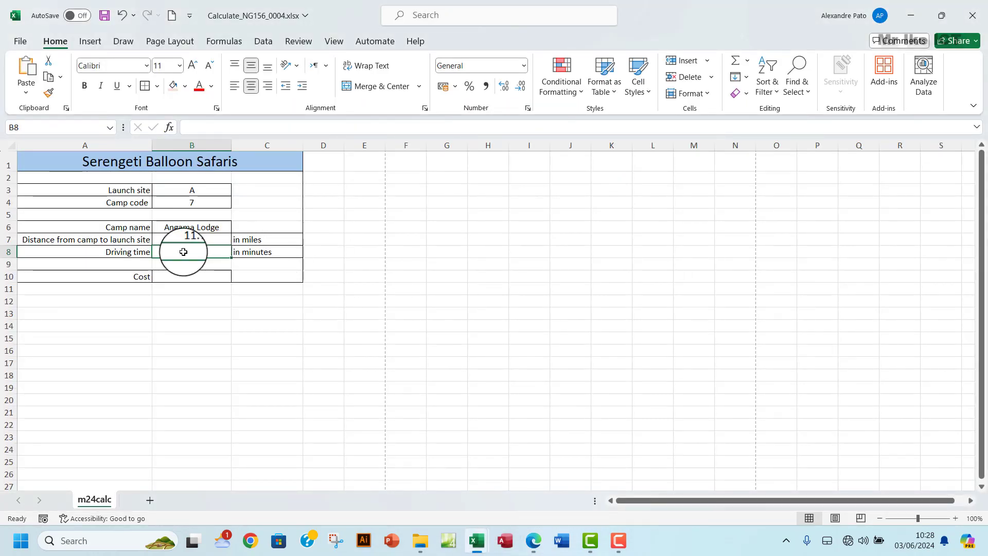
type("=(B7*60)/20")
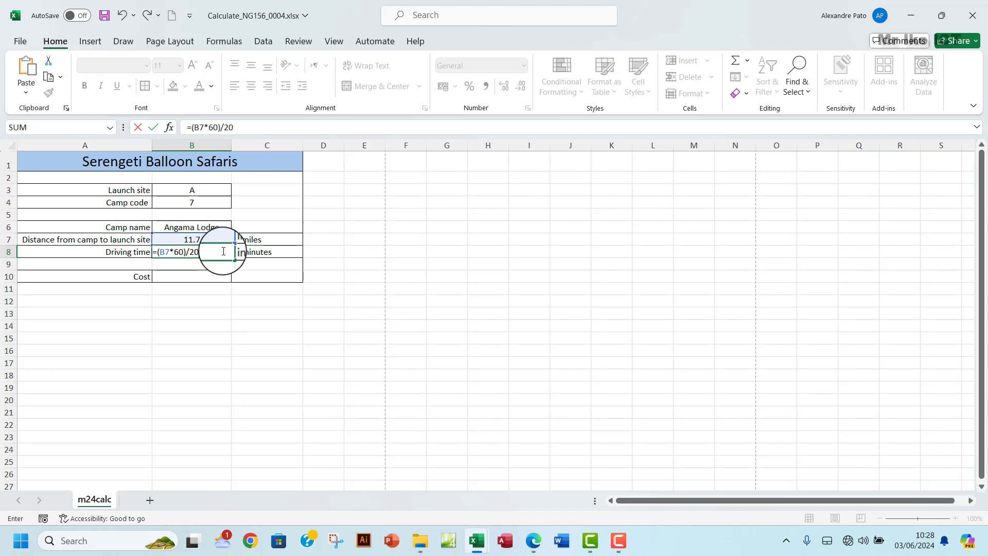
key("Return")
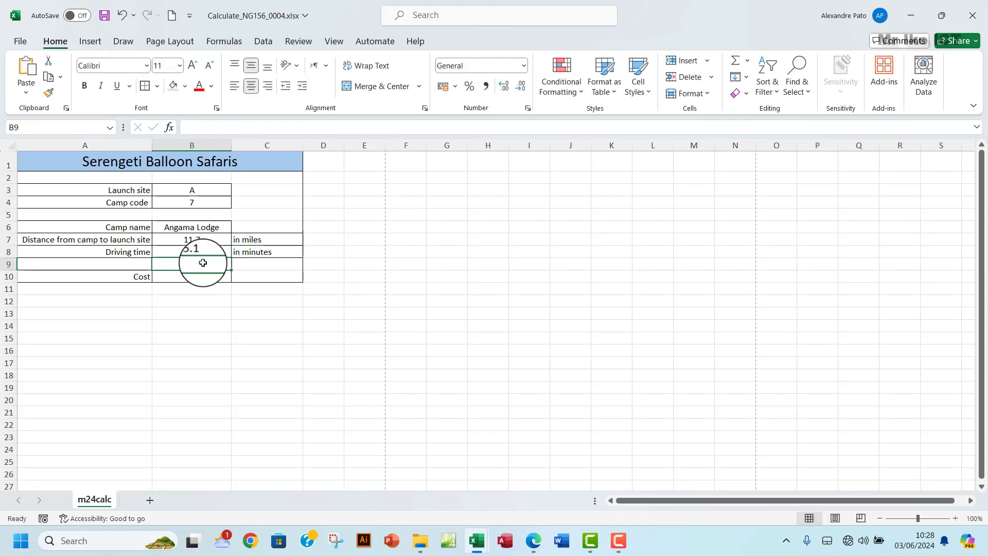
- Set launch site B3 to E and camp code B4 to 17, giving 83.4 minutes
left_click(197, 192)
type("E")
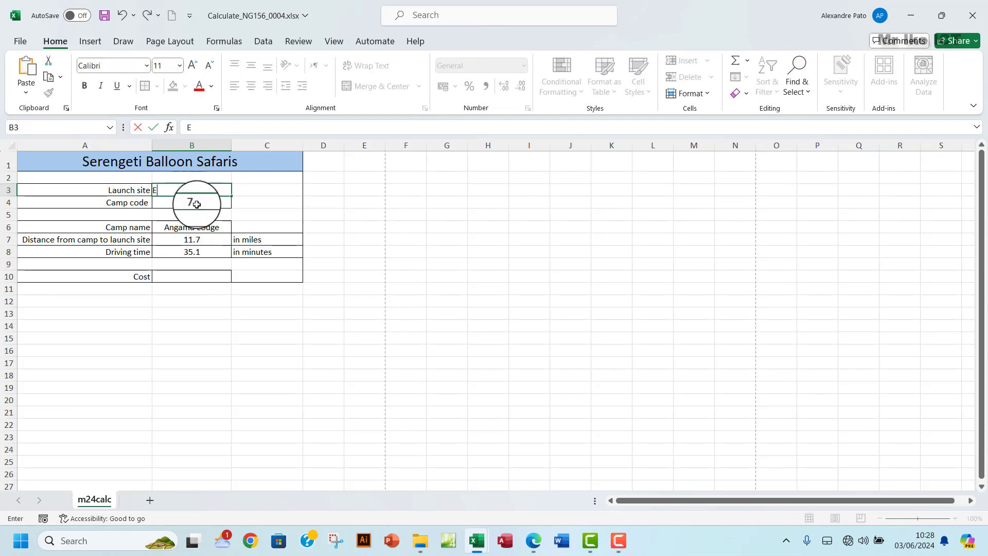
left_click(197, 204)
type("1")
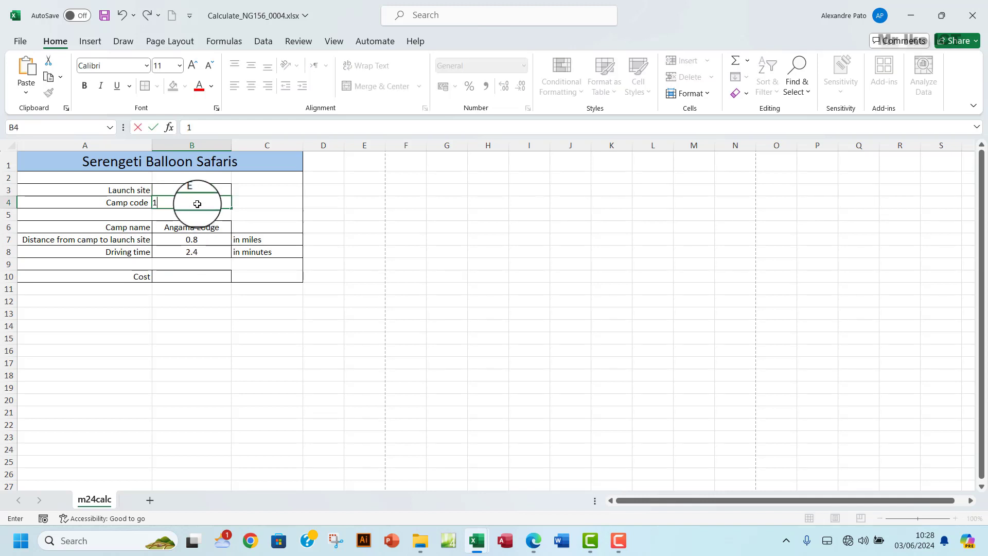
type("7")
left_click(198, 263)
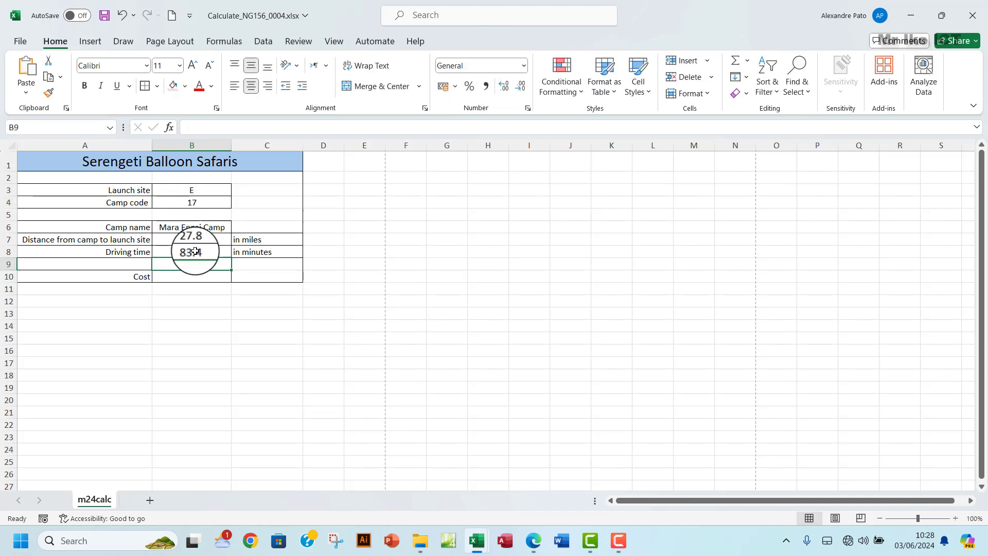
left_click(194, 277)
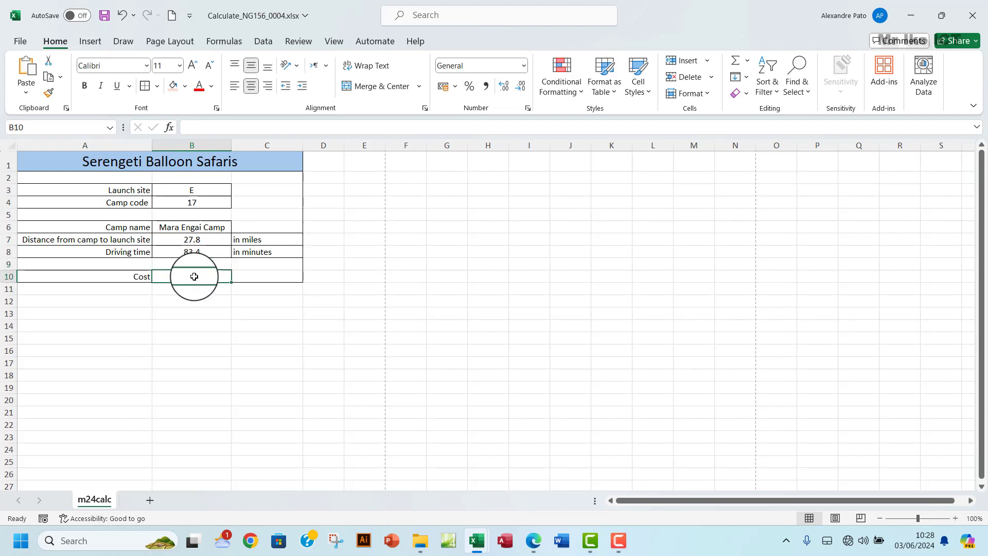
left_click(533, 540)
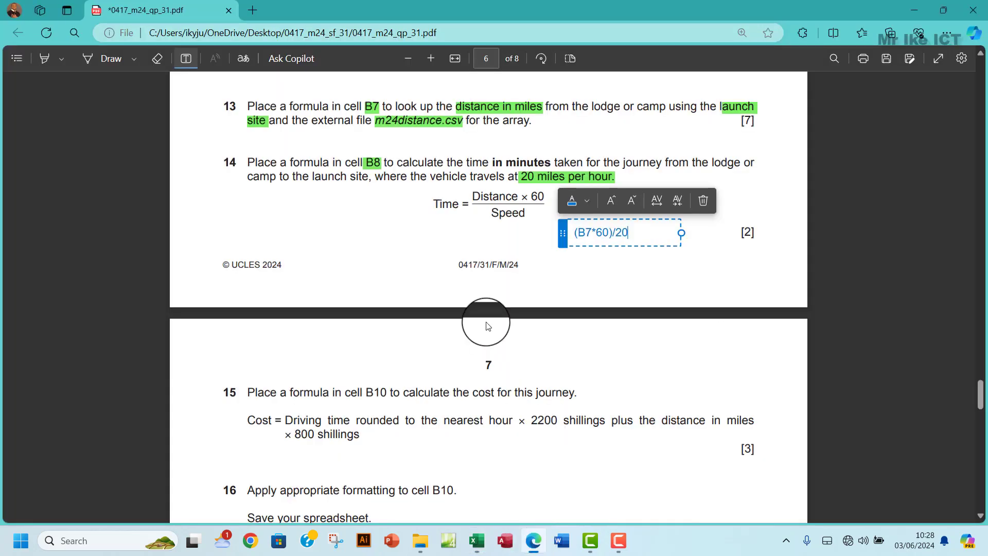
- Scroll down to question 15 on page 7 and turn off the Add text tool
scroll(459, 330, "down", 4)
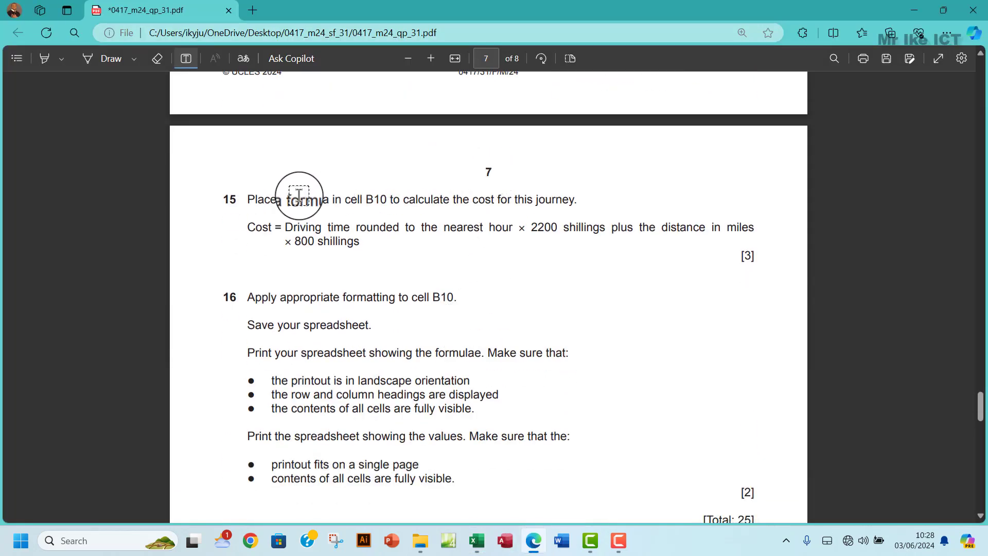
left_click(185, 58)
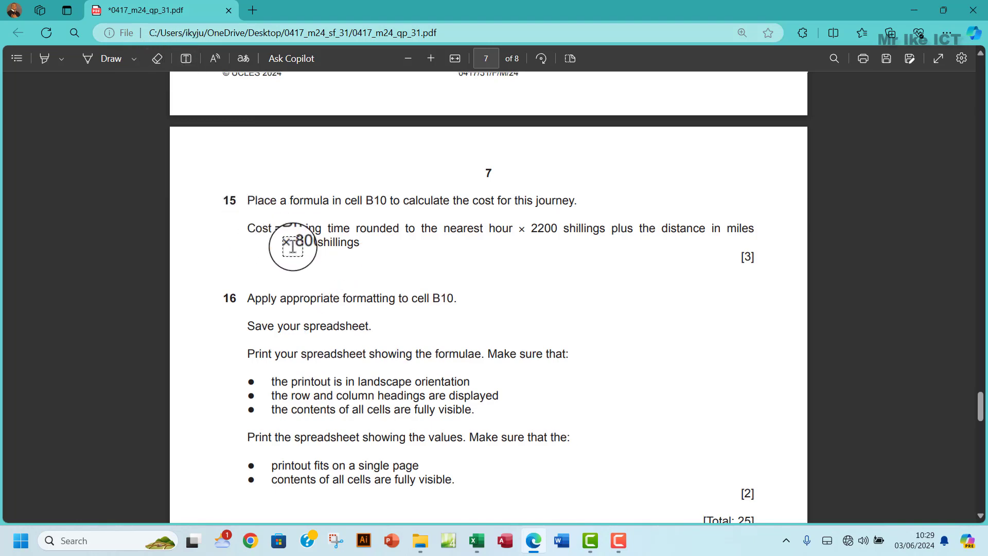
scroll(292, 247, "up", 4)
scroll(293, 246, "down", 3)
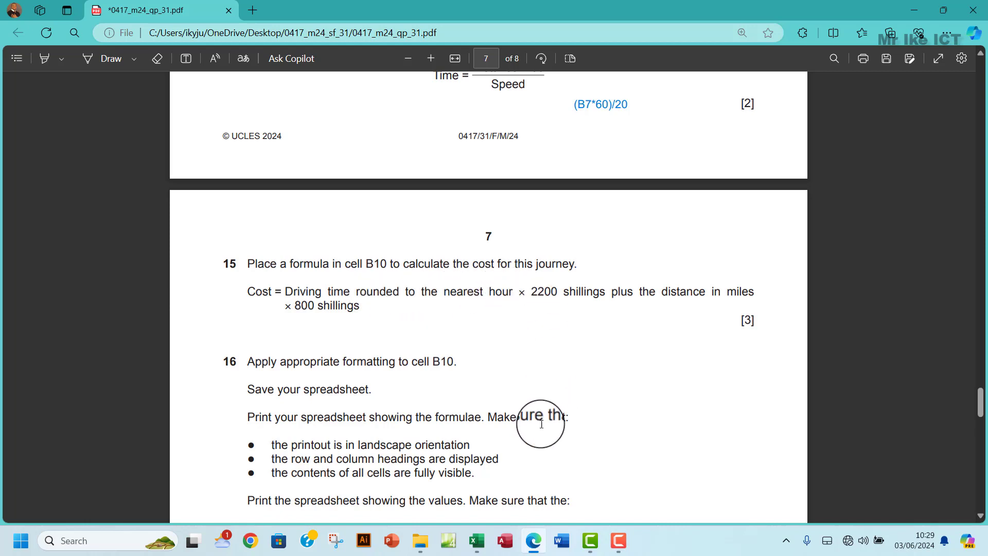
- Glance at the workbook, then return to the PDF and turn Add text back on
mouse_move(481, 536)
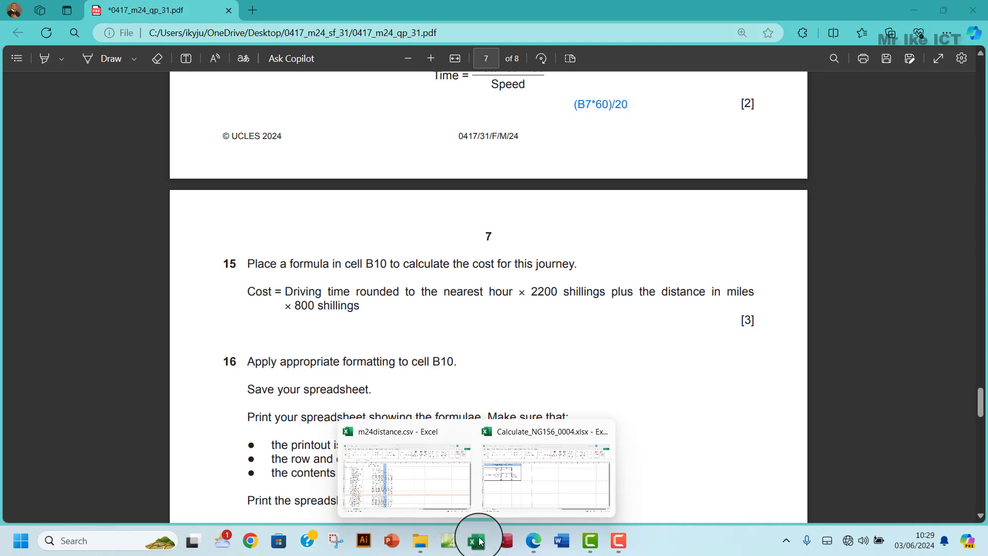
left_click(529, 488)
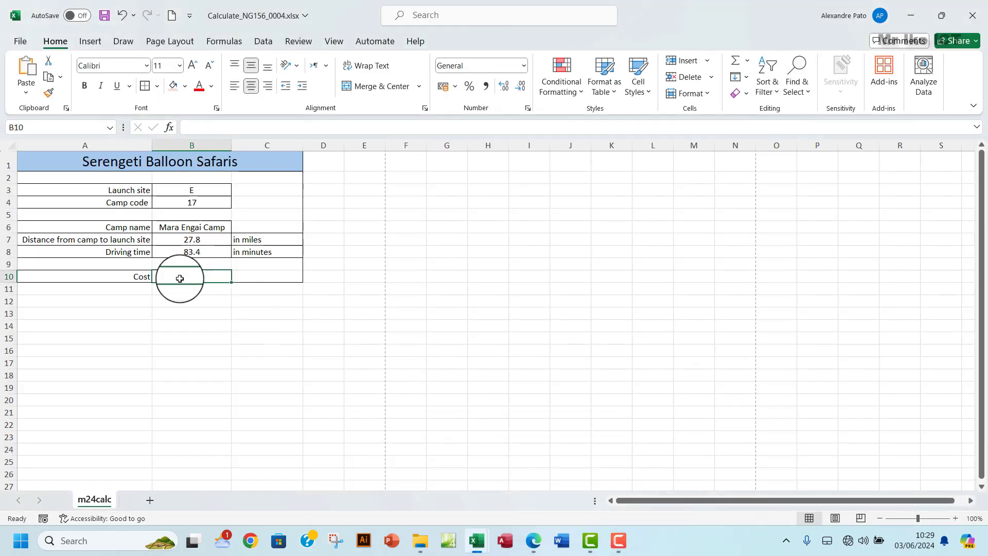
left_click(533, 540)
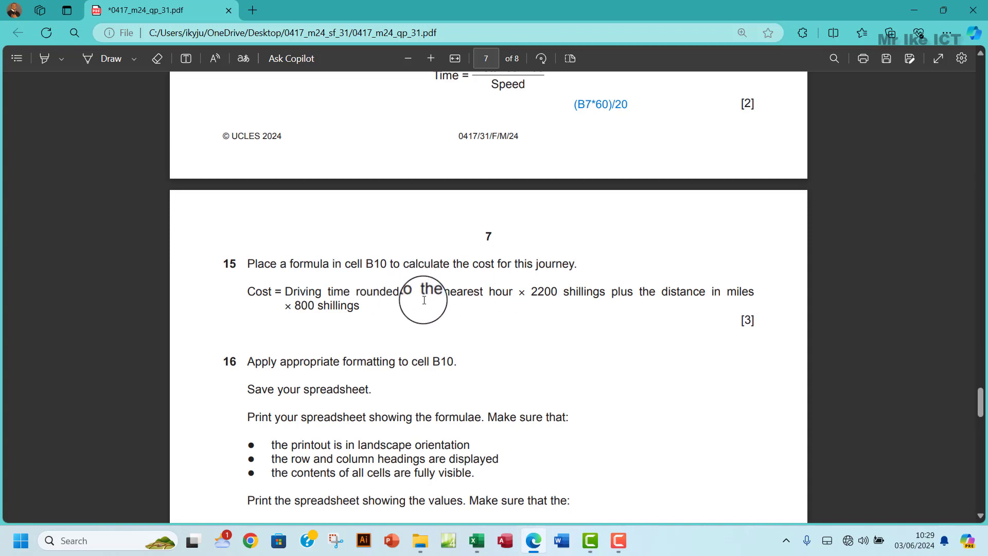
left_click(188, 63)
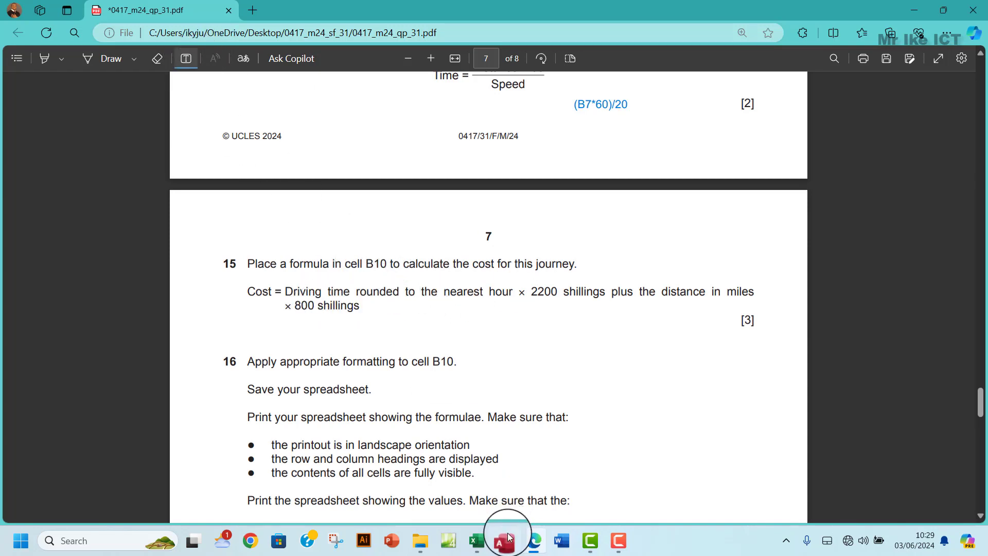
mouse_move(477, 540)
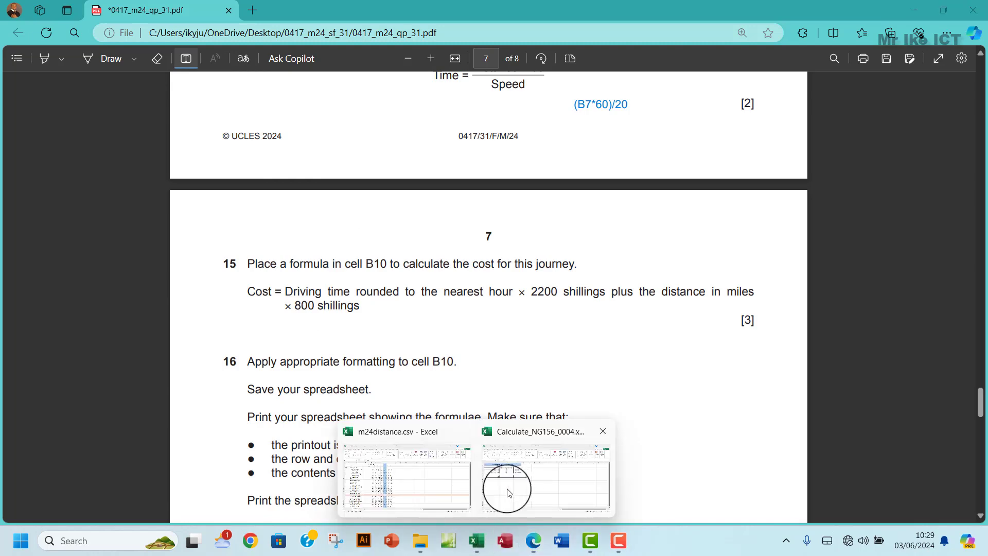
mouse_move(508, 493)
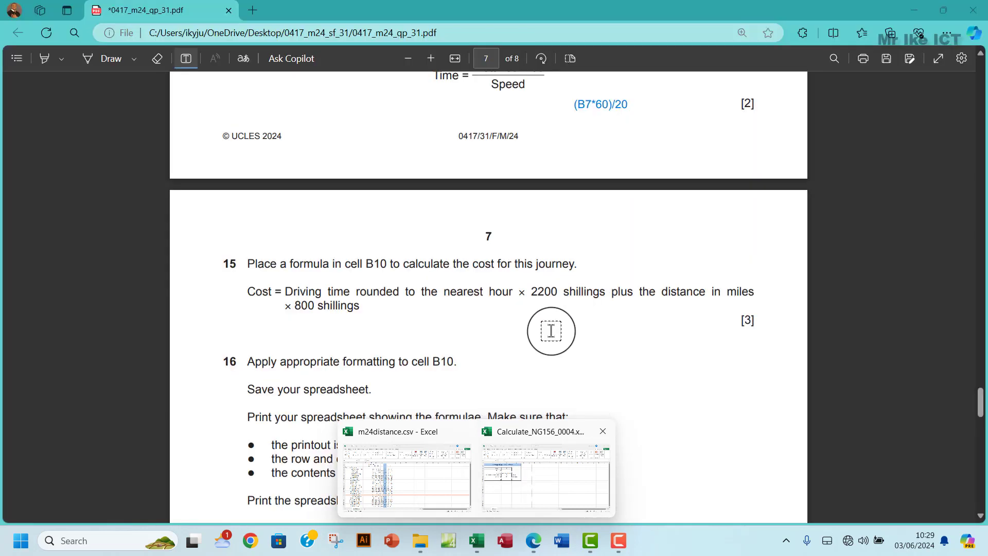
- Add a text note reading B8/60 beside question 15
left_click(529, 330)
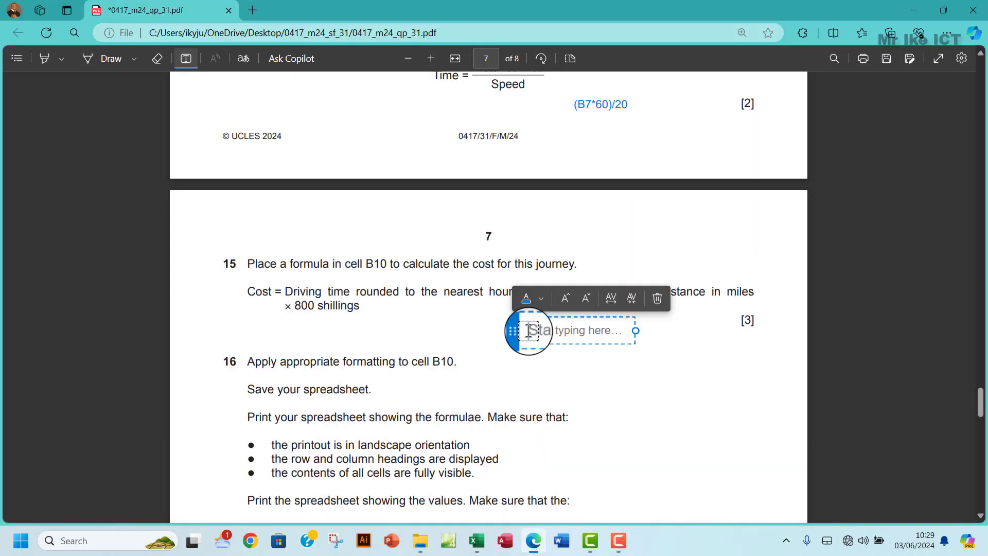
type("B")
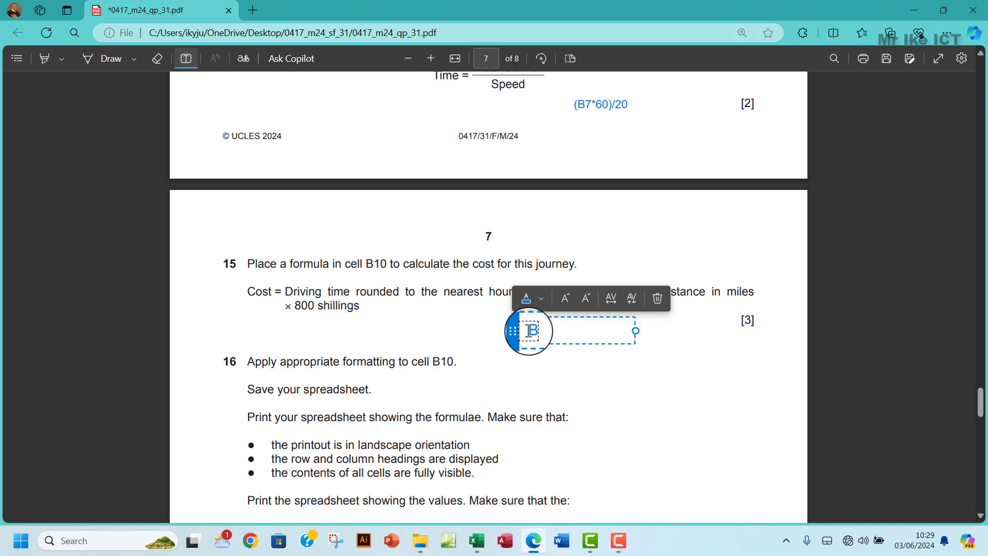
type("8")
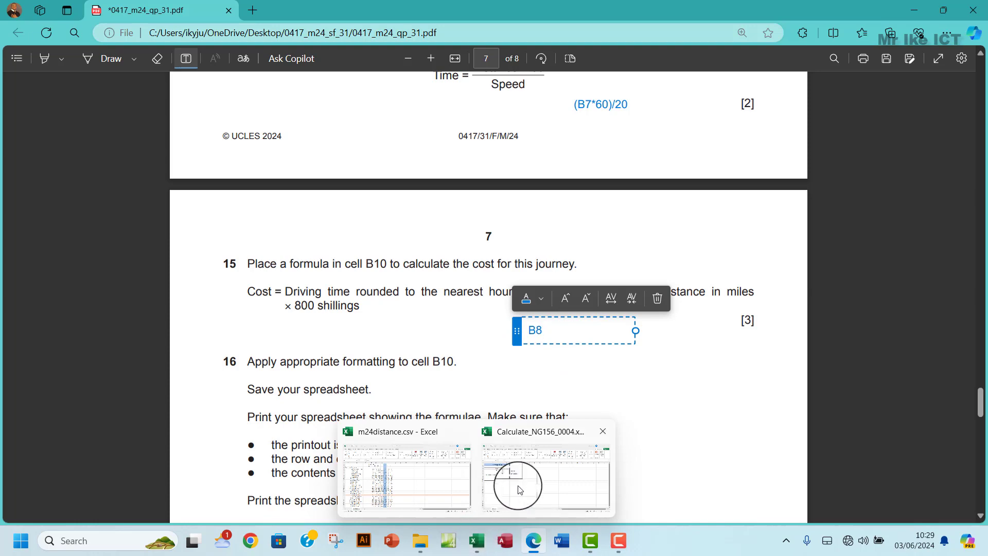
mouse_move(519, 489)
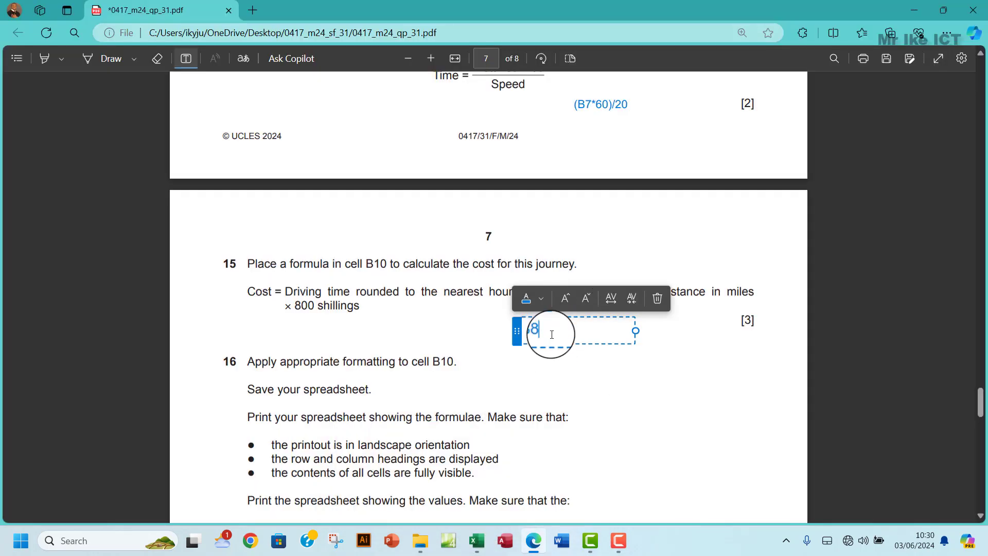
type("/60")
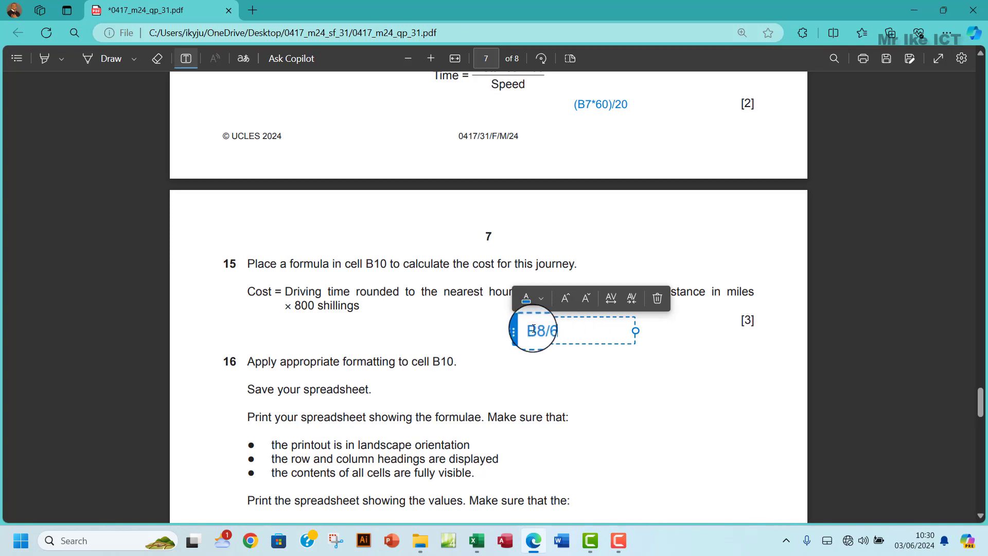
left_click(535, 330)
key("BackSpace")
key("ctrl+z")
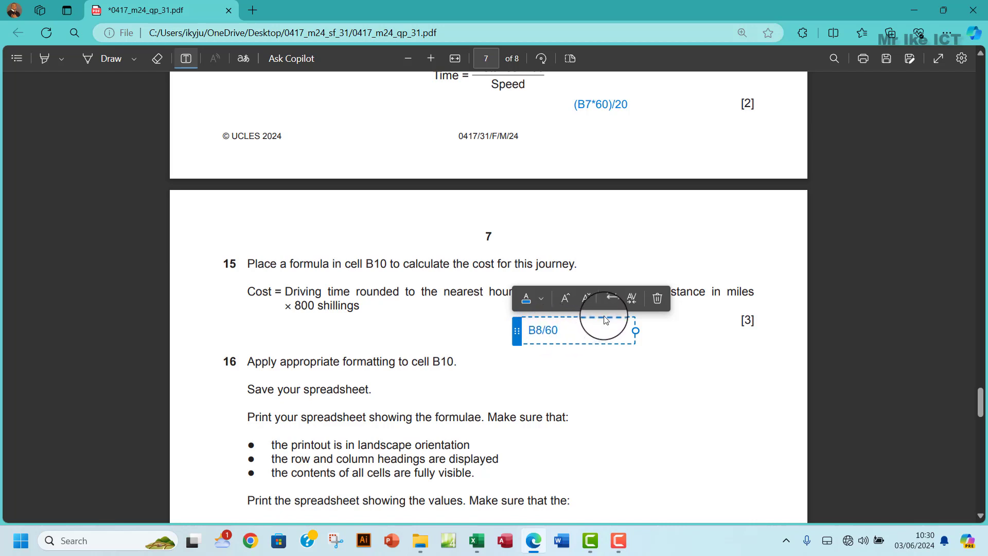
- Move the note by question 16, complete it as =(ROUND(B8/60,0), and copy it
left_click_drag(605, 317, 681, 380)
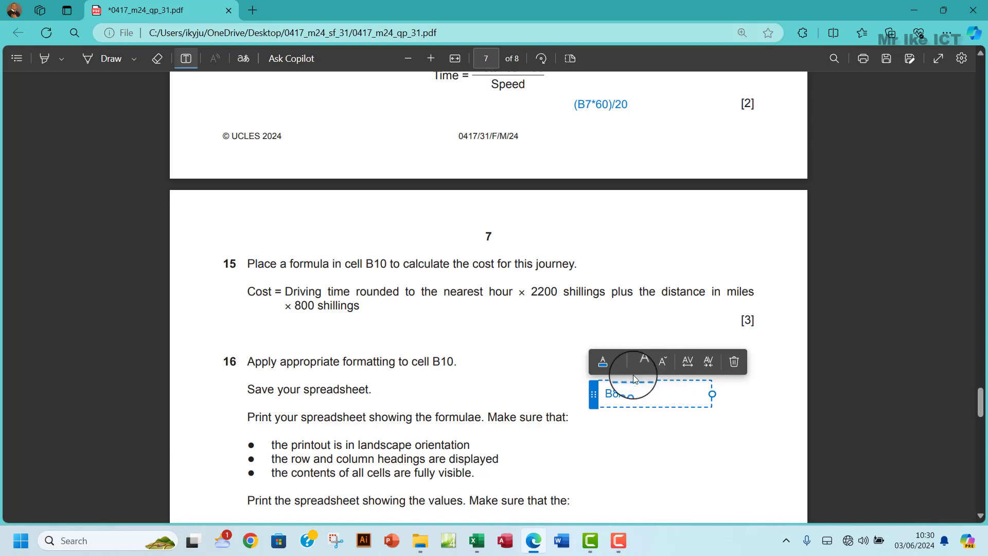
left_click(605, 393)
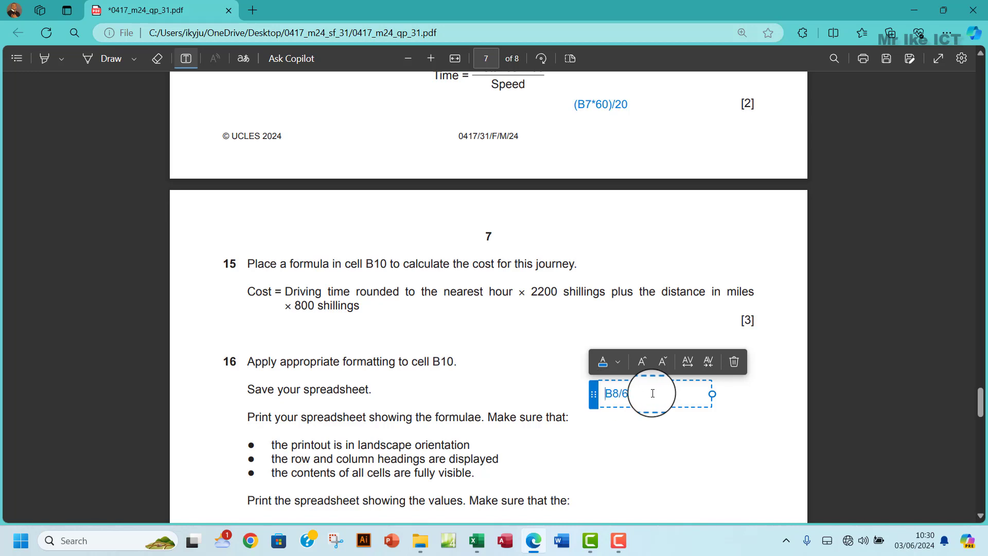
type("=(ROUND")
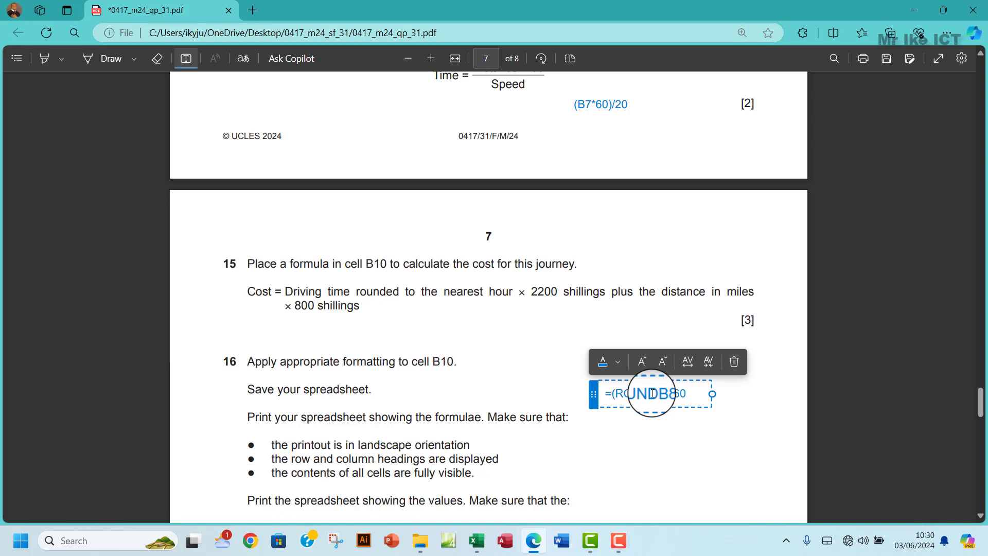
type("(")
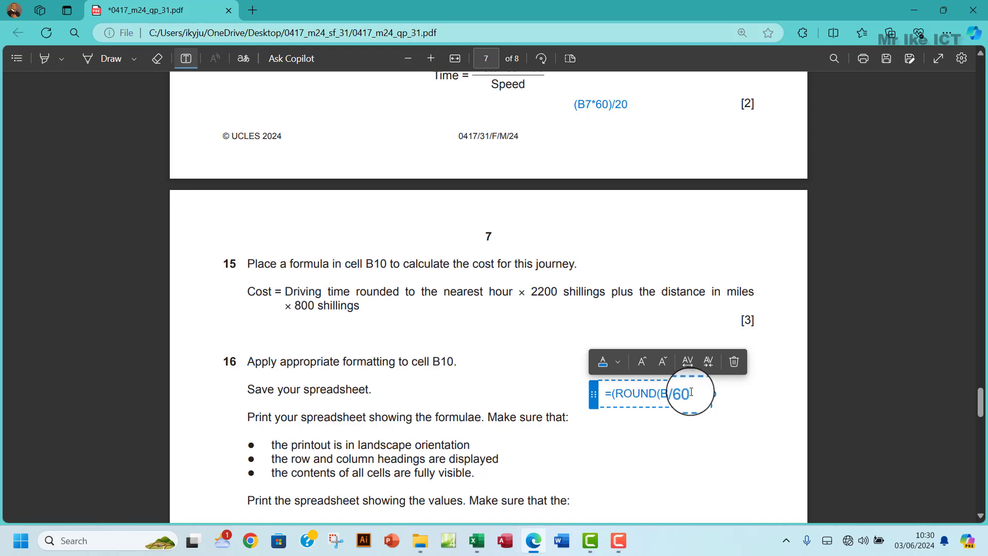
type(",0)")
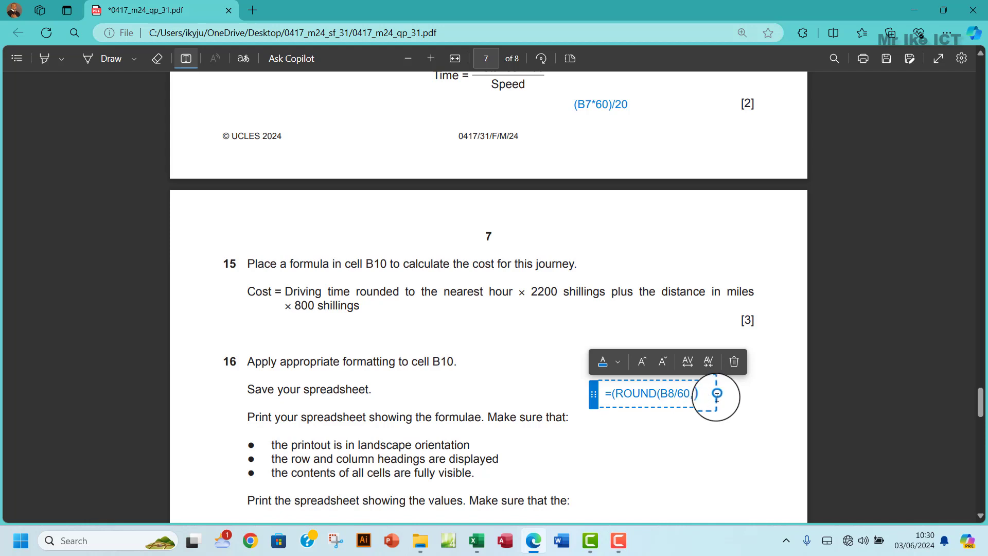
left_click_drag(702, 398, 604, 398)
key("ctrl+c")
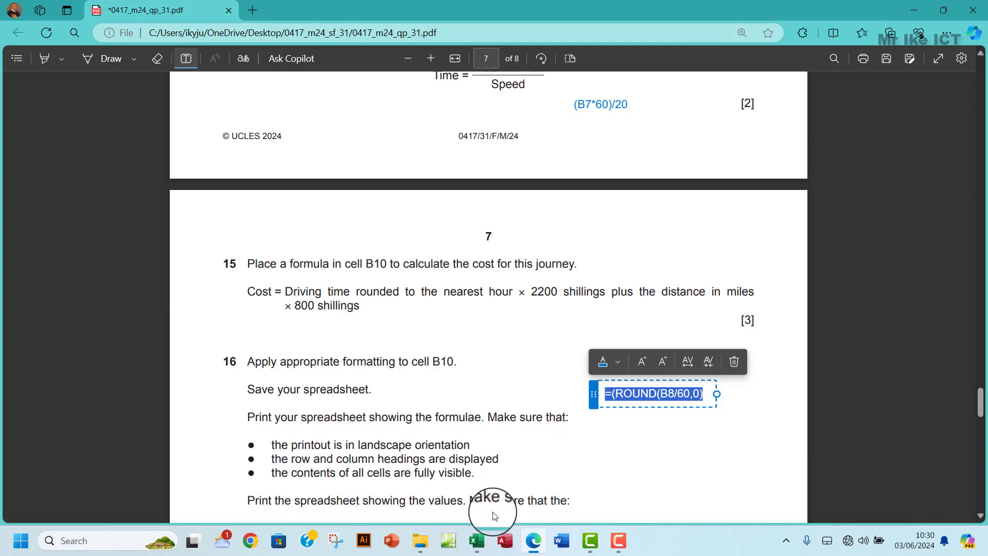
left_click(474, 542)
left_click(509, 482)
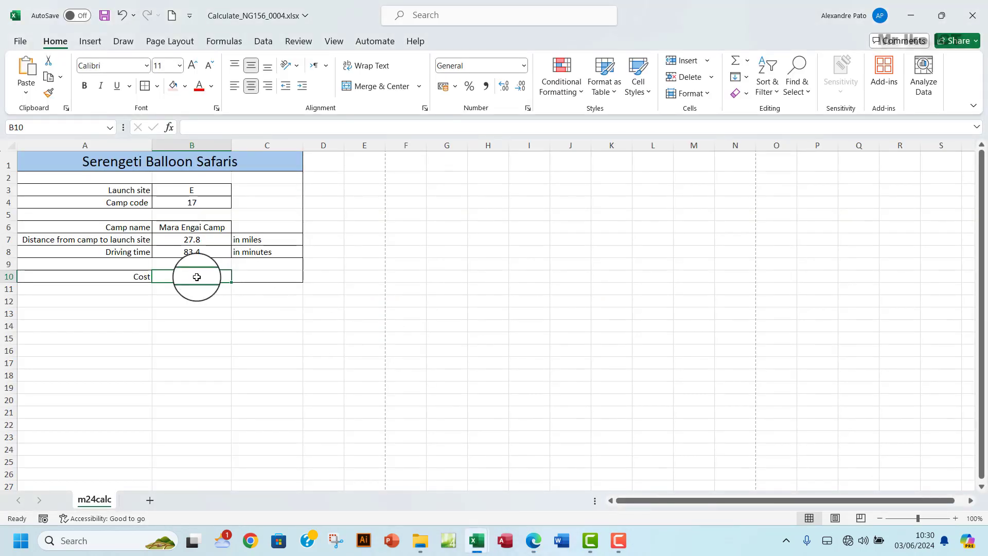
- Paste the note into B10 and fix its brackets to =ROUND(B8/60,0)
key("ctrl+v")
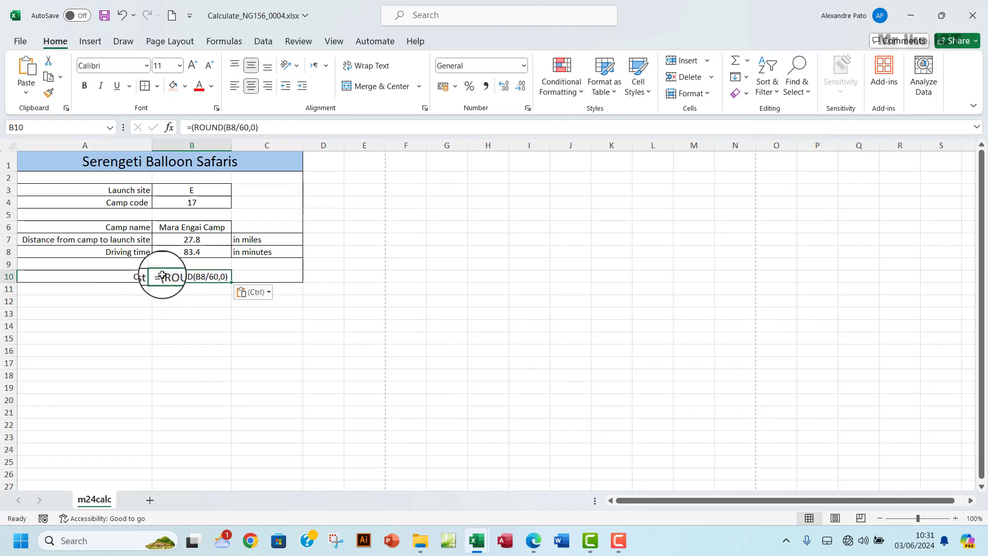
double_click(161, 276)
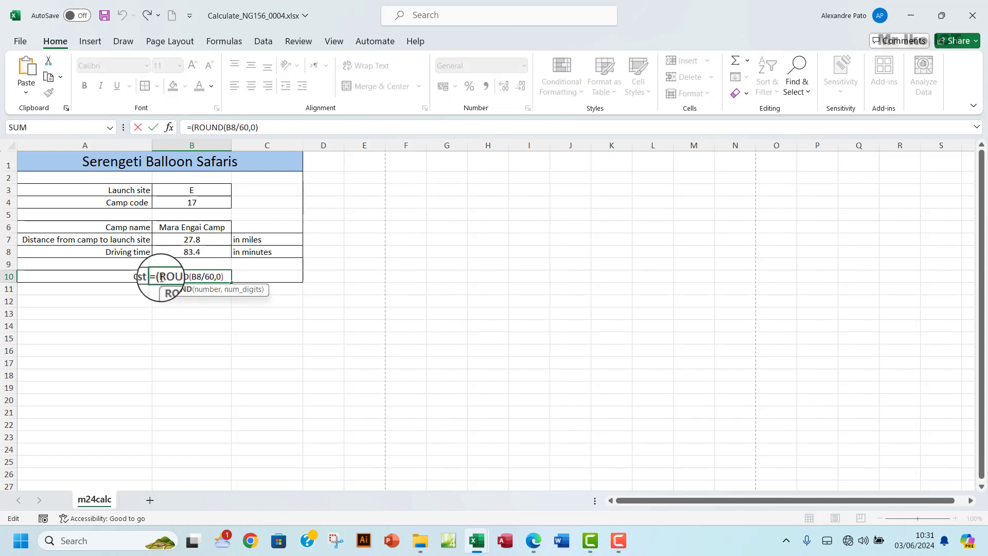
key("BackSpace")
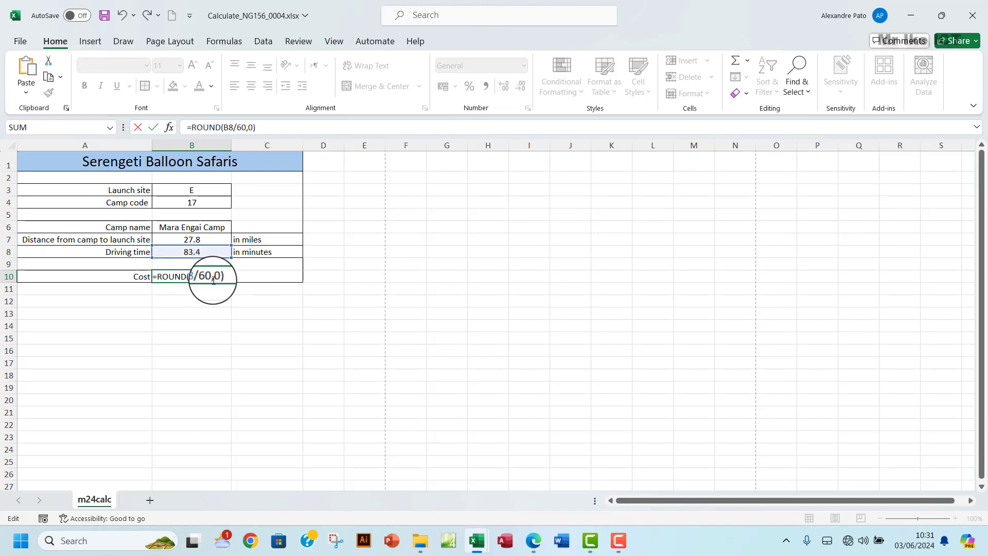
key("BackSpace")
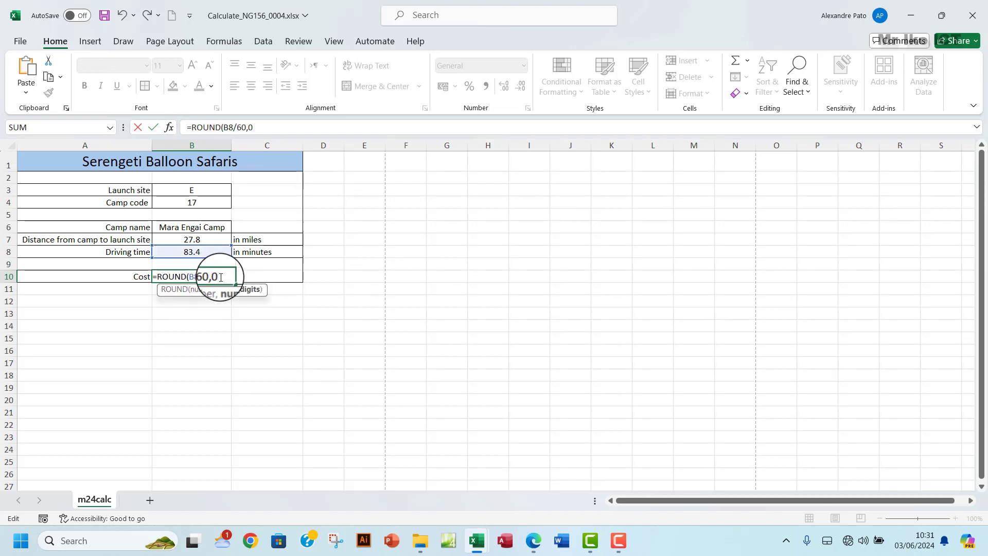
key("Return")
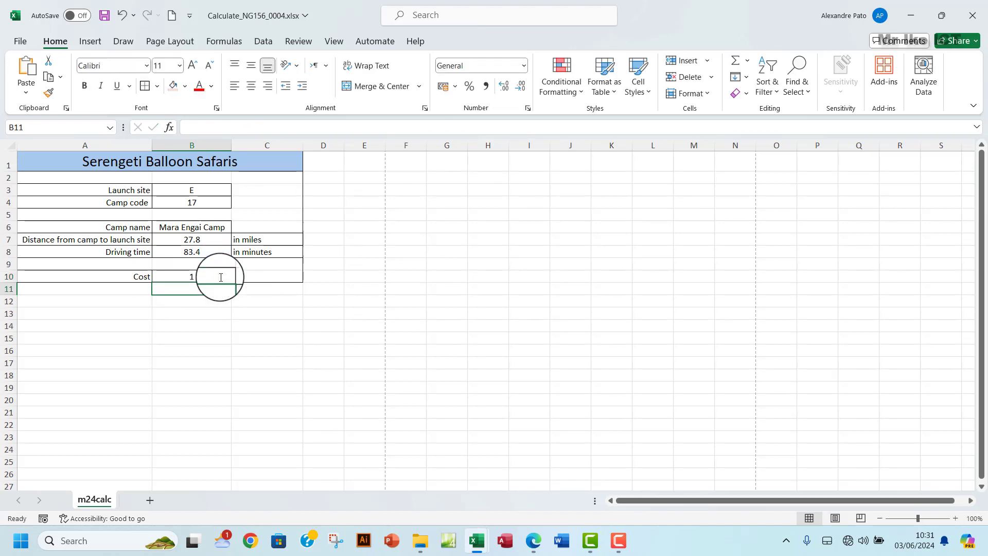
left_click(197, 276)
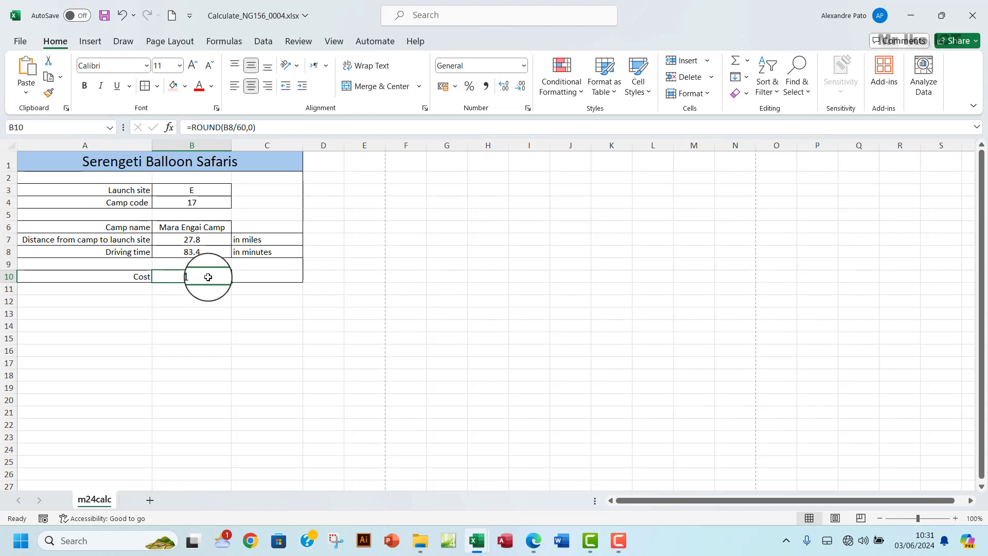
- Append *2200 to the B10 formula after rereading the cost rule
left_click(267, 130)
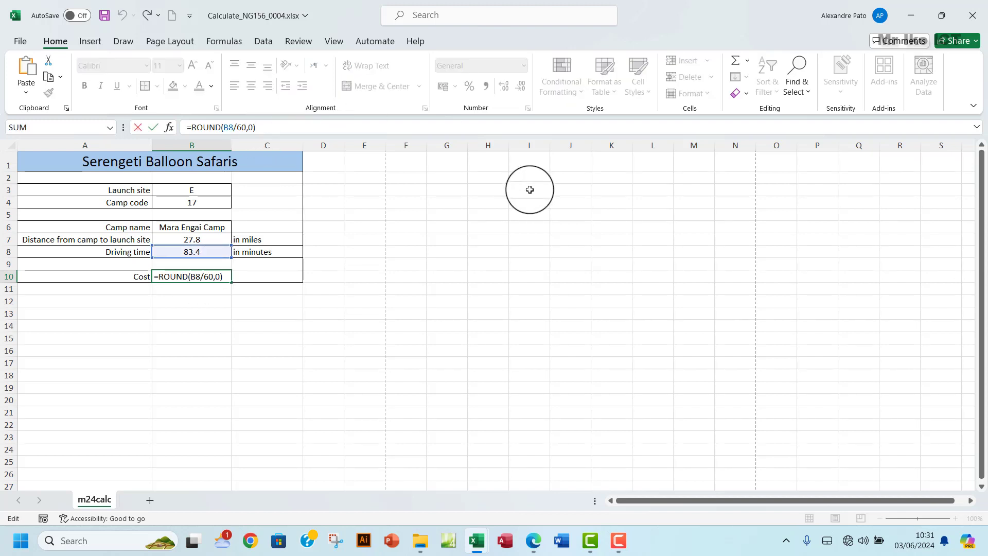
left_click(540, 546)
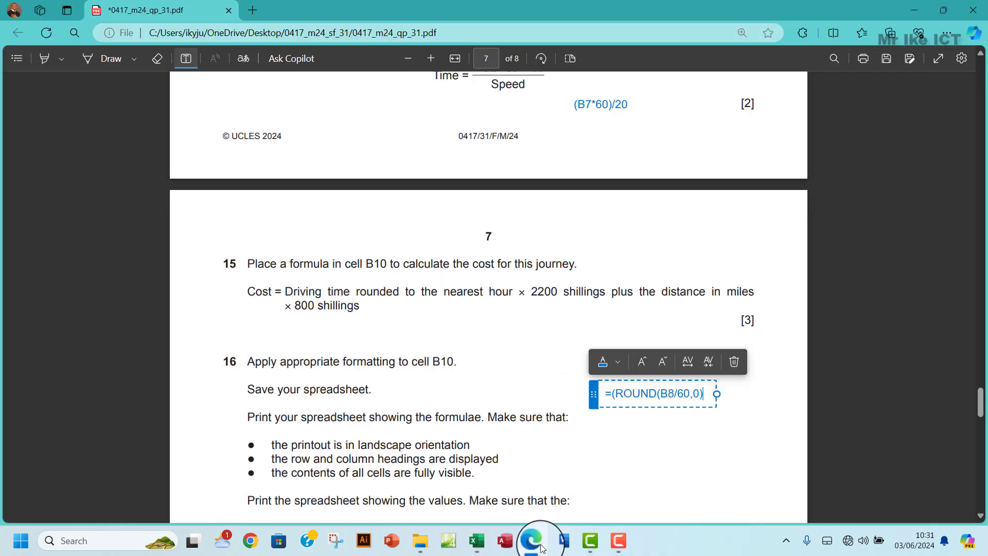
left_click(540, 546)
left_click(541, 546)
left_click(540, 546)
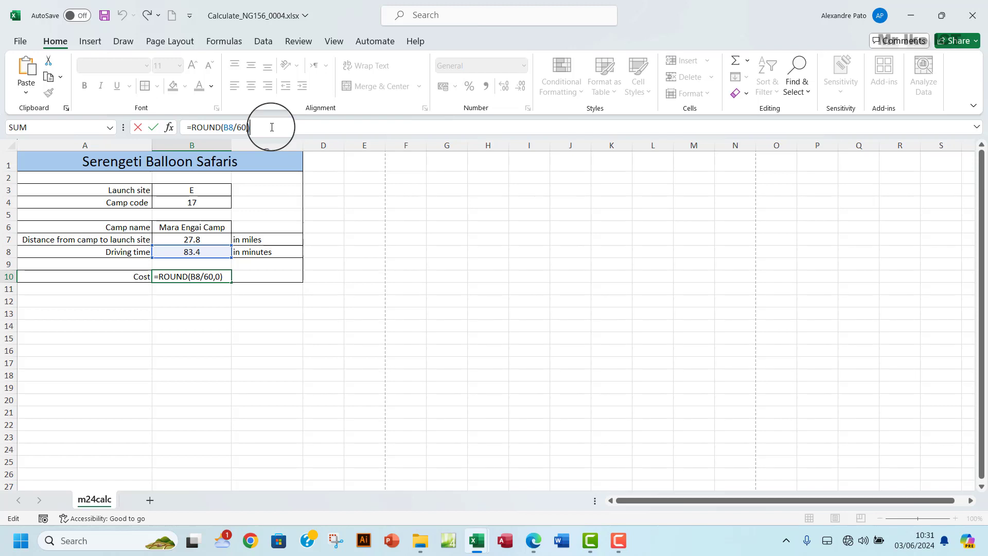
type("*2200+")
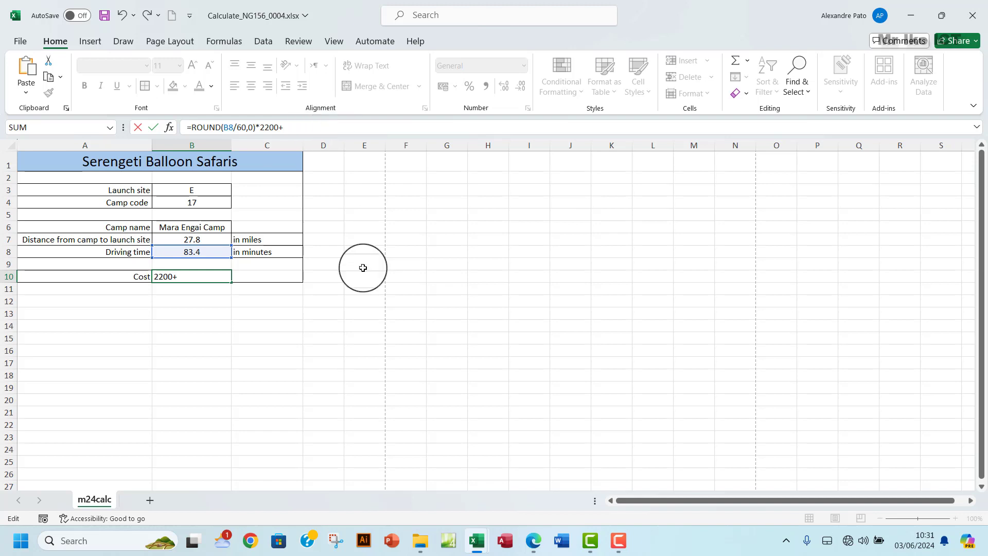
left_click(530, 541)
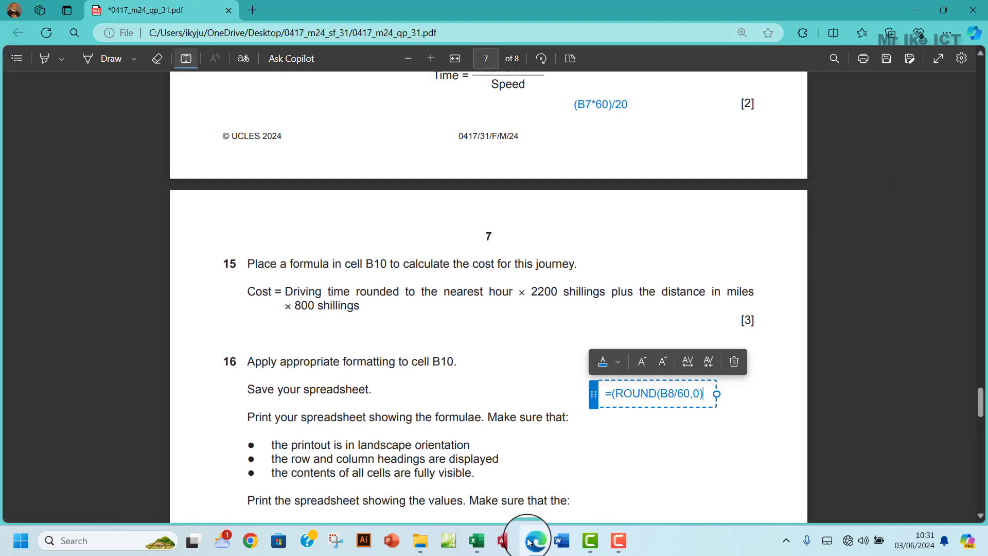
left_click(529, 541)
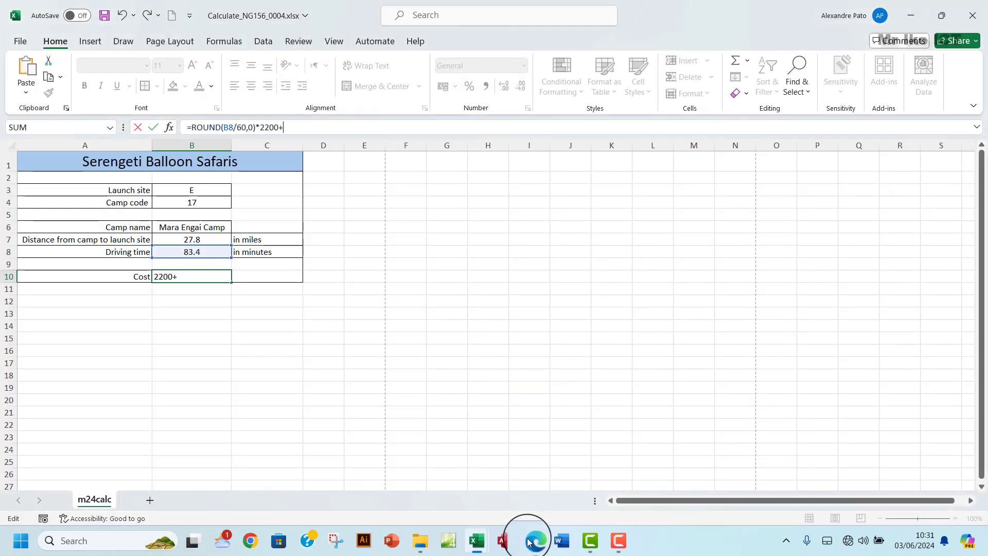
- Add +(B7*800) to complete the cost formula, which returns 24440
left_click(190, 239)
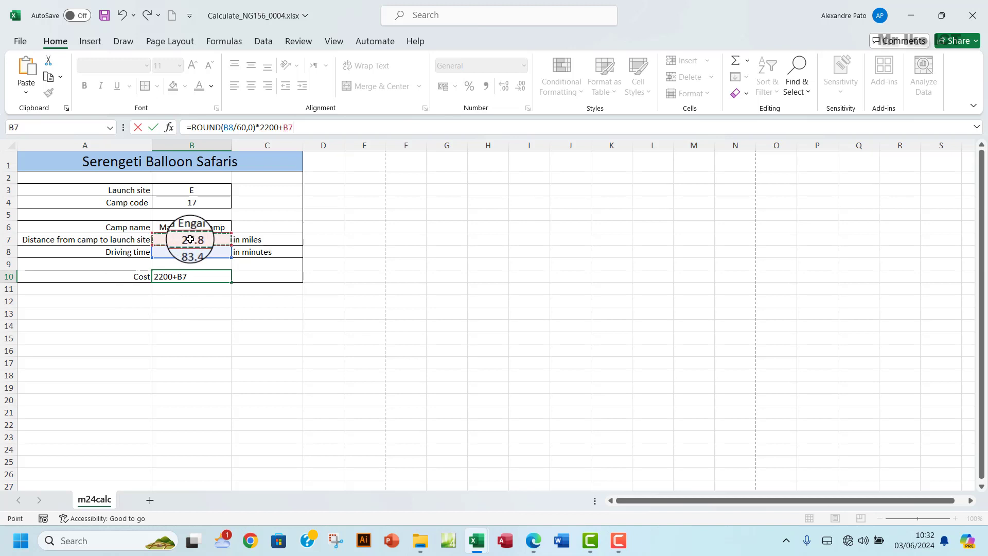
left_click(532, 541)
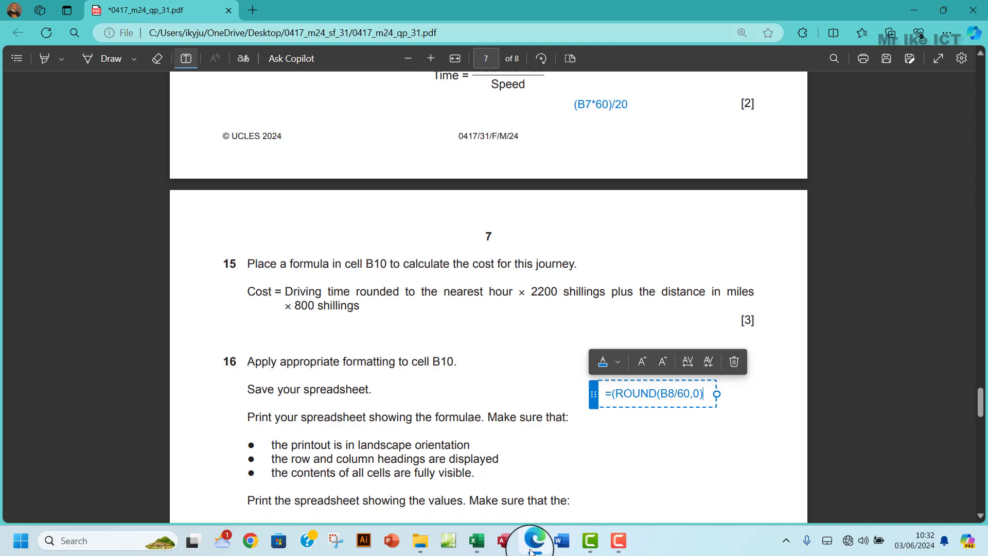
left_click(532, 546)
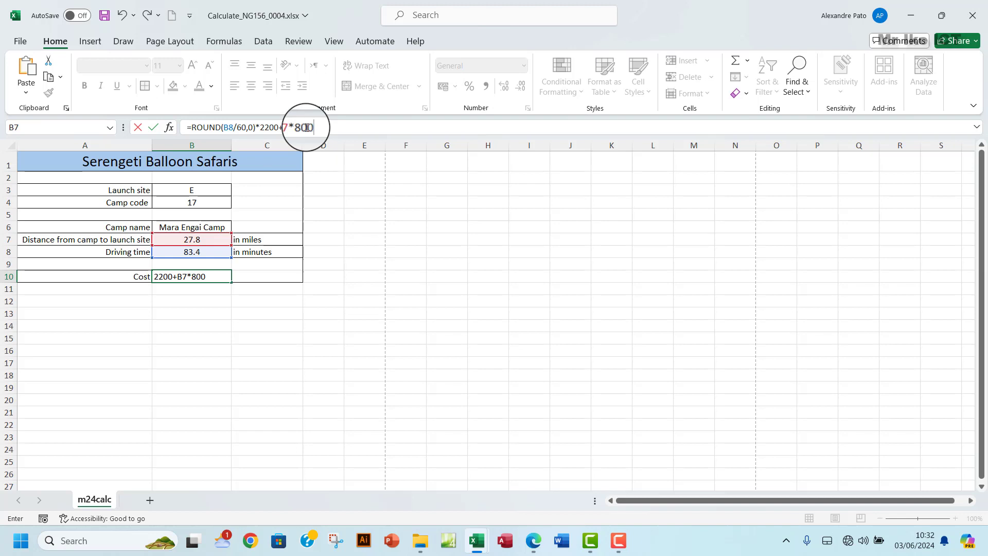
left_click(284, 128)
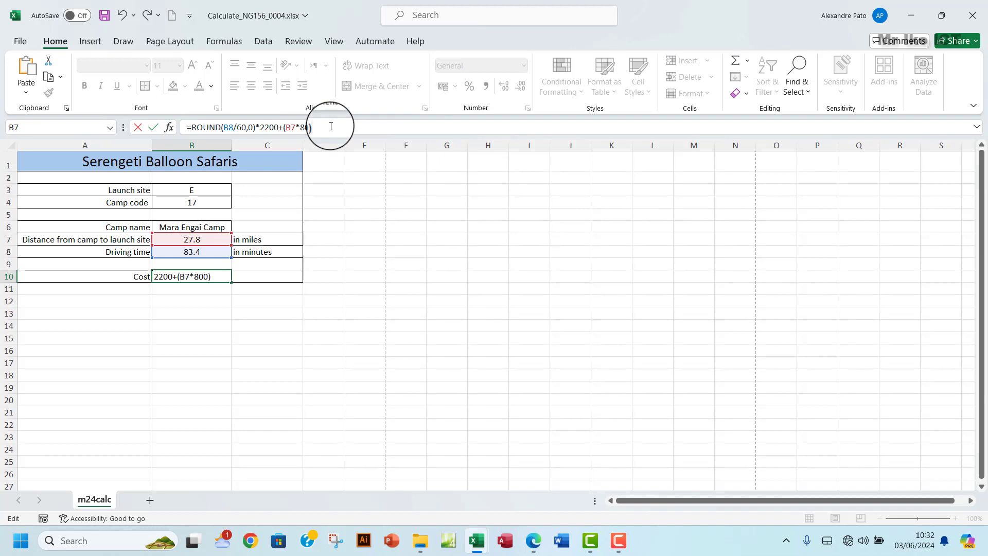
key("Return")
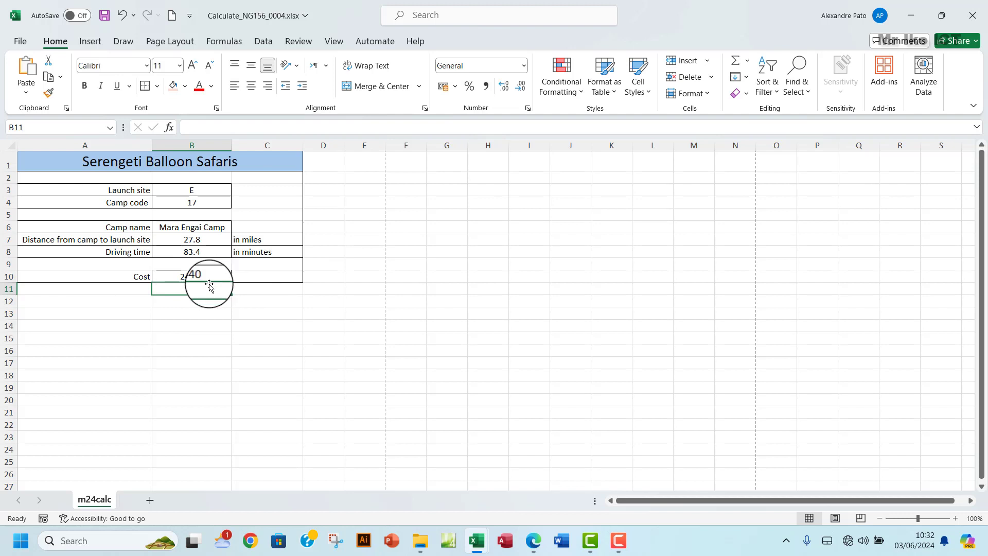
- Back in the PDF, scroll down and turn off the Add text tool
left_click(193, 276)
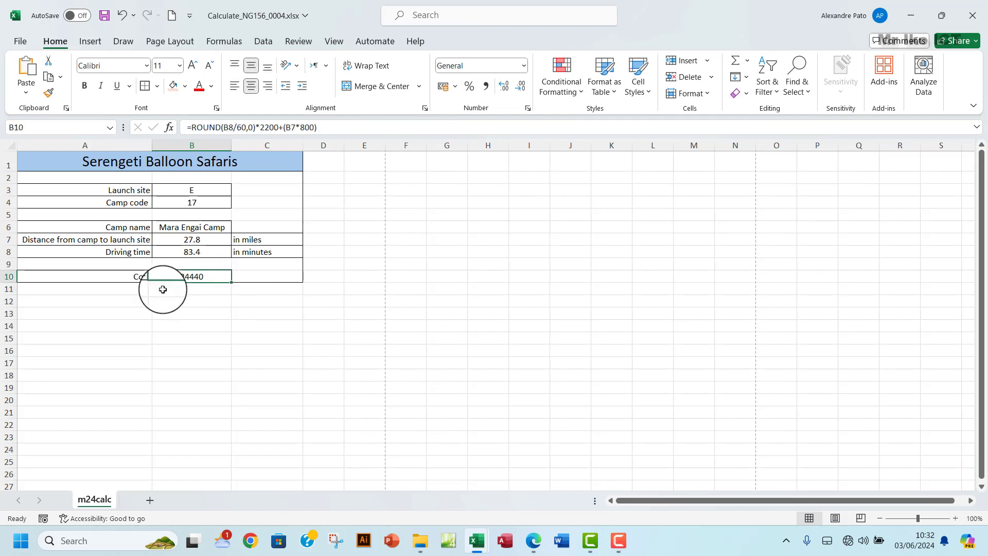
left_click(532, 543)
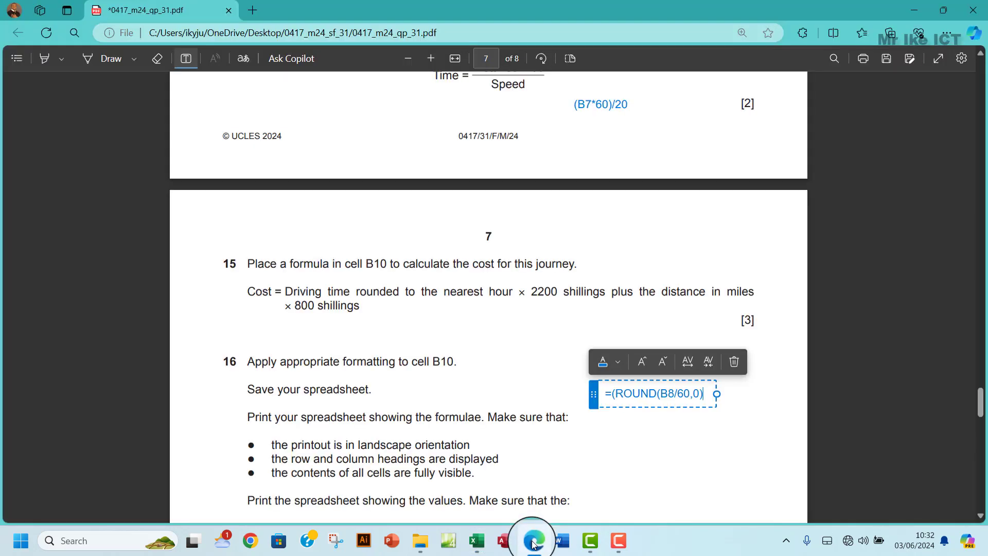
scroll(566, 380, "down", 2)
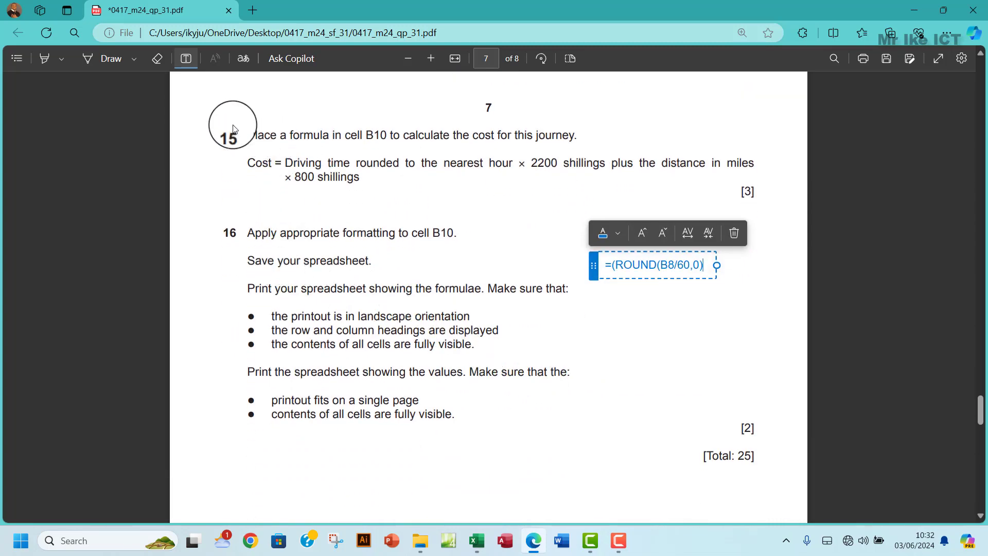
left_click(249, 132)
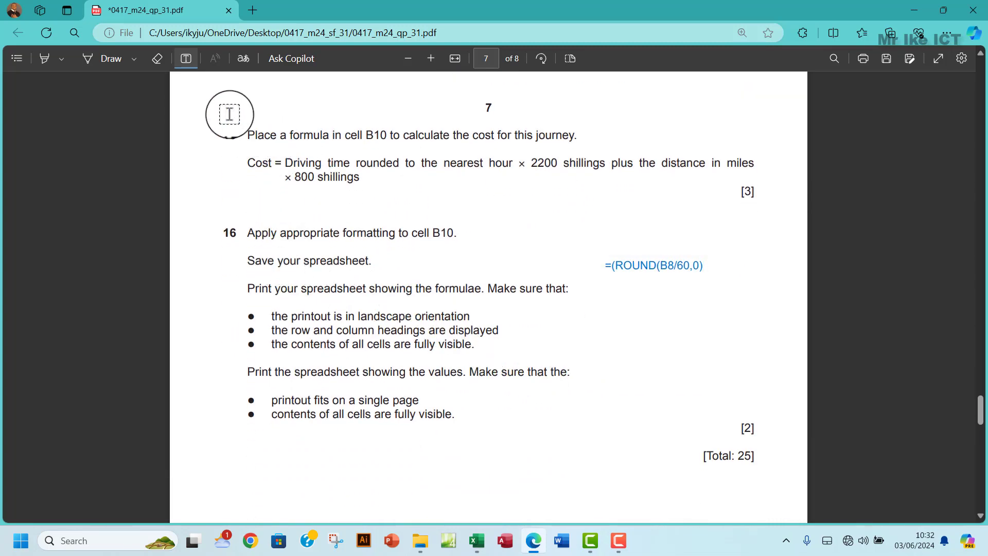
left_click(185, 61)
left_click_drag(248, 130, 360, 178)
mouse_move(452, 97)
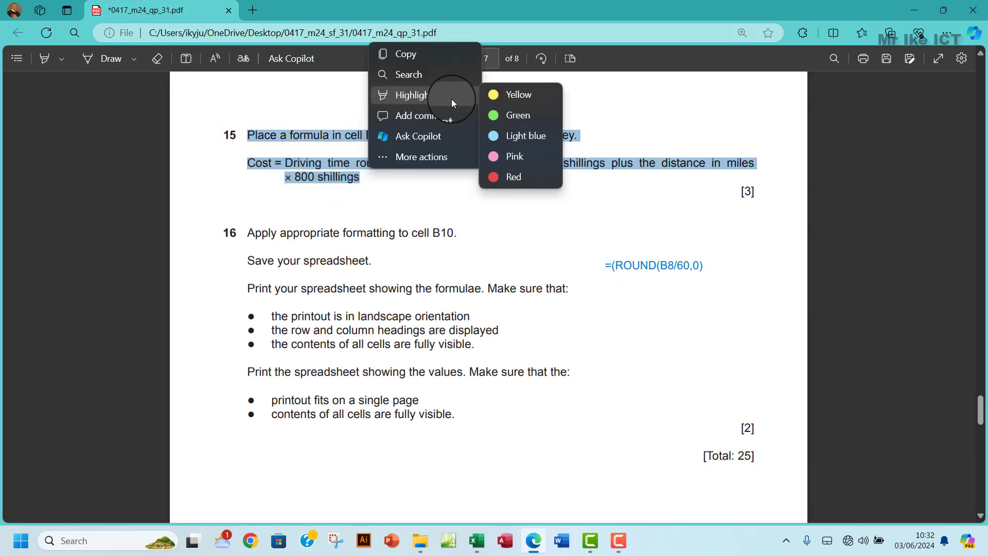
left_click(510, 114)
scroll(519, 317, "down", 2)
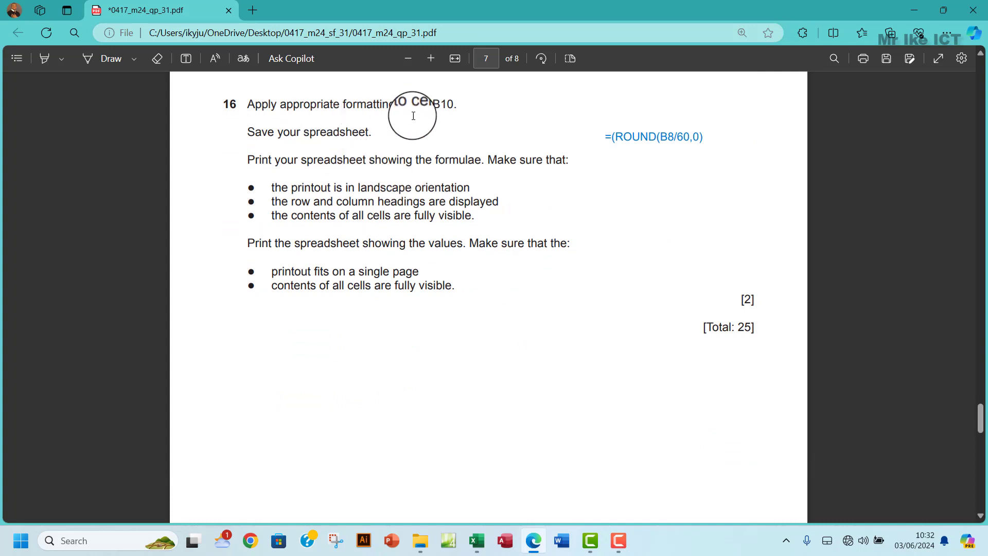
left_click(476, 538)
left_click(514, 484)
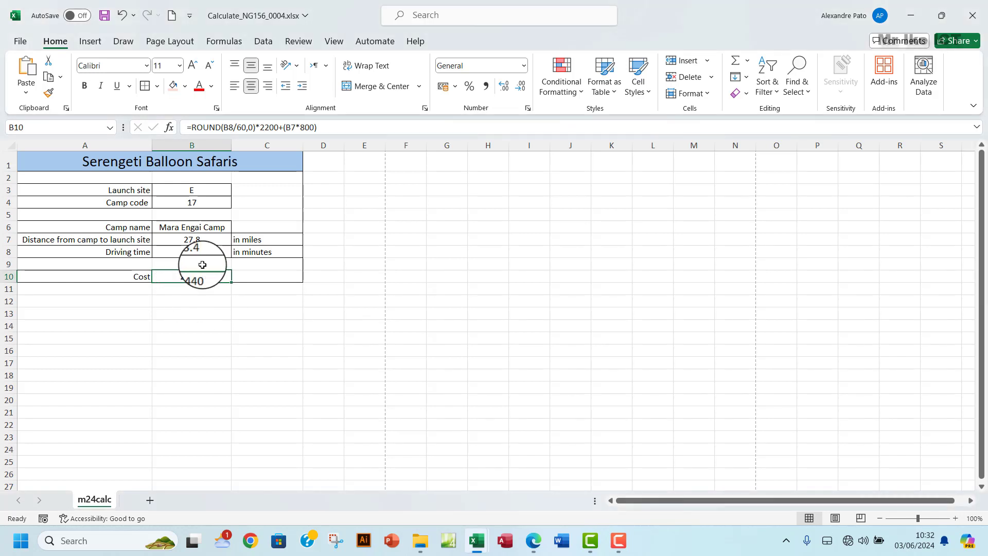
- Give B10 a Currency format with symbol TZS and 2 decimals, showing TZS 24,440.00
left_click(528, 108)
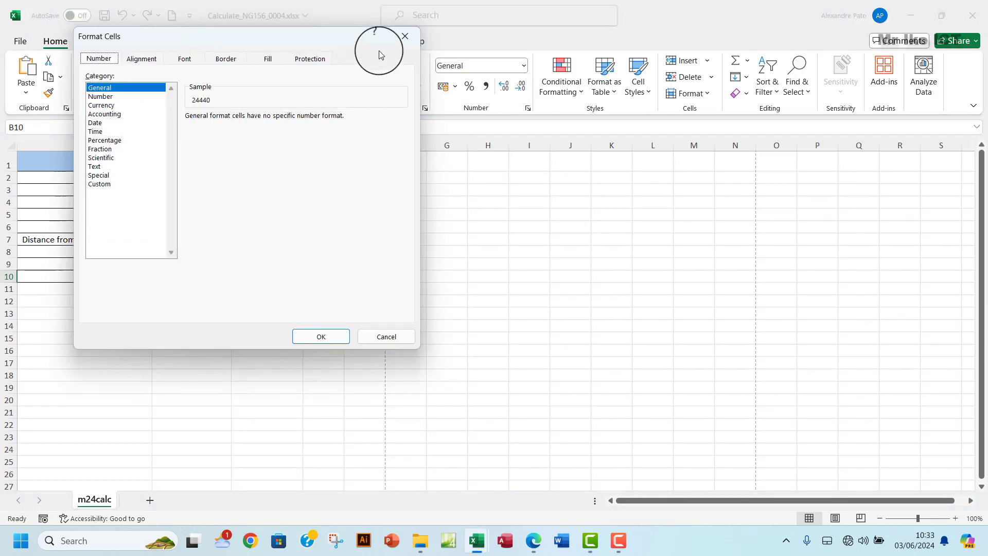
left_click(404, 35)
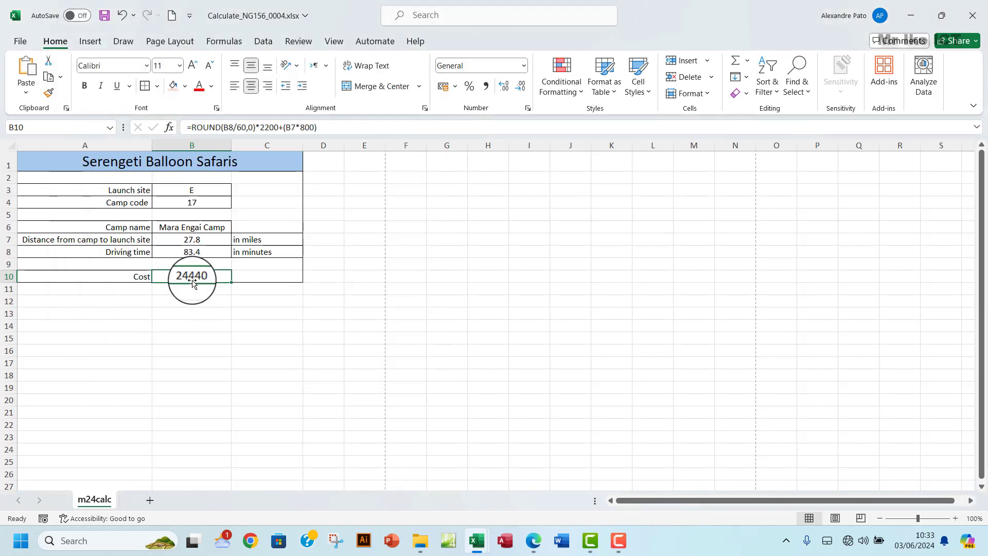
left_click(527, 108)
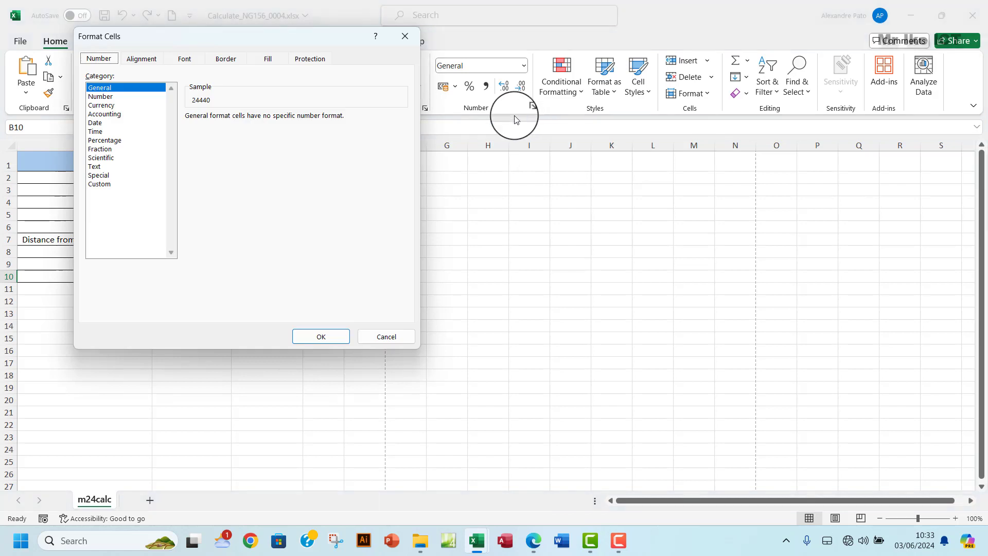
left_click(105, 107)
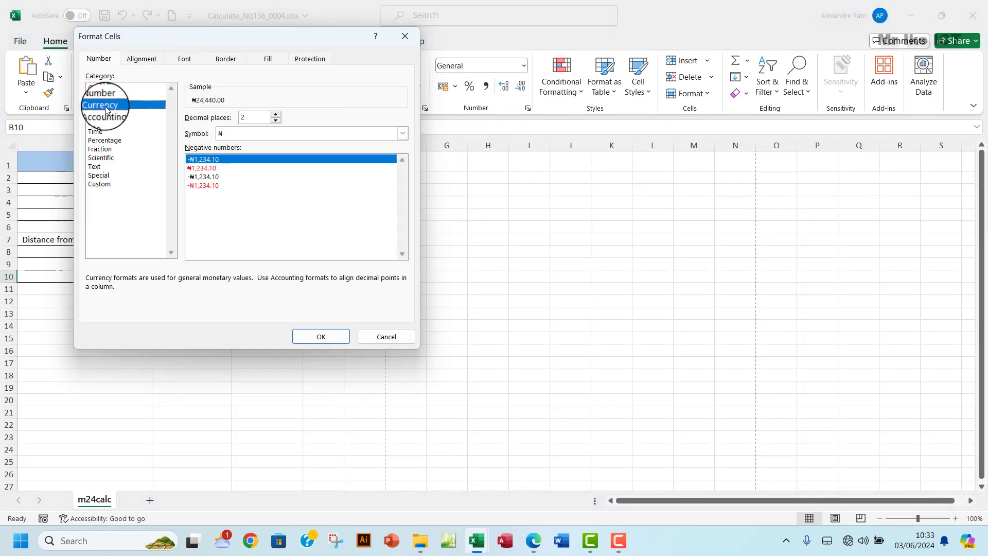
left_click(402, 133)
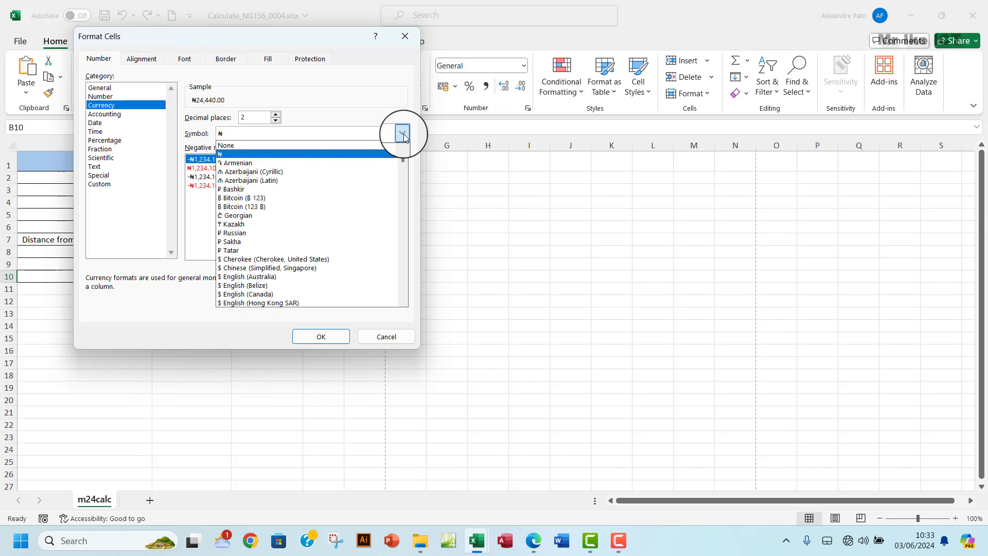
key("t")
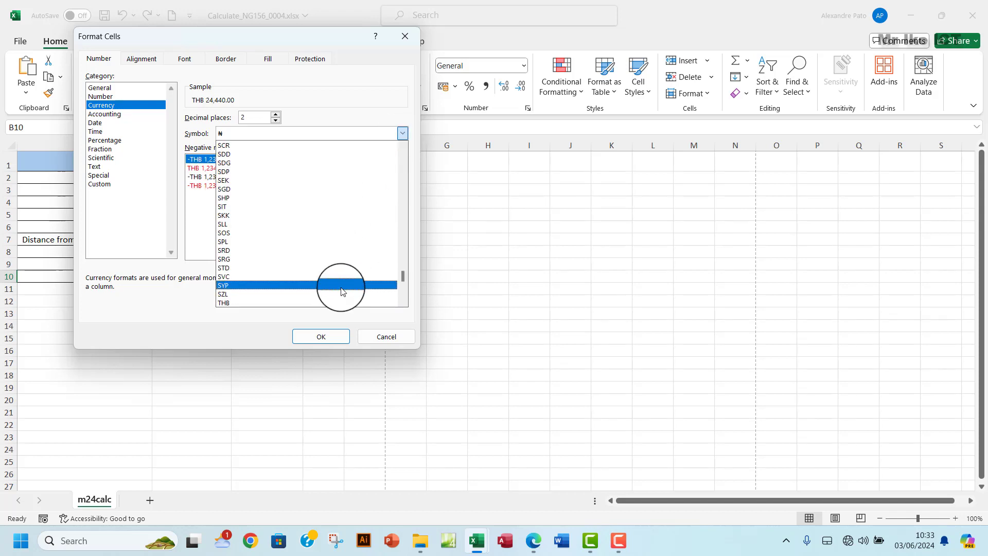
scroll(341, 291, "down", 2)
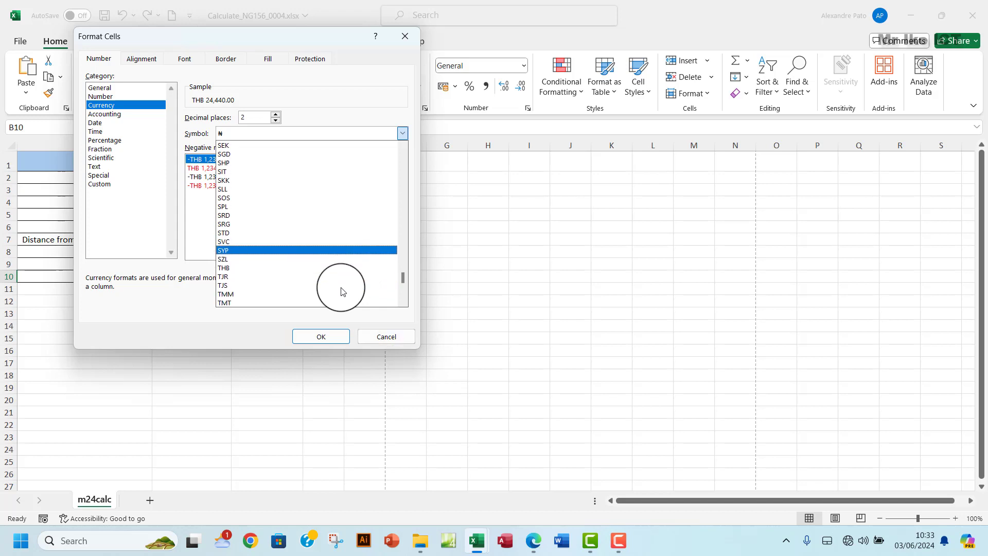
scroll(325, 263, "down", 4)
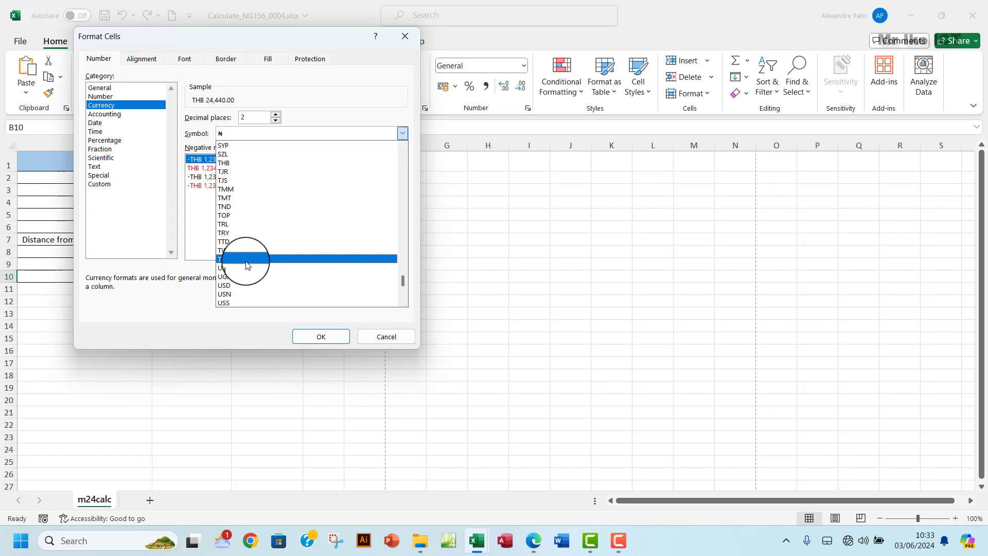
left_click(246, 262)
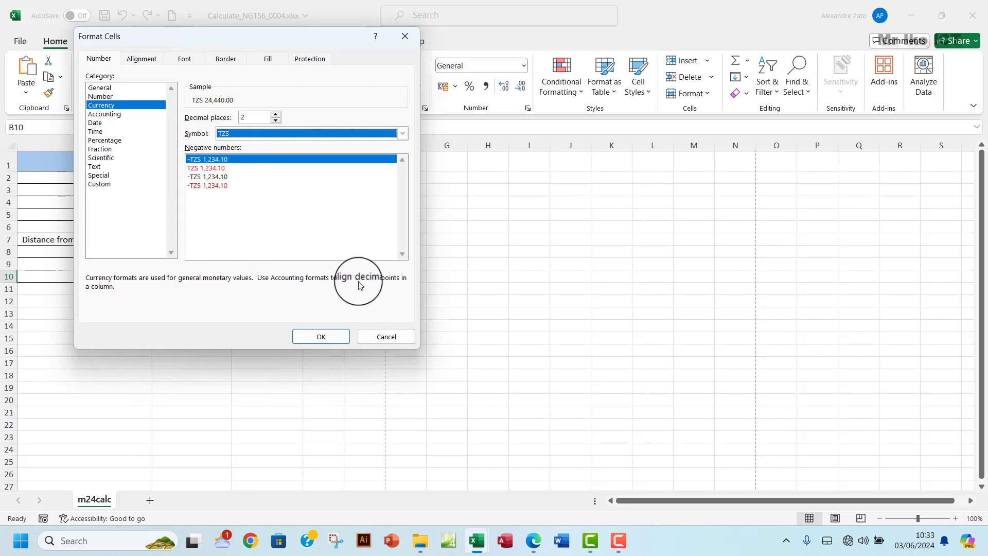
left_click(326, 337)
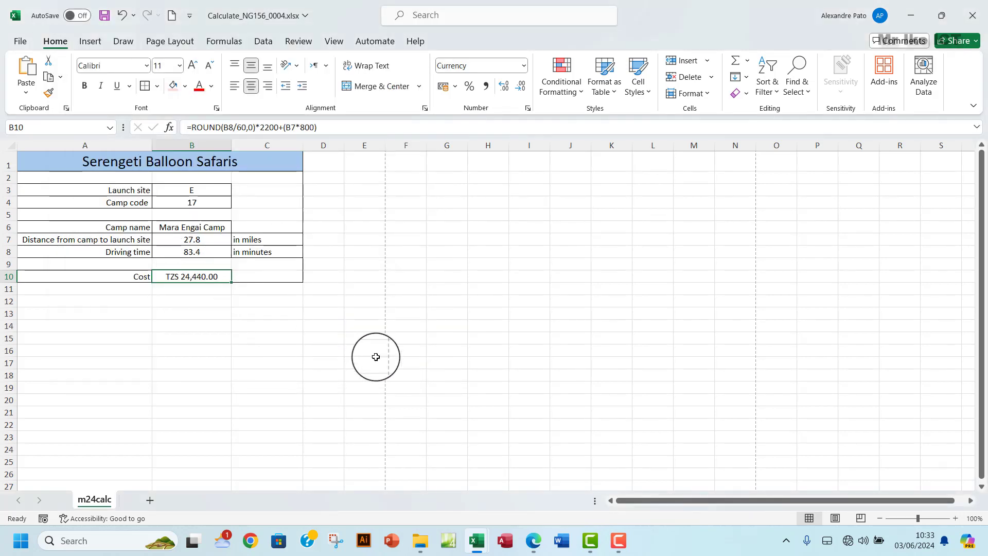
- Save the workbook from the Quick Access Toolbar after reading question 16's printing requirements
left_click(533, 540)
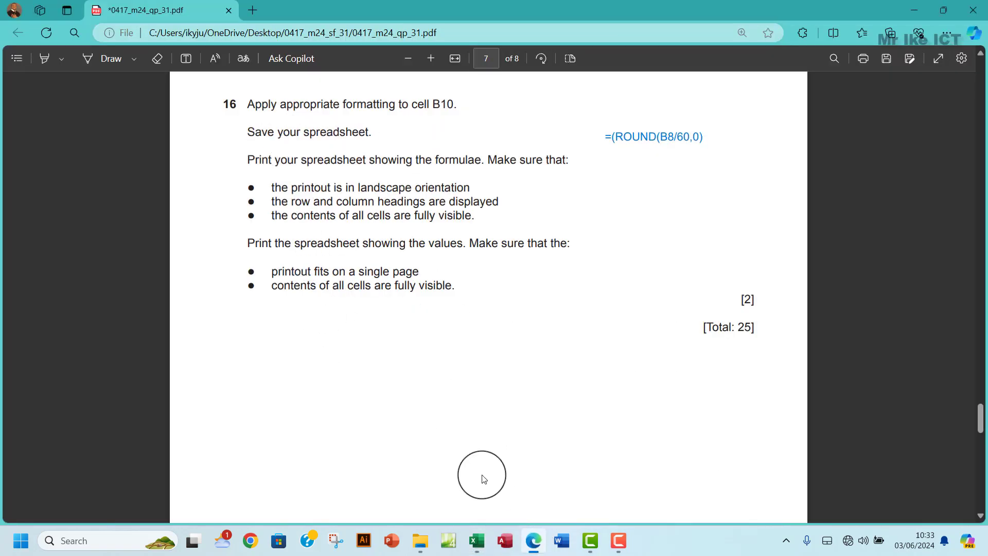
left_click(477, 540)
left_click(536, 484)
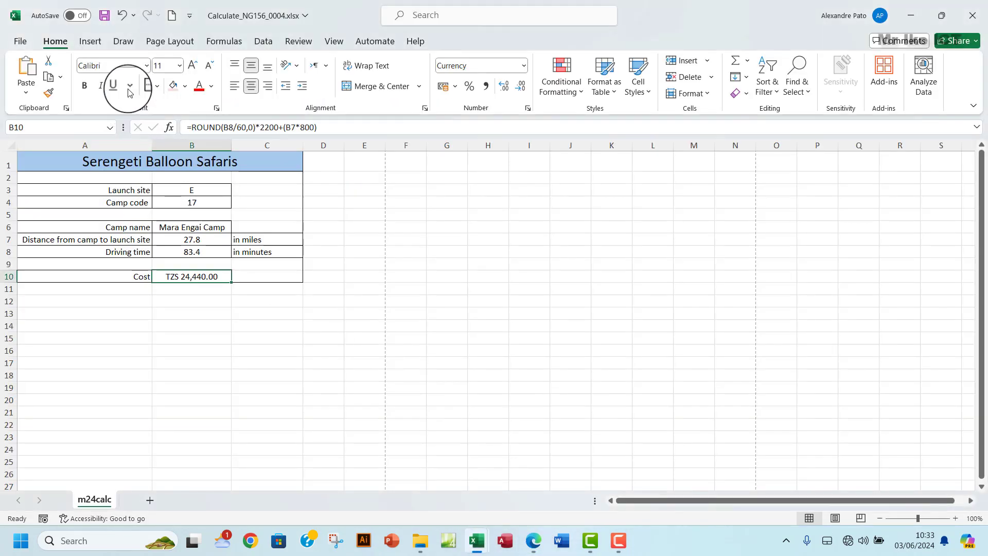
left_click(104, 16)
left_click(533, 540)
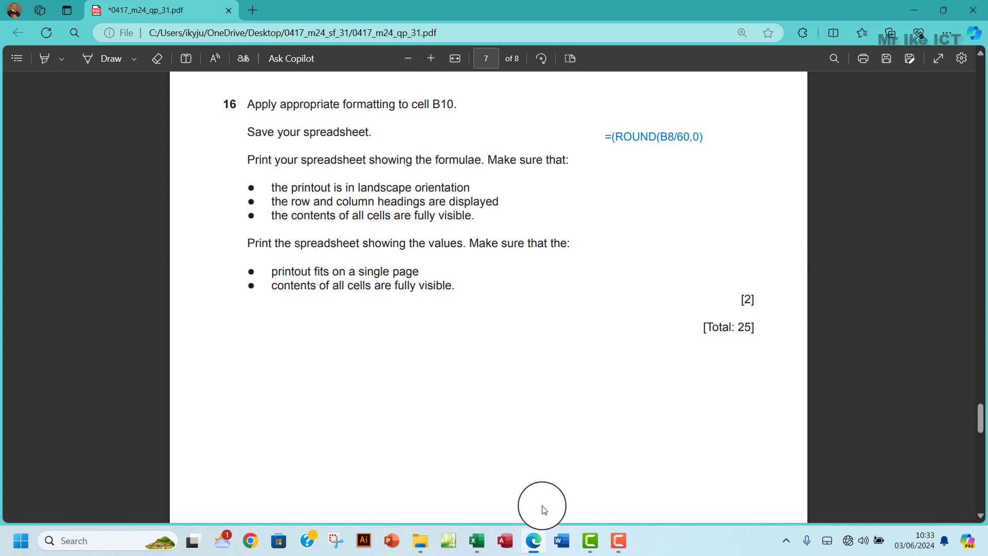
mouse_move(480, 546)
left_click(525, 484)
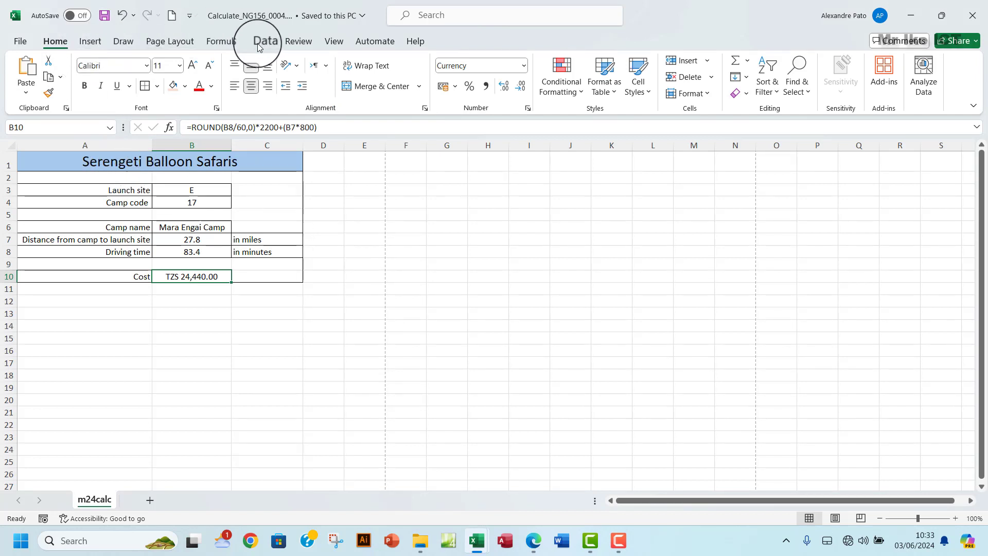
- Show formulas in the cells and autofit all columns to fit them
left_click(215, 44)
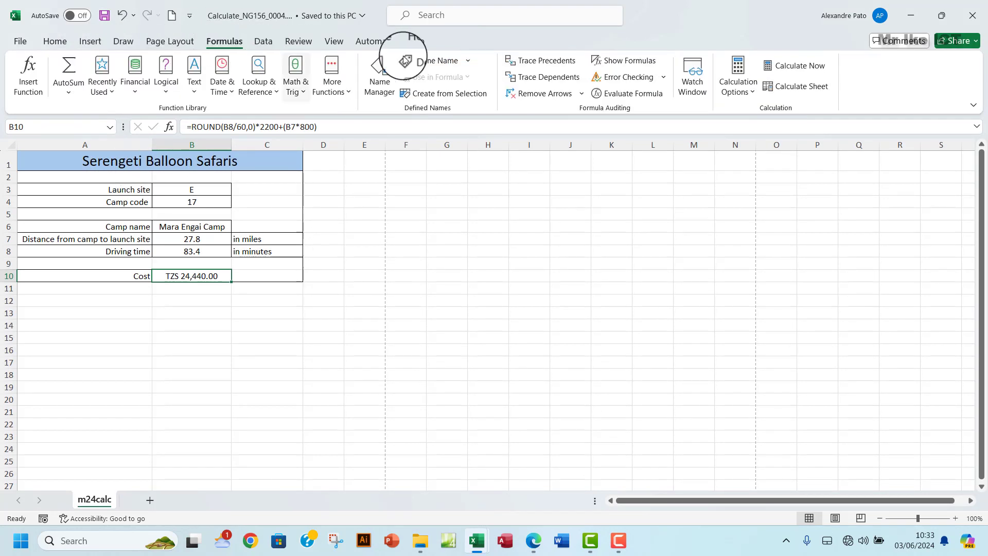
left_click(624, 60)
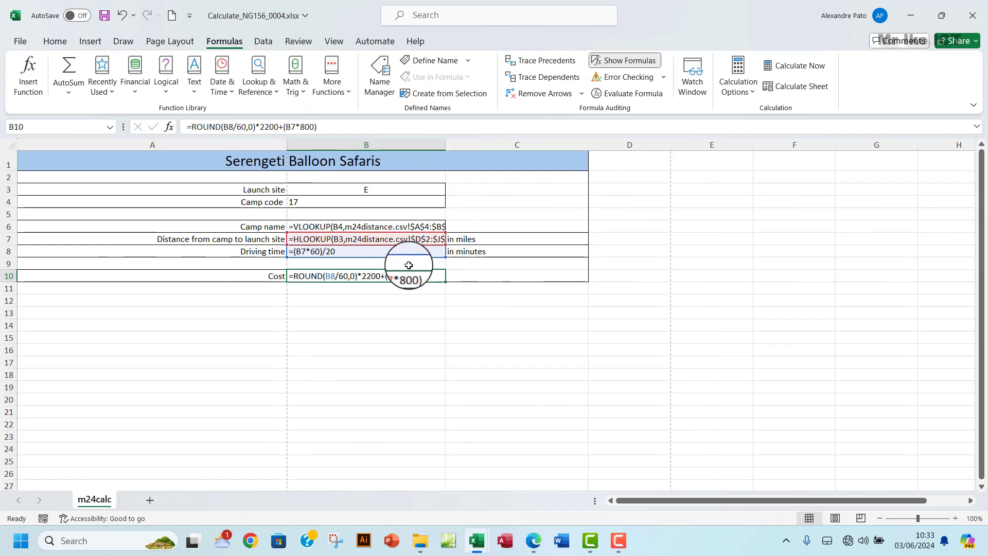
left_click(10, 144)
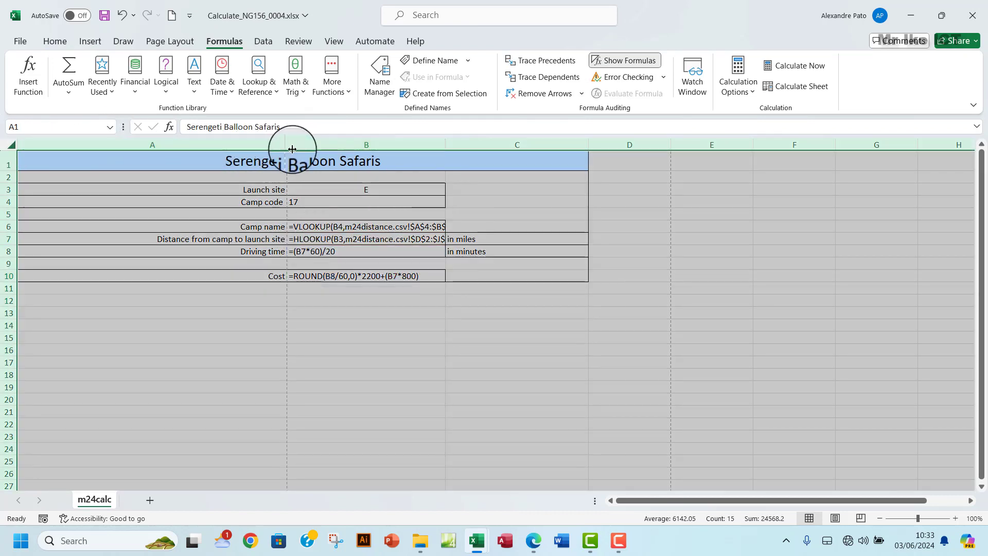
double_click(287, 145)
left_click(298, 214)
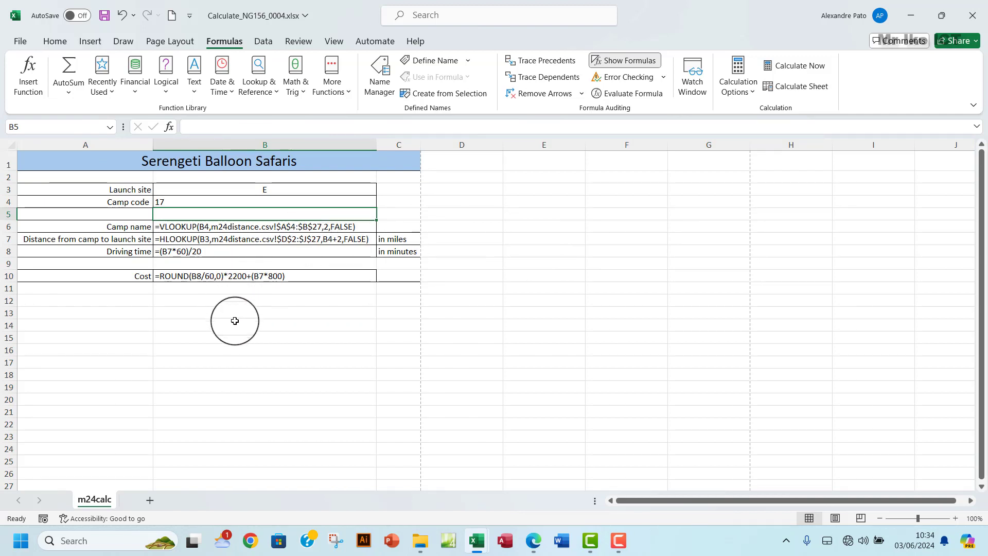
- Open the print preview and set the orientation to Landscape
left_click(20, 42)
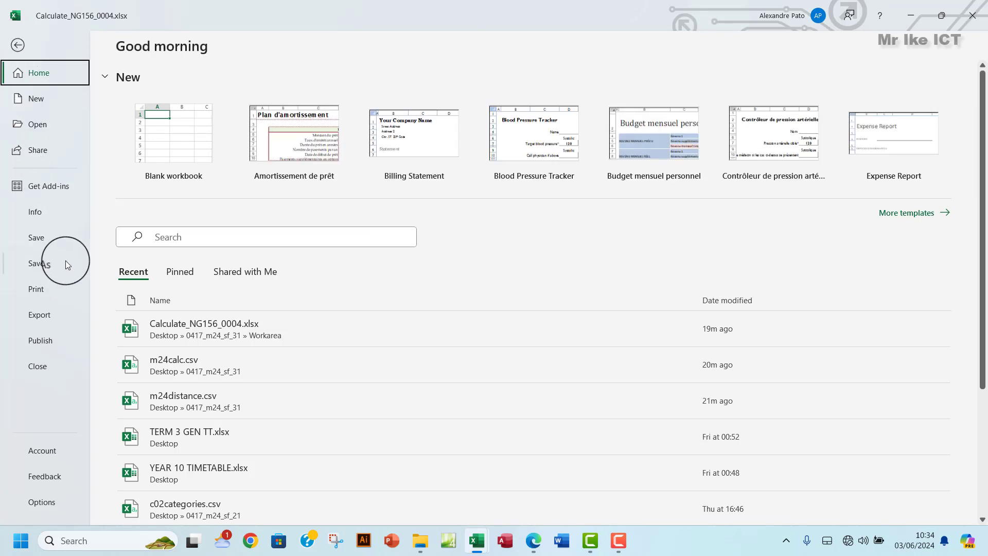
left_click(45, 288)
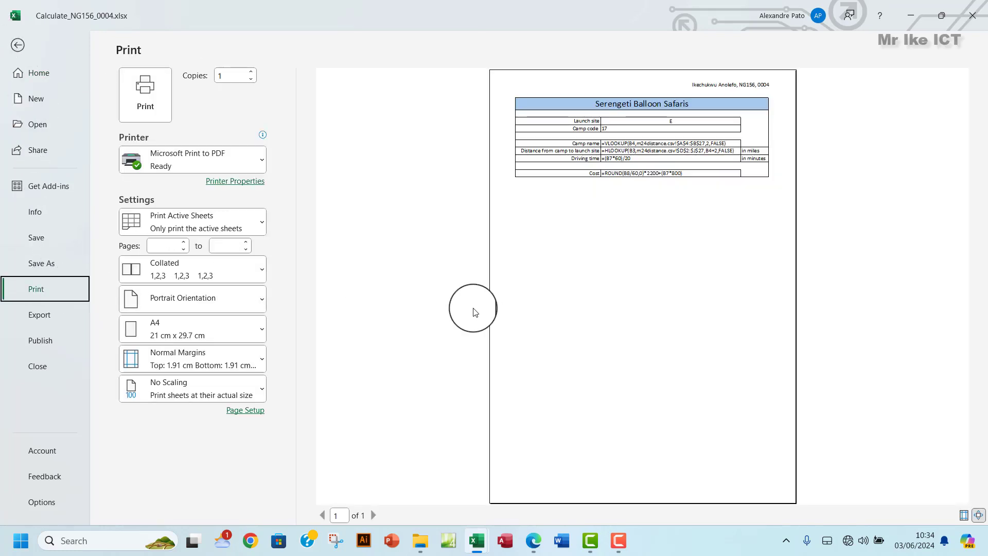
left_click(534, 541)
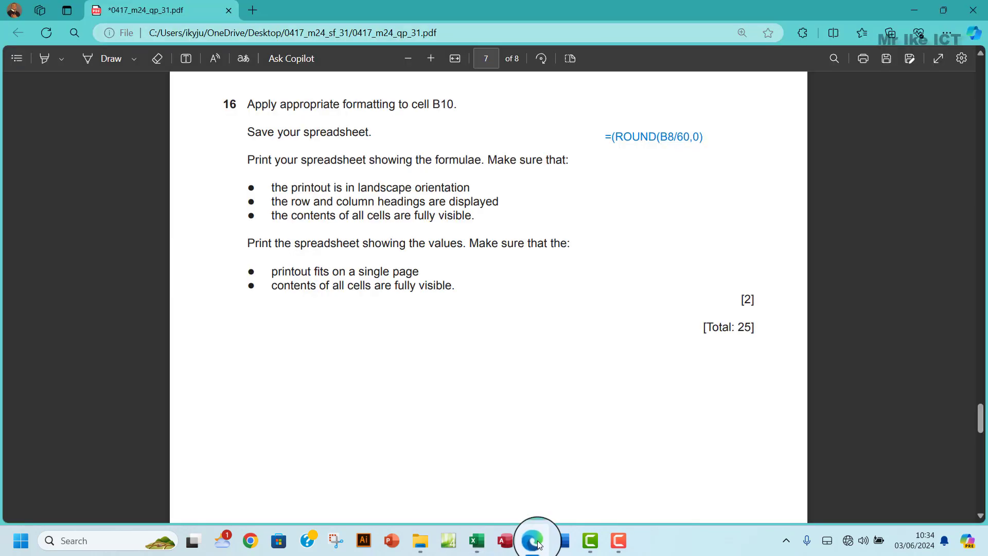
left_click(535, 541)
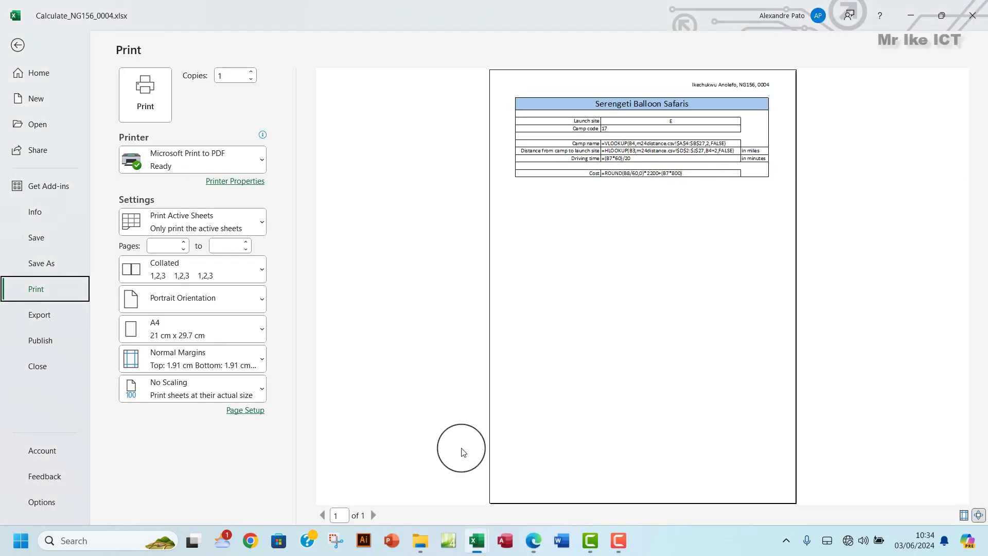
left_click(190, 306)
left_click(170, 360)
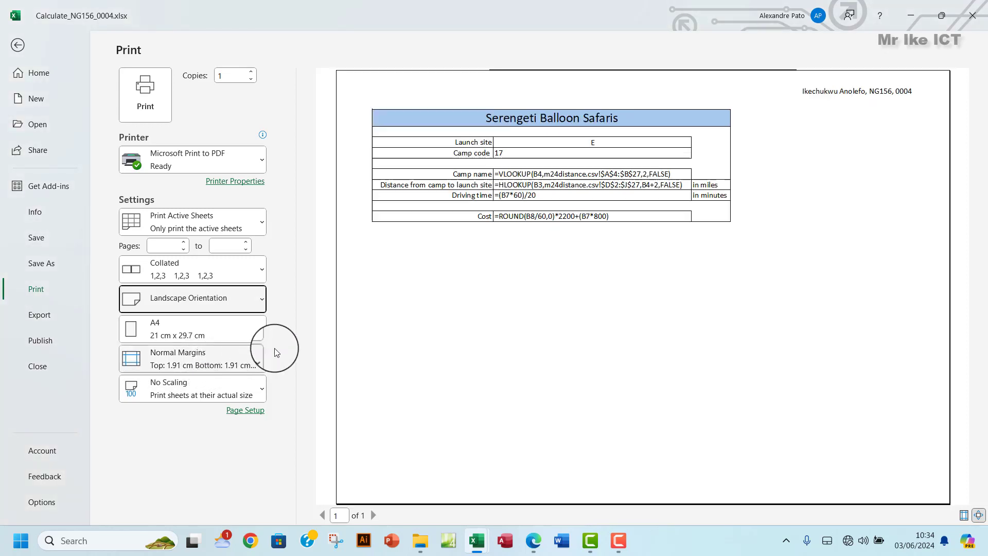
- Enable row and column headings in Page Setup's Sheet tab, then print the formulae view
left_click(534, 541)
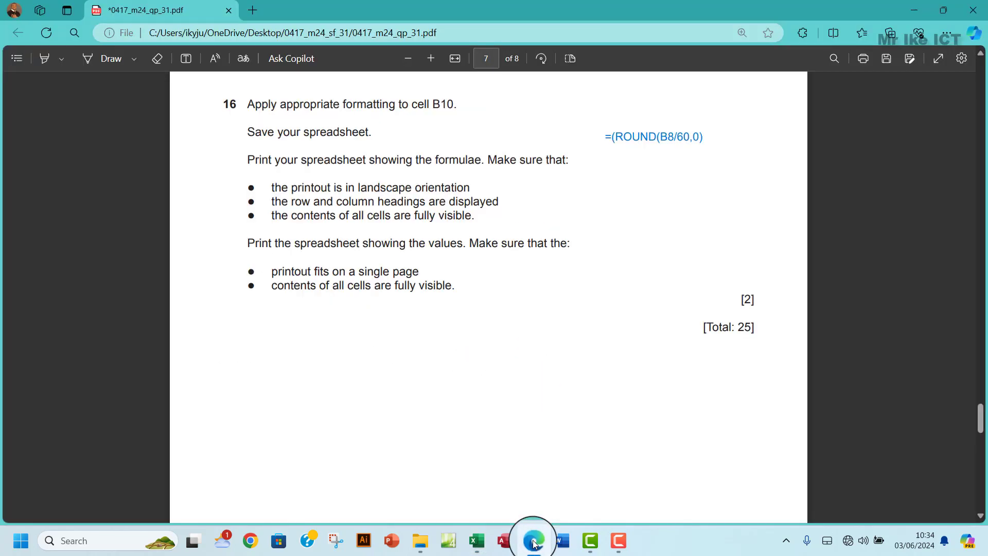
left_click(534, 543)
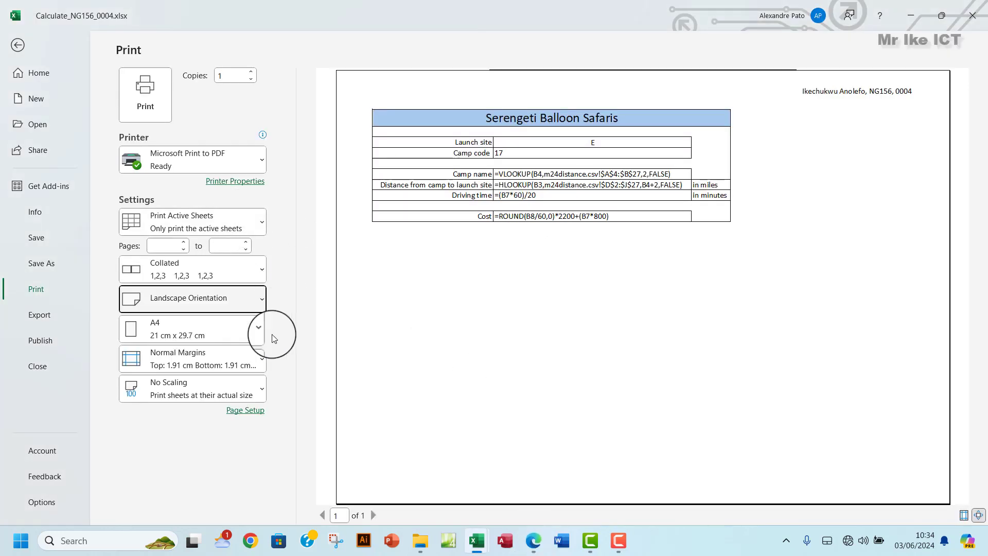
left_click(256, 410)
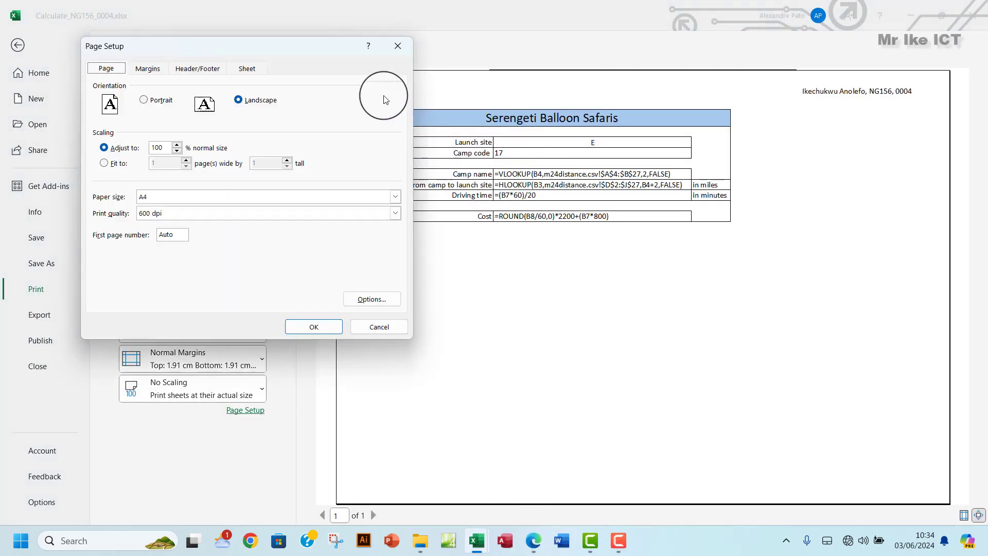
left_click(249, 74)
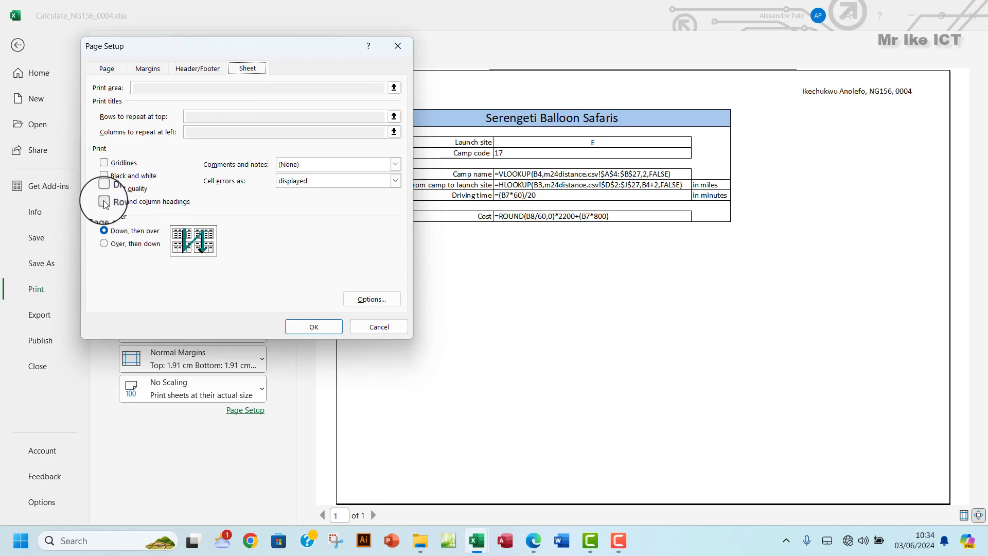
left_click(311, 326)
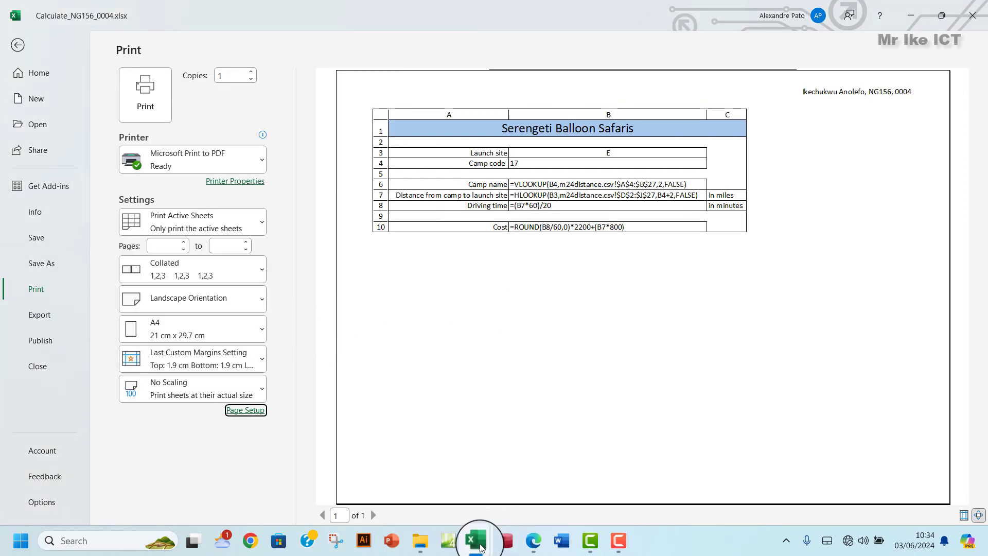
left_click(535, 540)
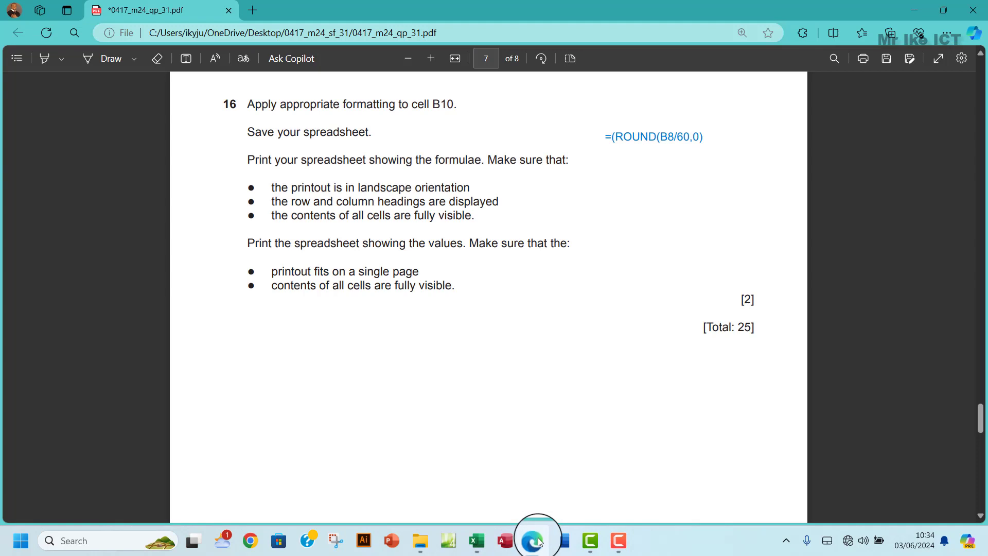
left_click(538, 541)
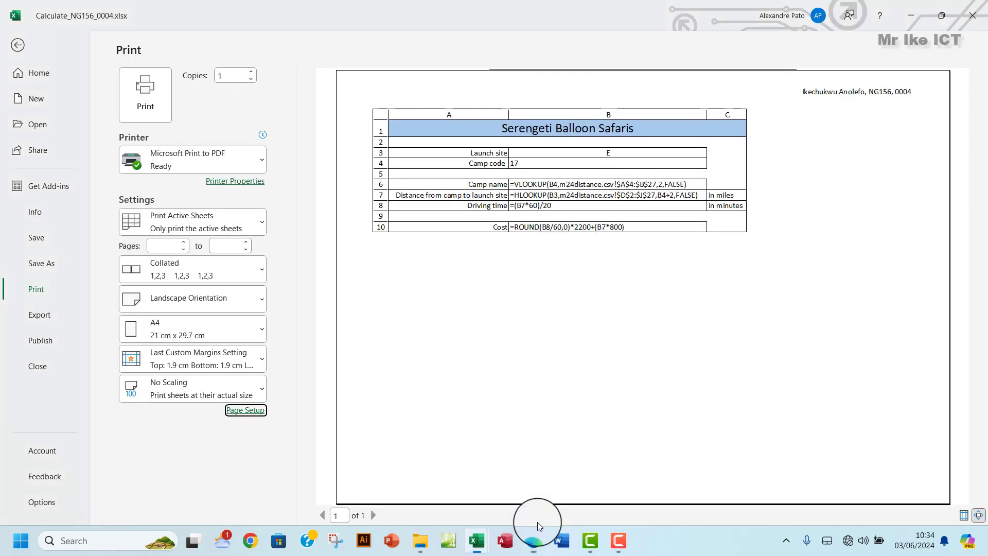
left_click(146, 98)
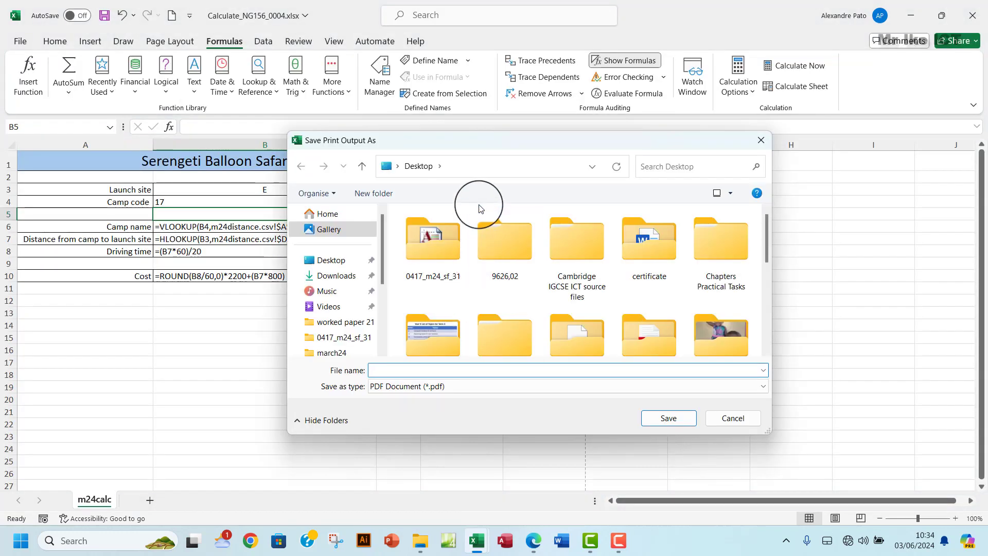
- Save the printout as STEP 16 PRINT 1 in the 0417_m24_sf_31 Workarea folder
double_click(442, 258)
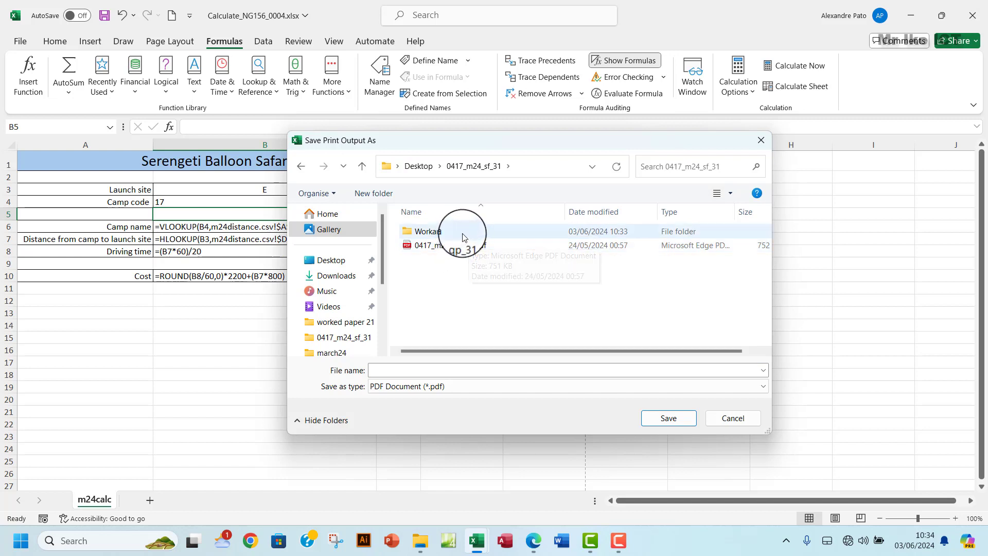
double_click(463, 237)
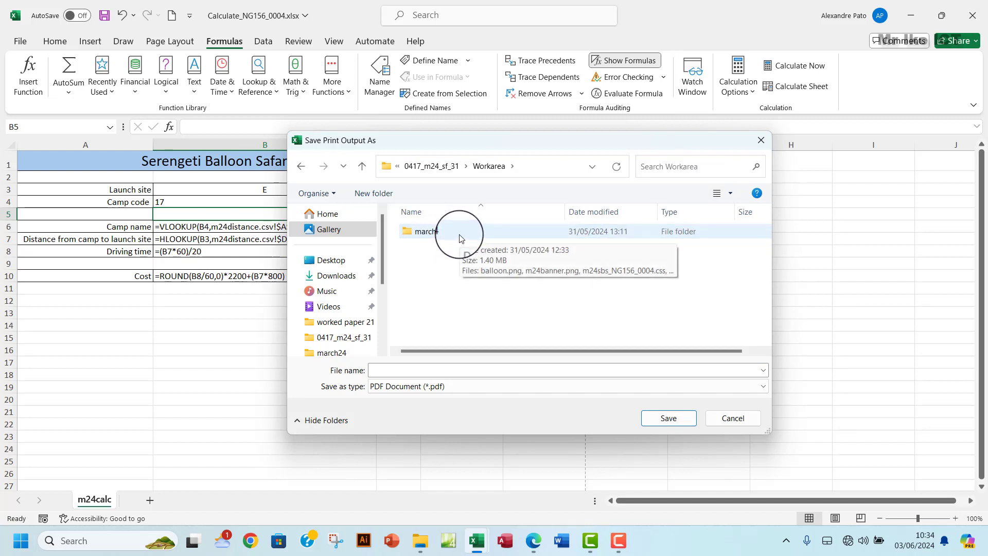
left_click(308, 169)
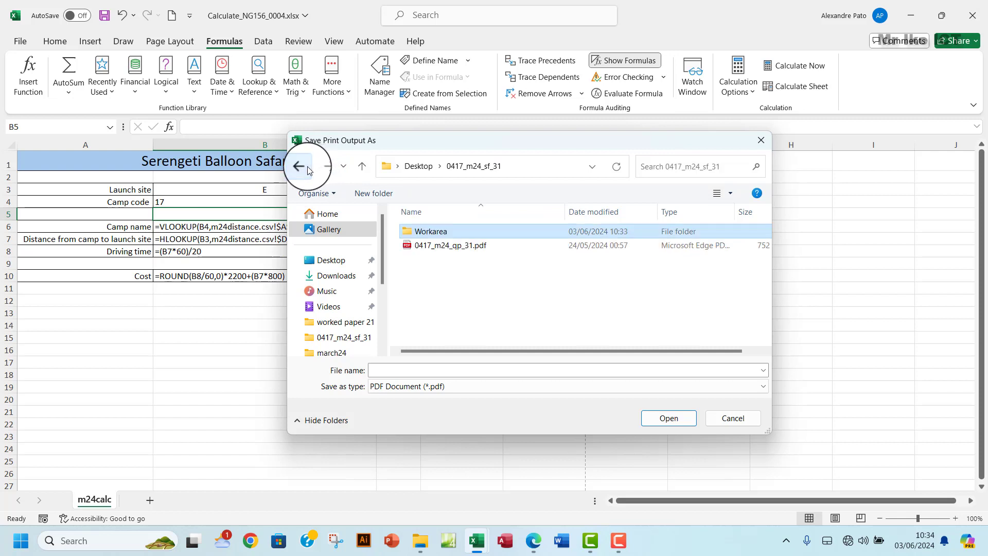
double_click(455, 232)
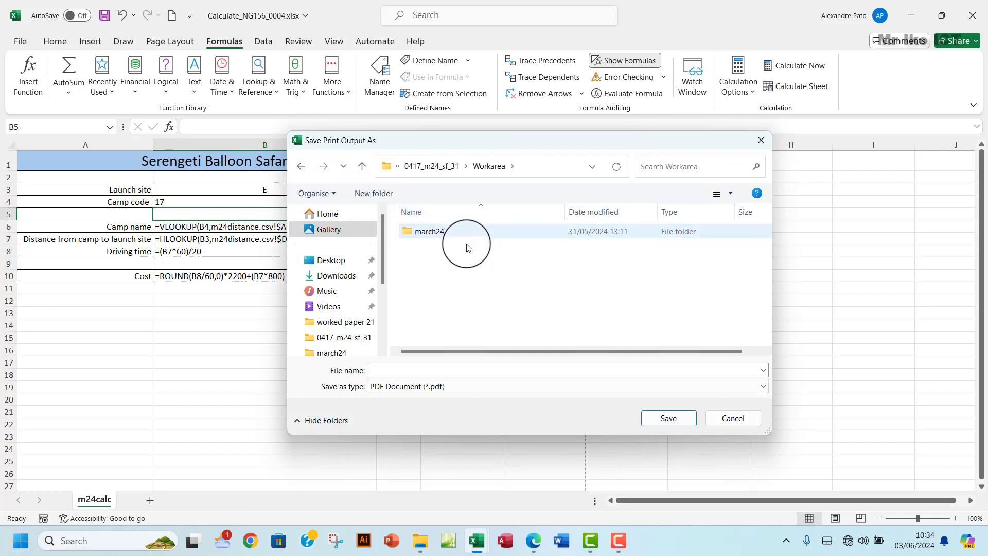
left_click(456, 371)
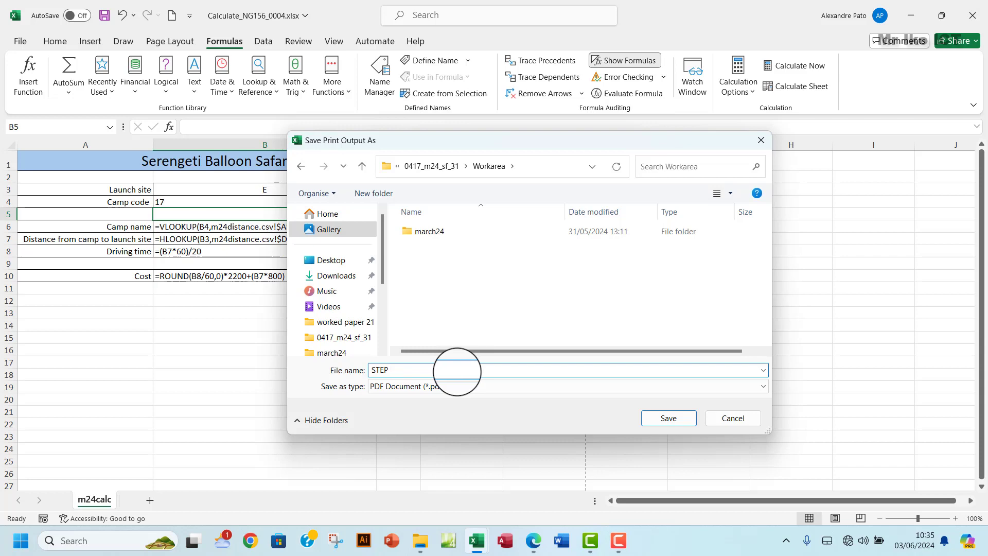
left_click(533, 543)
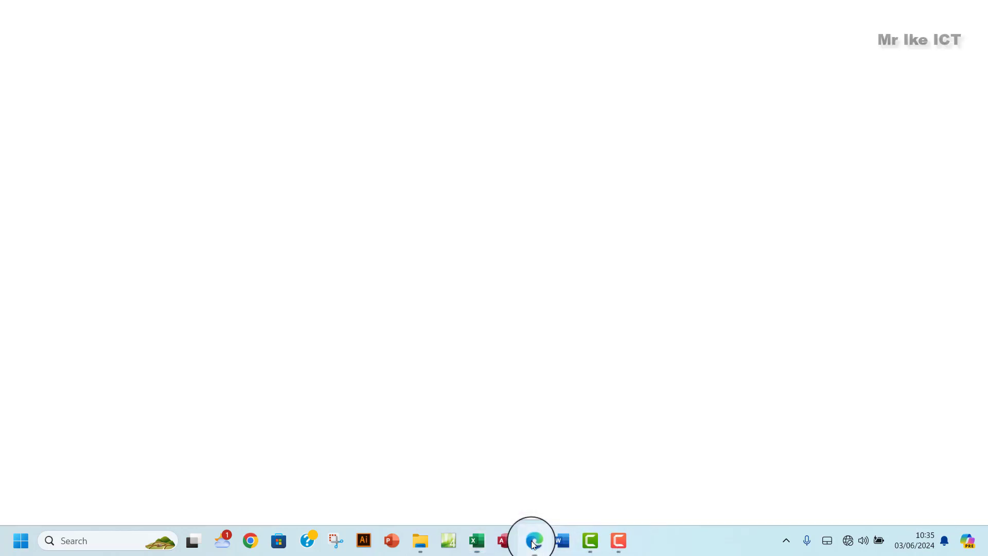
left_click(534, 543)
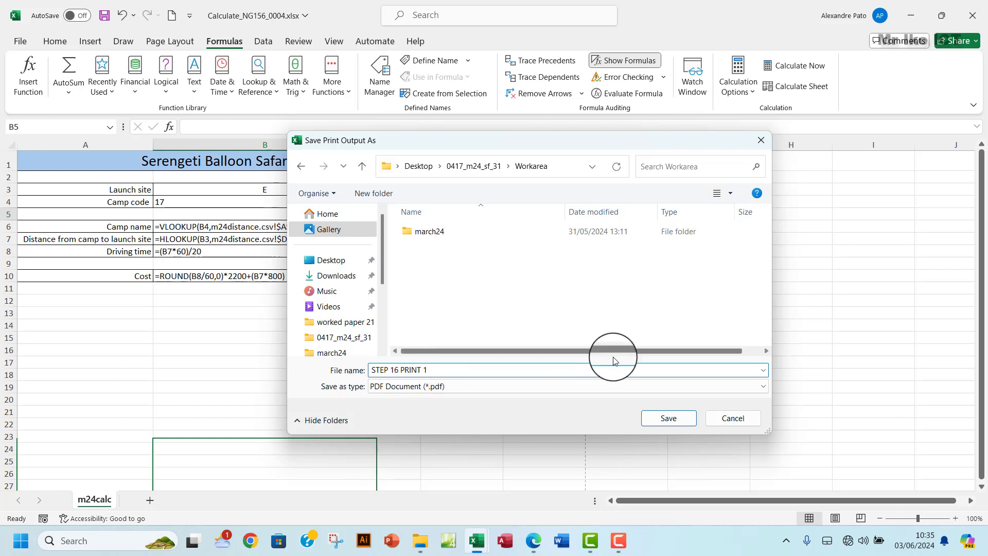
left_click(667, 417)
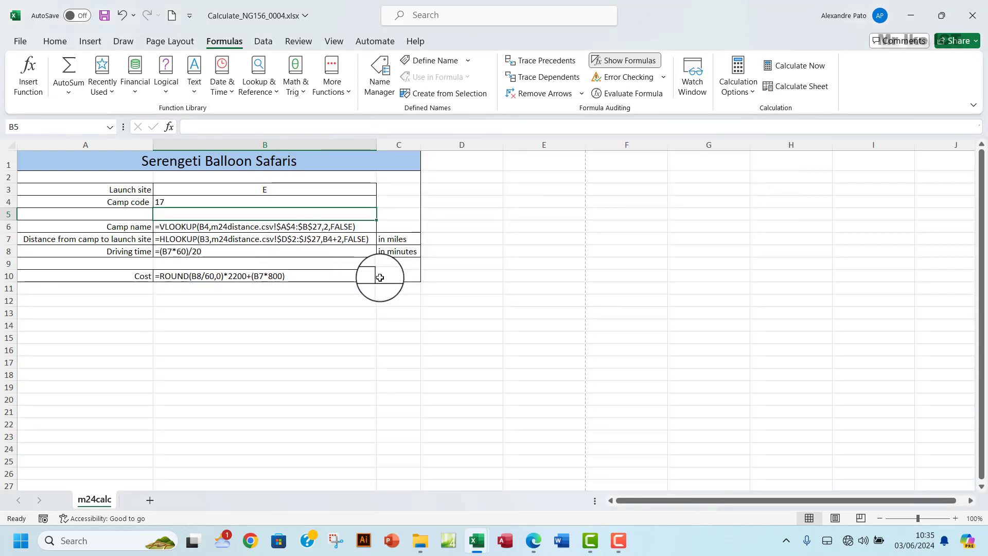
- Glance at the question paper in Edge, then return to the Calculate_NG156 workbook
left_click(533, 540)
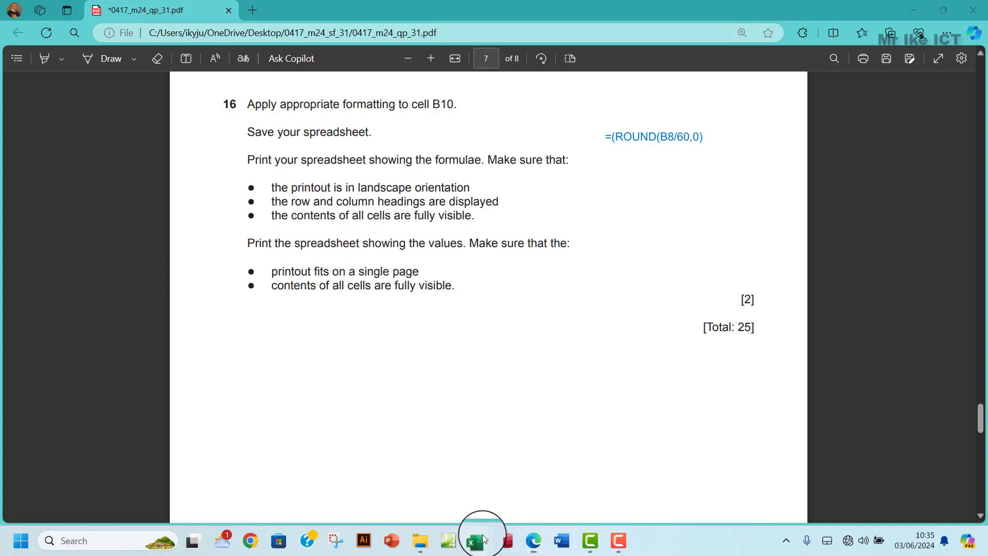
mouse_move(479, 540)
left_click(537, 470)
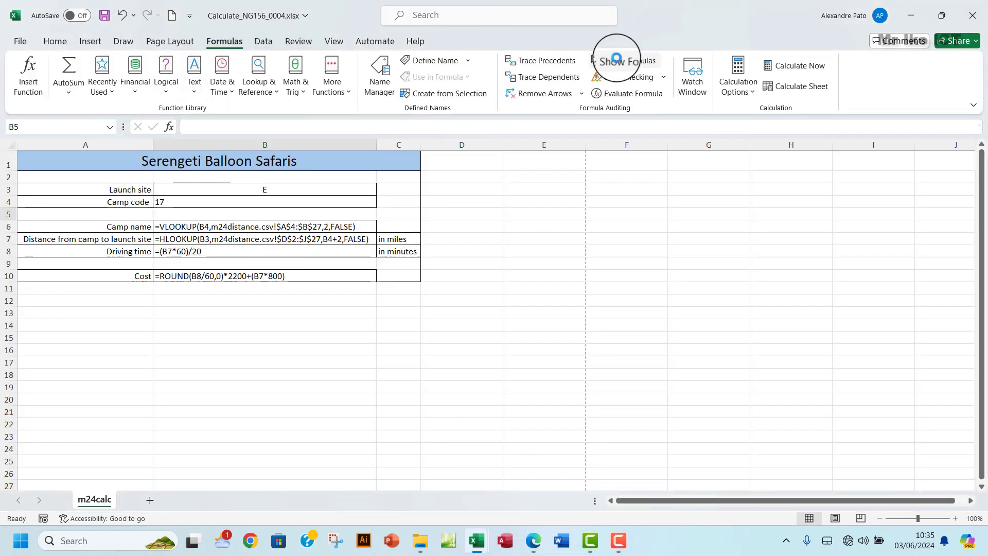
- Turn off Show Formulas and auto-fit every column so the values display fully
left_click(612, 61)
left_click(11, 145)
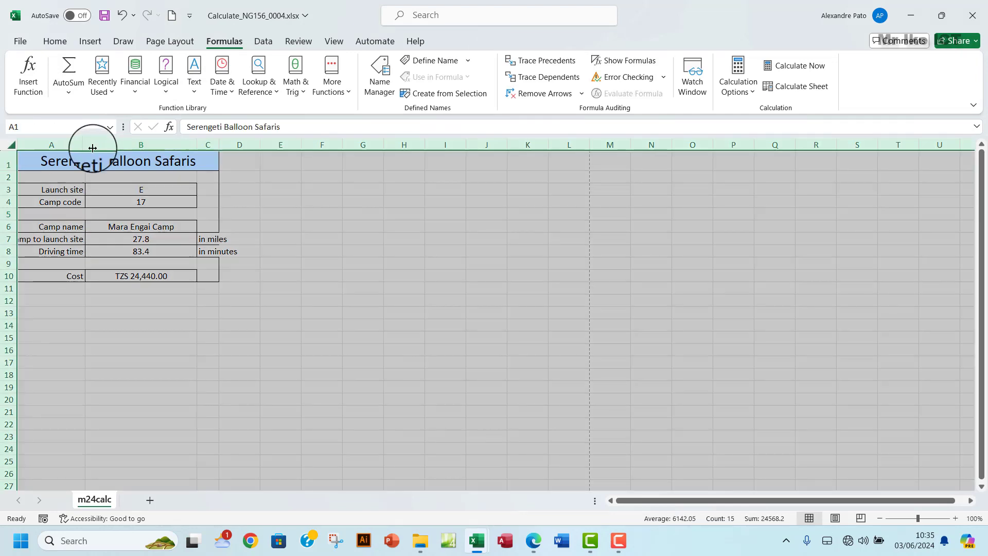
left_click_drag(86, 145, 86, 145)
double_click(87, 145)
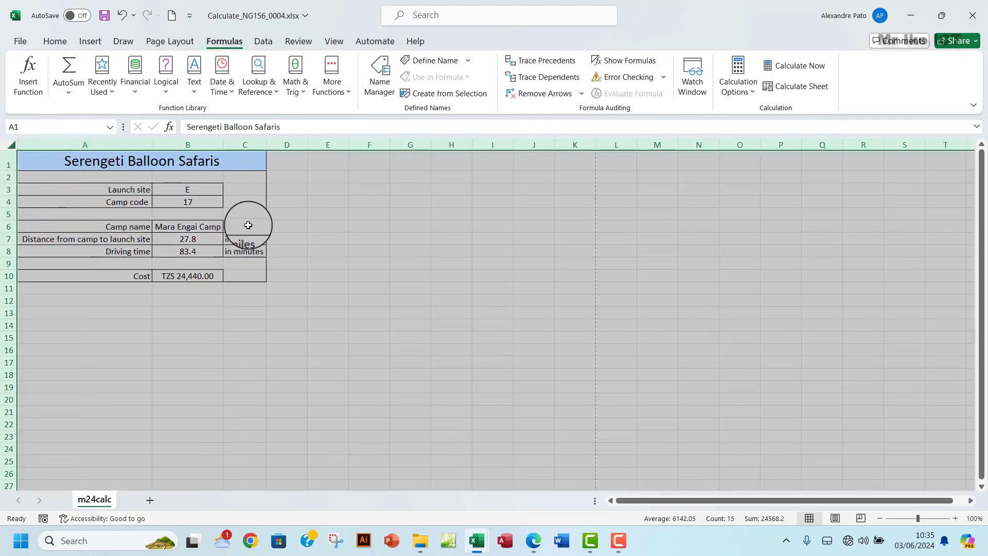
left_click(247, 225)
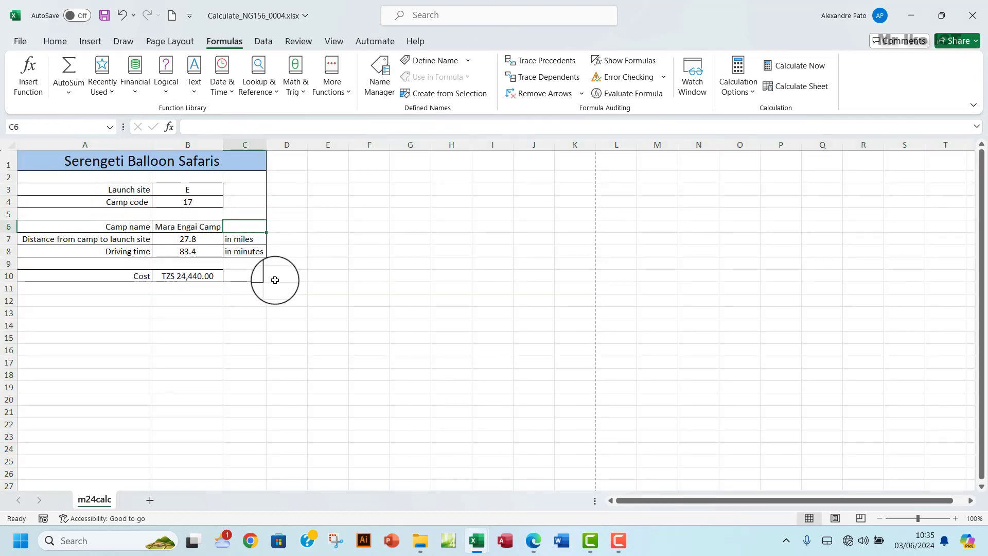
- Review the question paper again, then bring the Calculate_NG156 workbook back to the front
left_click(534, 542)
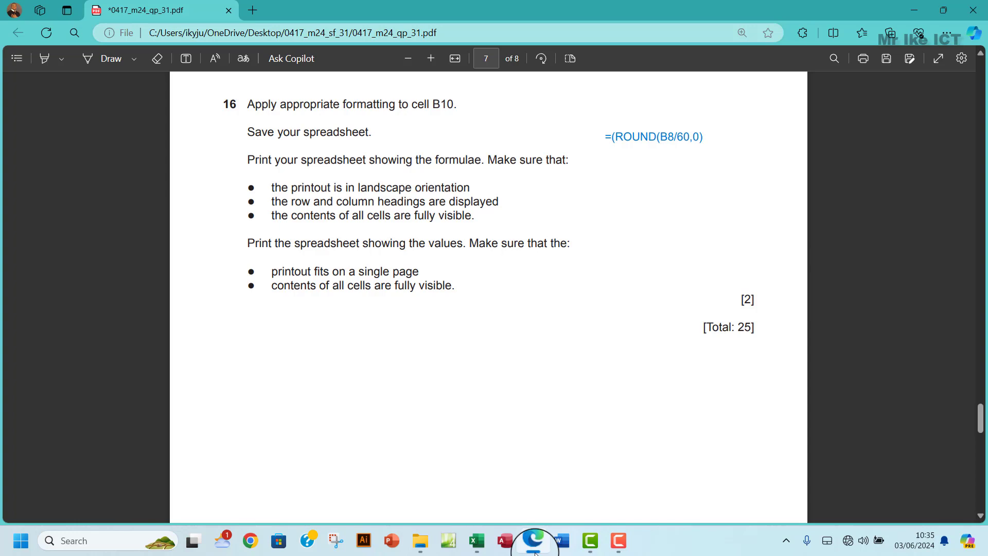
left_click(534, 541)
left_click(533, 542)
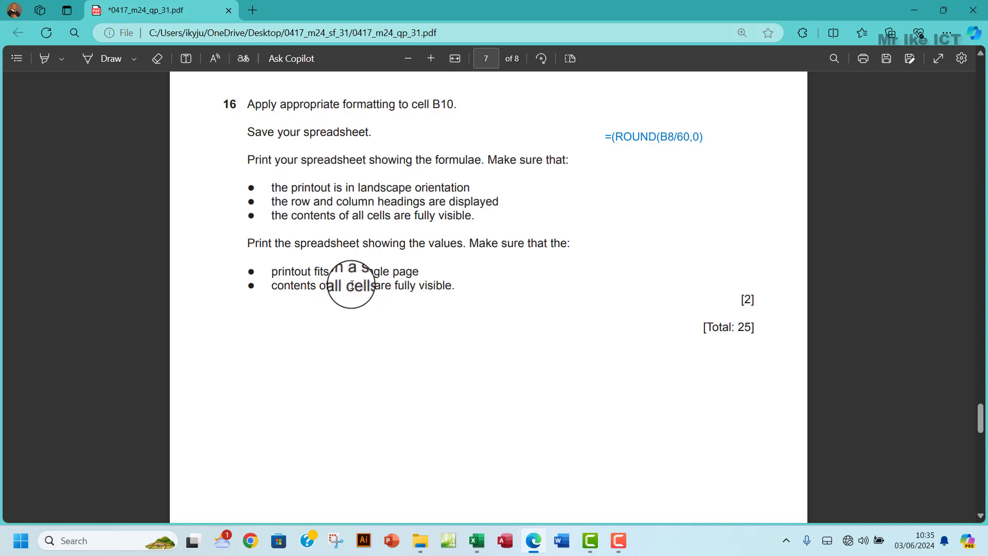
mouse_move(477, 540)
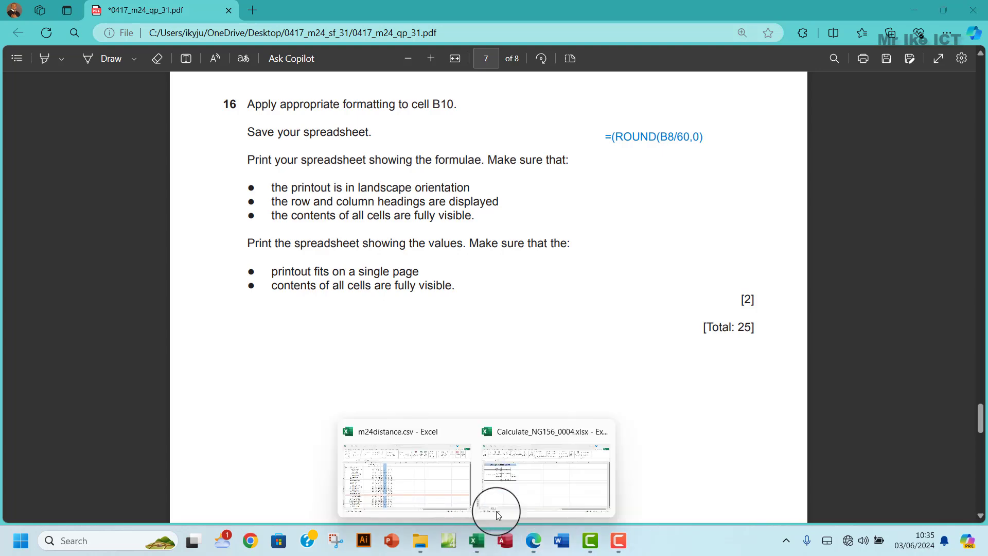
left_click(527, 463)
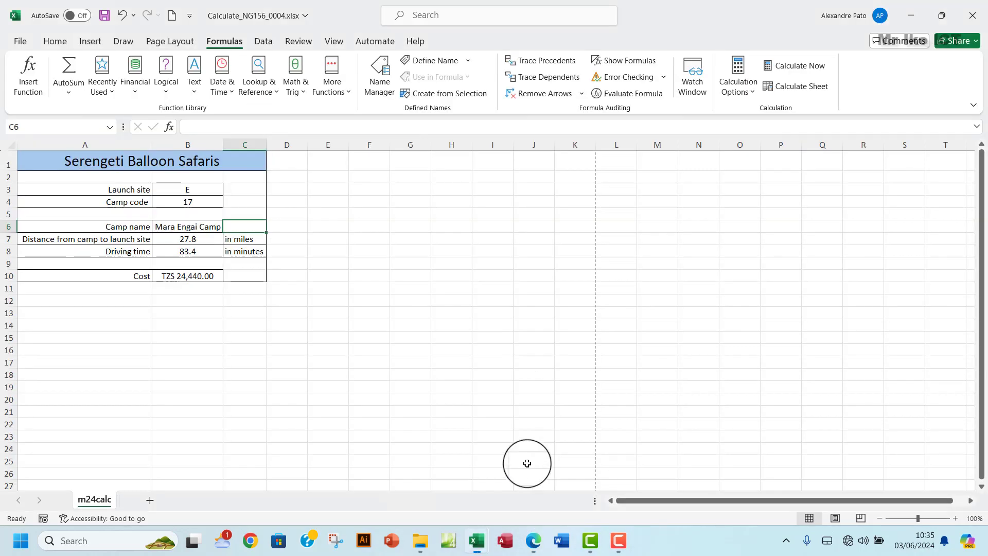
- Print the values view with Microsoft Print to PDF after checking the question paper's requirements
left_click(20, 41)
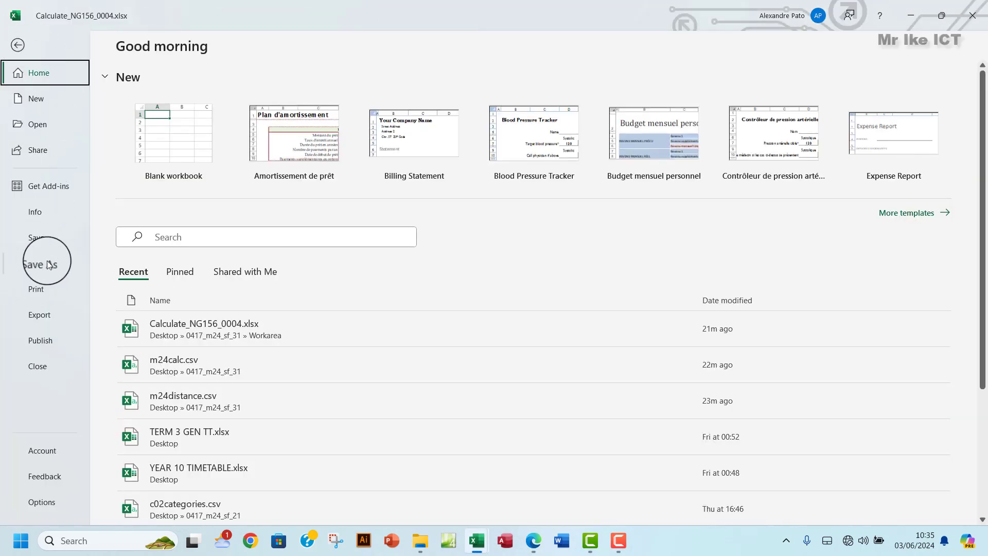
left_click(51, 292)
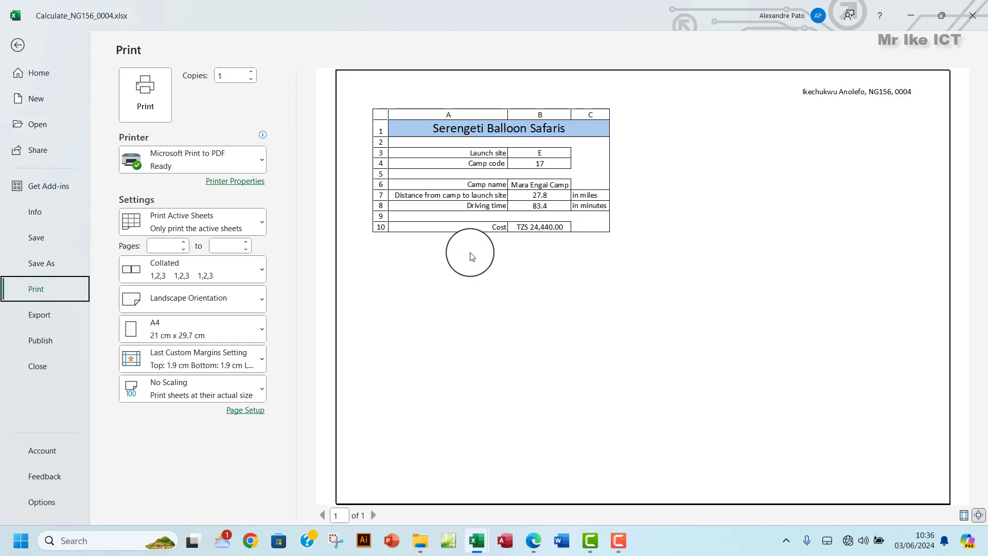
left_click(535, 539)
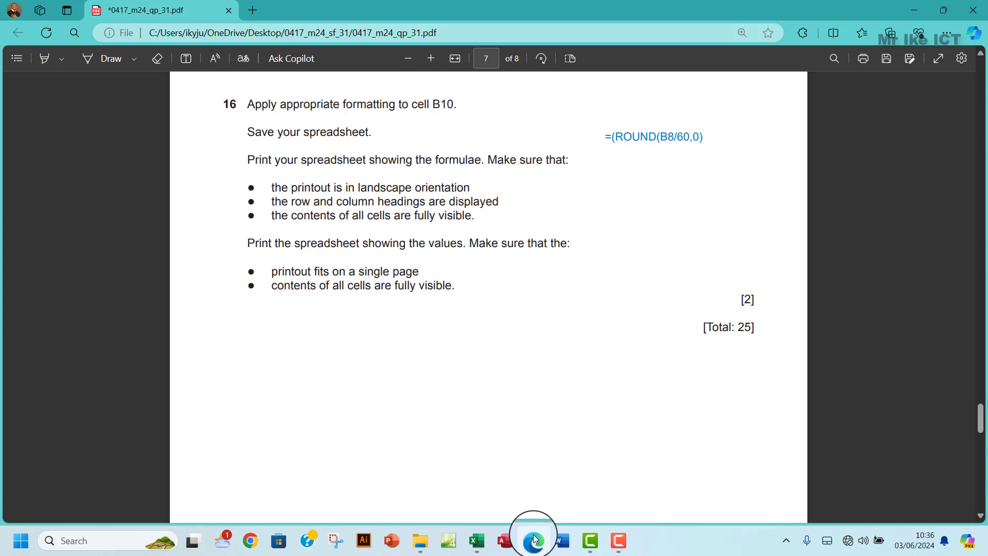
left_click(533, 539)
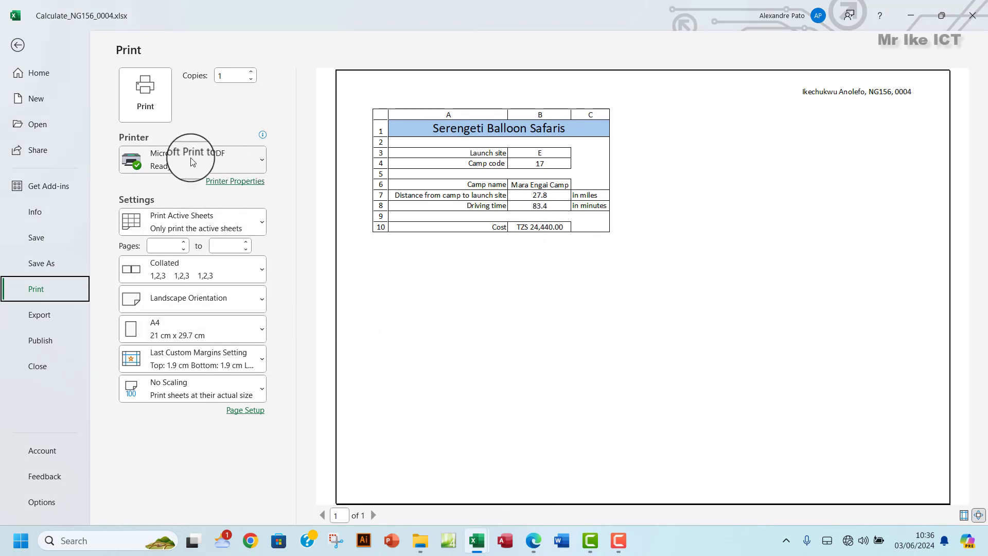
left_click(147, 110)
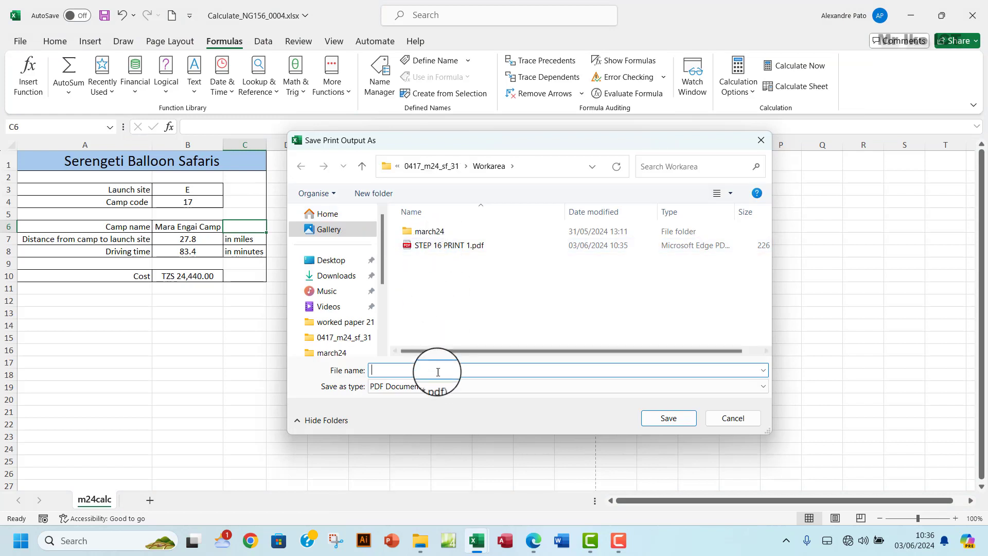
- Save the printout as 'STEP 16 PRINT 2.pdf' next to the first PDF
left_click(431, 245)
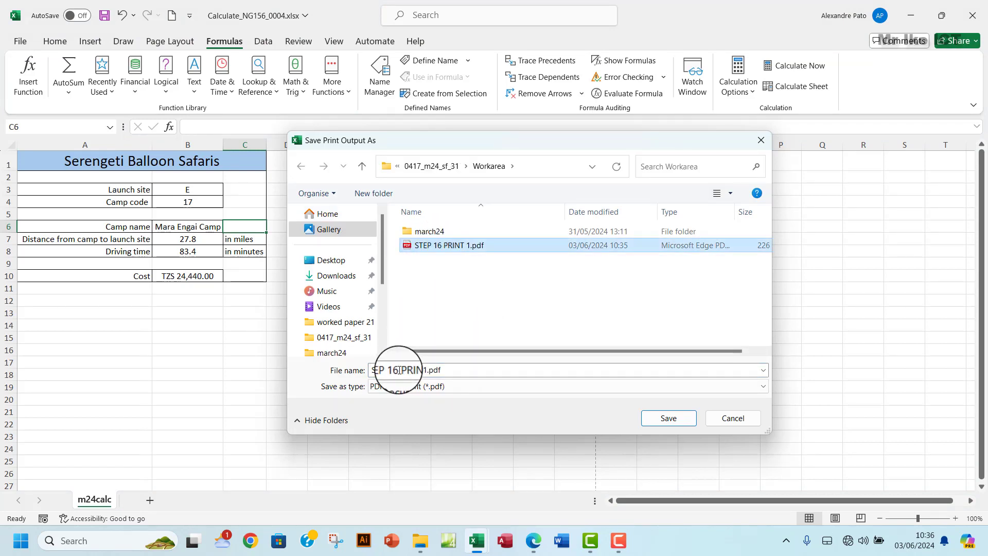
left_click(430, 370)
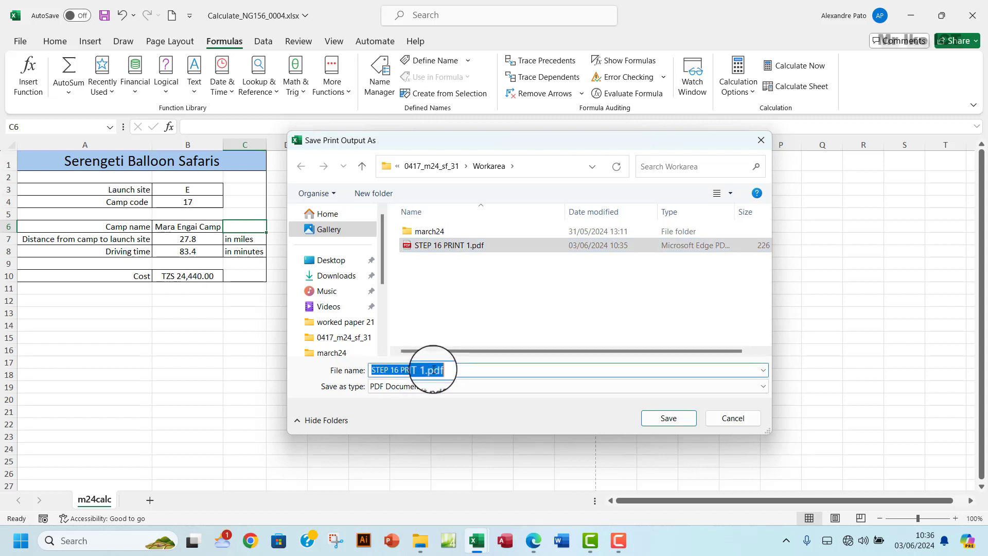
left_click(460, 370)
left_click_drag(461, 370, 425, 370)
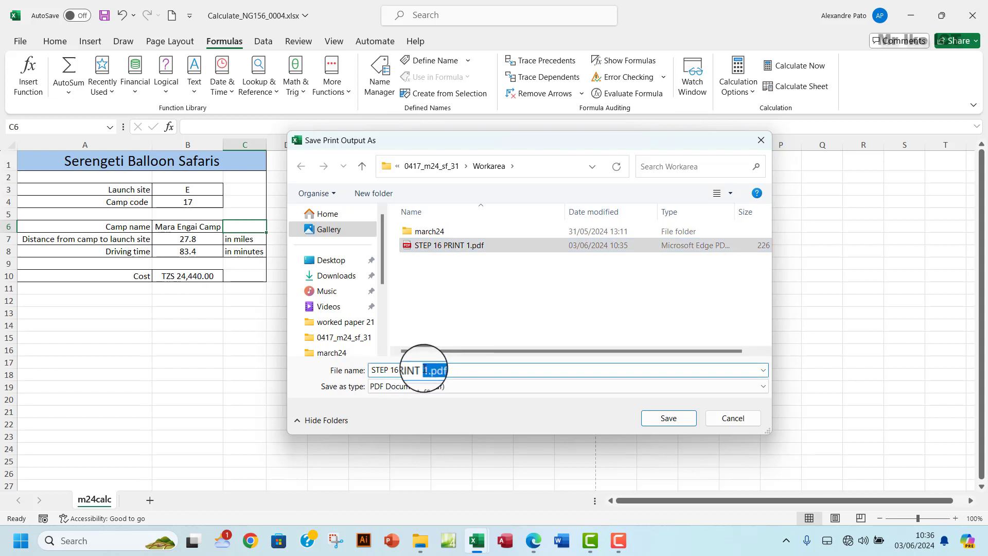
type("2")
left_click(650, 418)
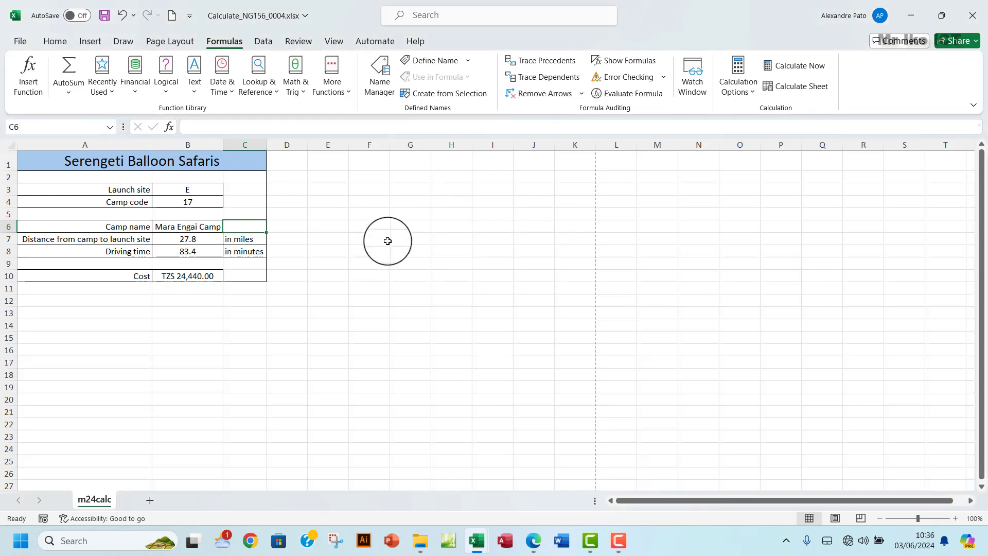
- Return to the question paper in Edge showing question 16
left_click(533, 540)
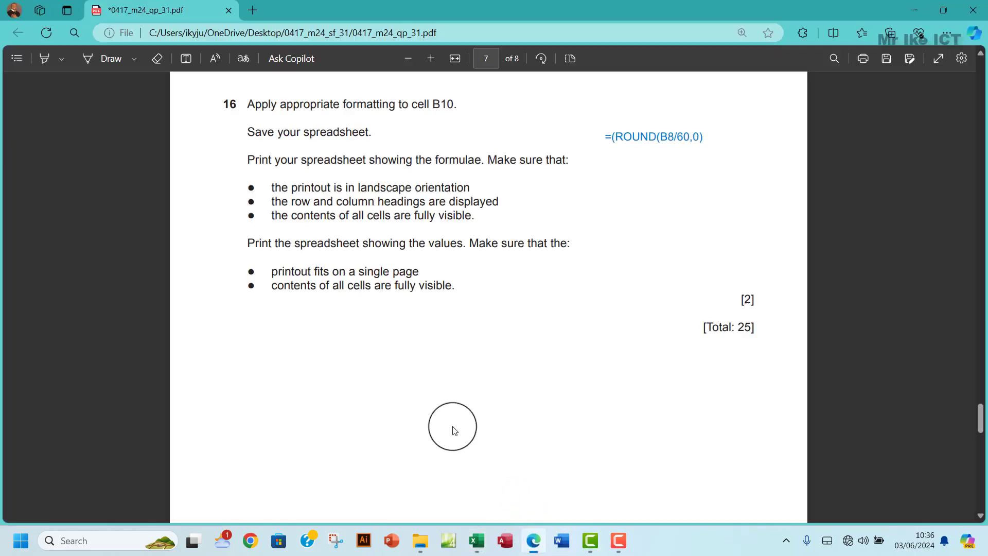
scroll(378, 329, "down", 8)
scroll(379, 329, "up", 6)
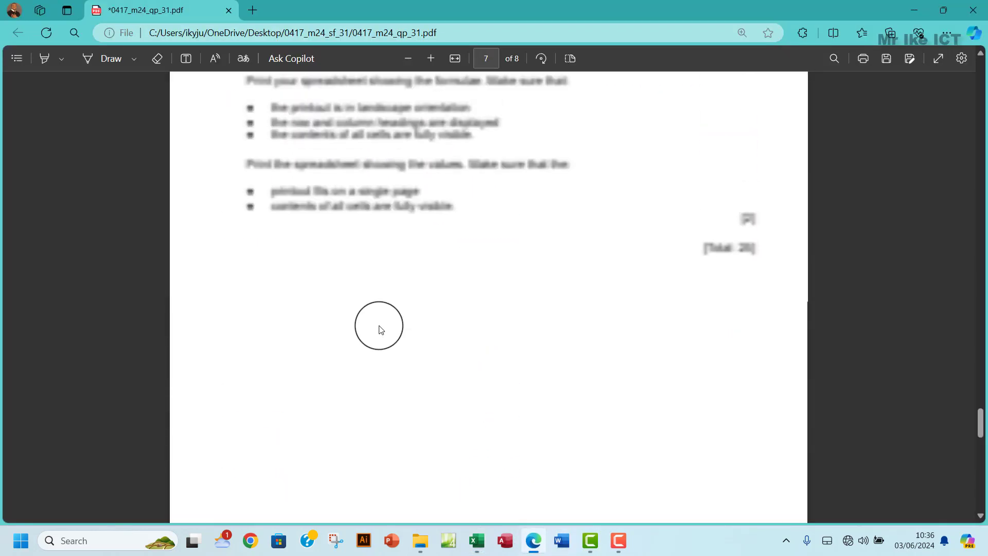
scroll(378, 329, "up", 4)
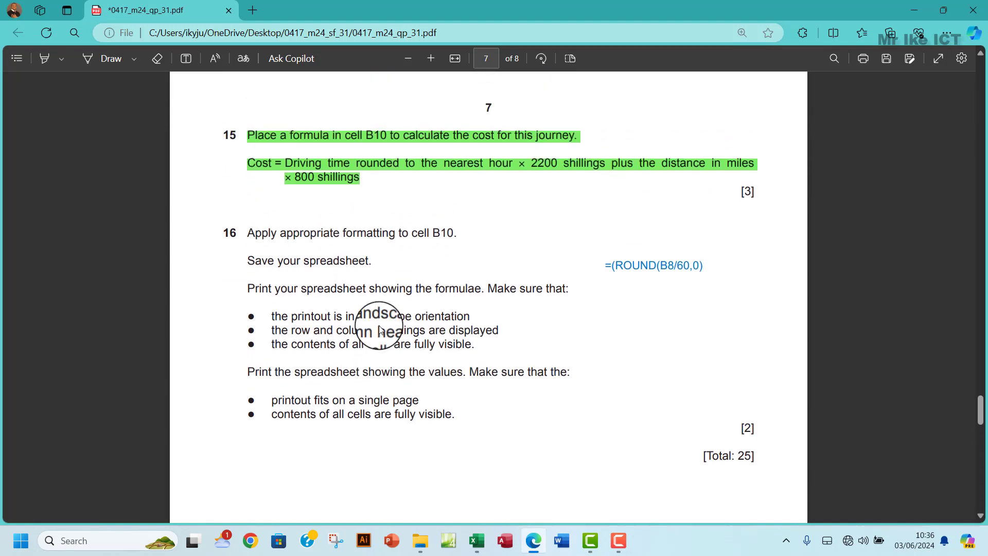